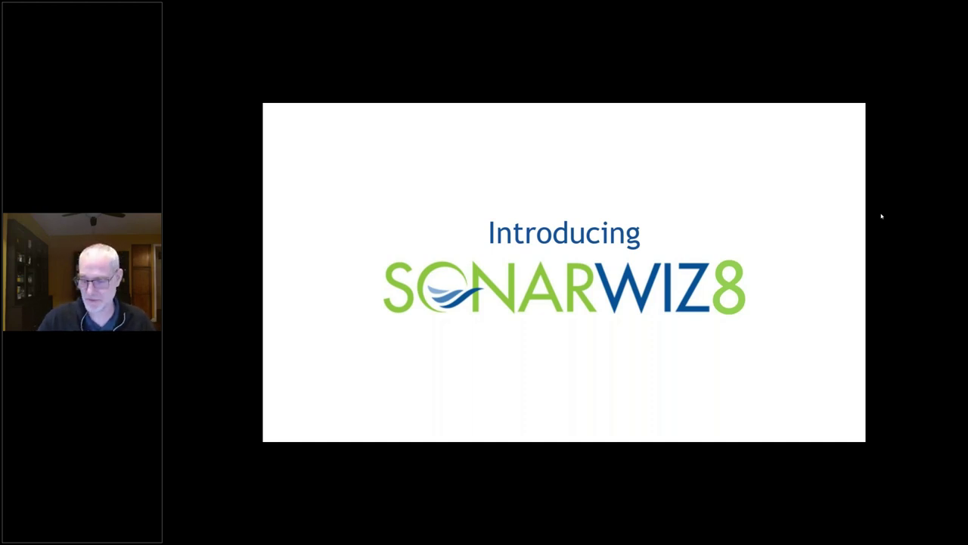
Step: Advance from the Introducing SonarWiz 8 title slide to the SonarWiz 7 Introduction agenda
key(Right)
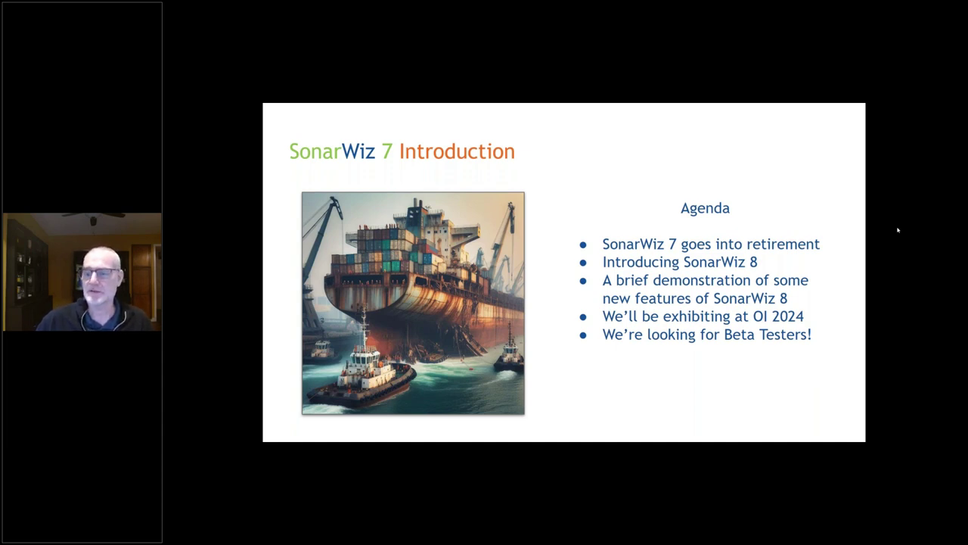
Step: Reveal the DALL.E 3 cartoon credit, then advance to the SonarWiz 7 Highlights slide
key(Right)
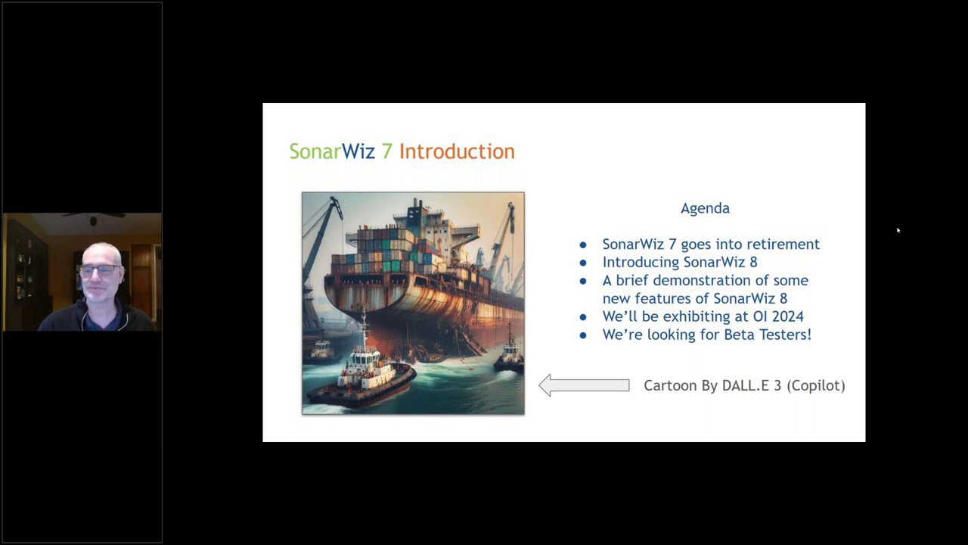
key(Right)
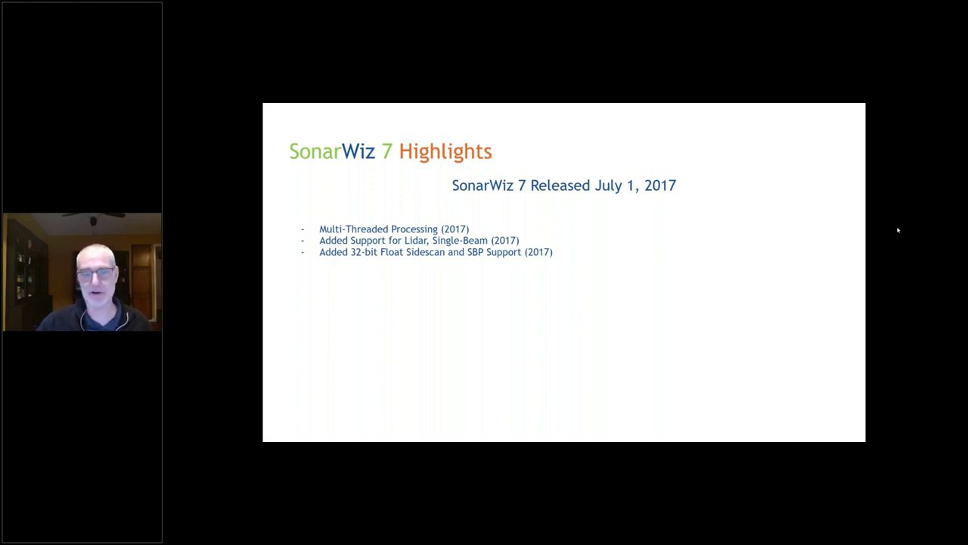
Step: Build the Highlights bullets for 2018, 2019 and 2020, with Automatic Boulder Detection in orange
key(Right)
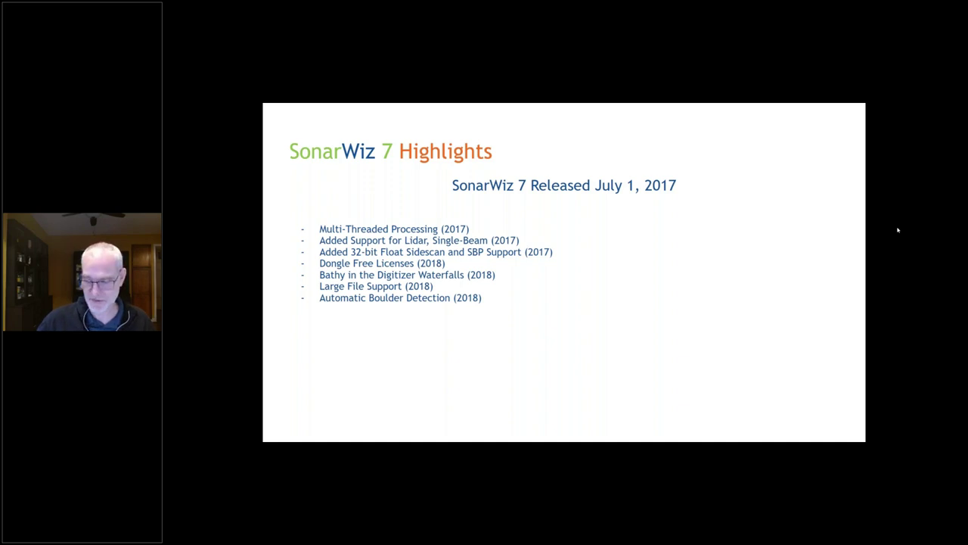
key(Right)
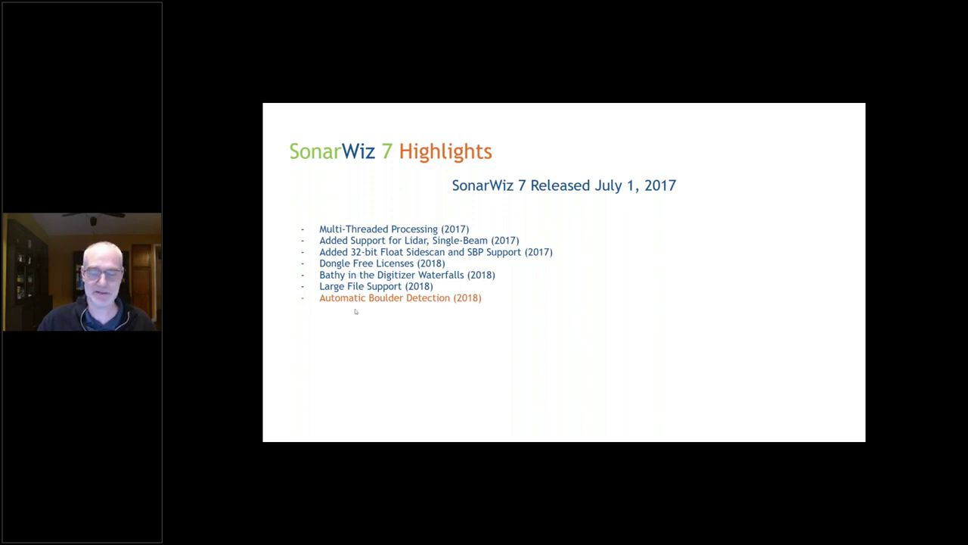
key(Right)
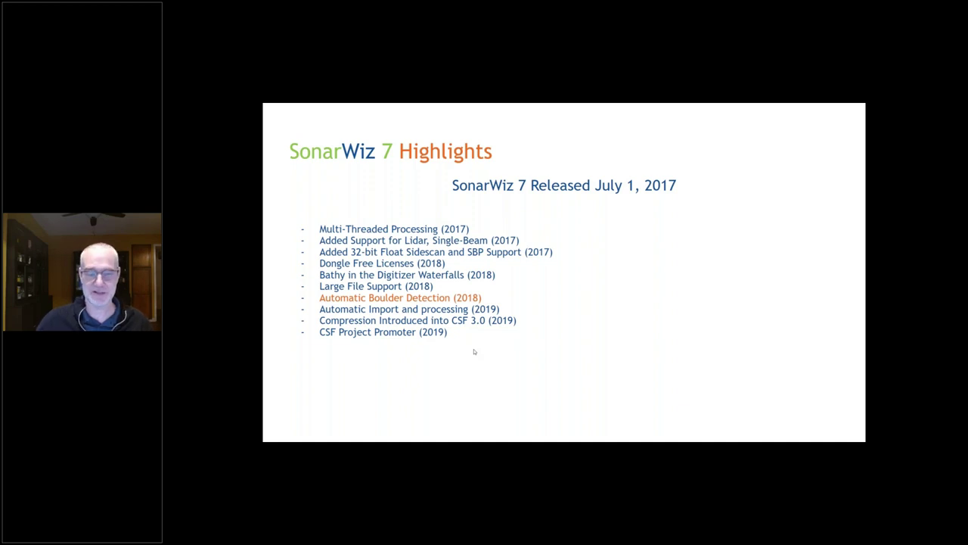
key(Right)
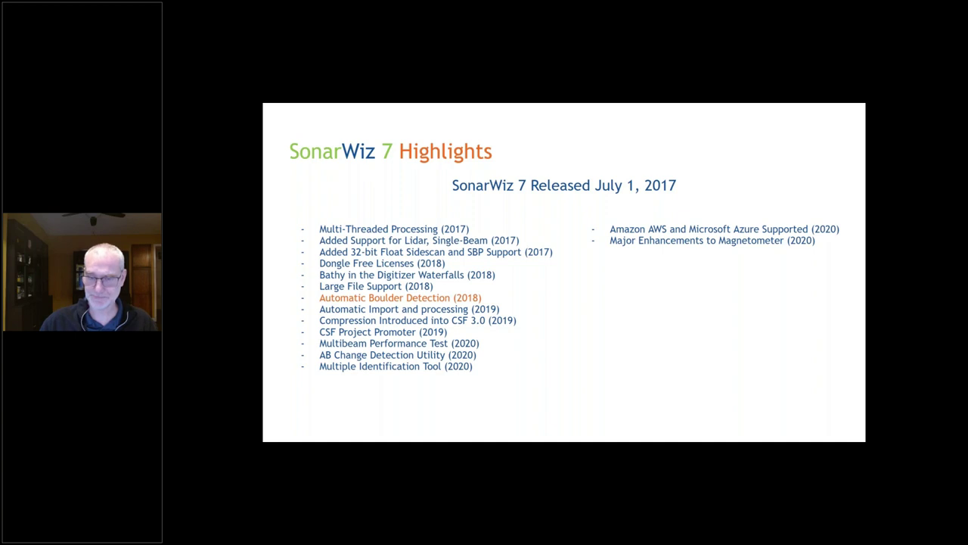
Step: Emphasise Multiple Identification Tool, then reveal the 2022 and 2023 highlight bullets
key(Right)
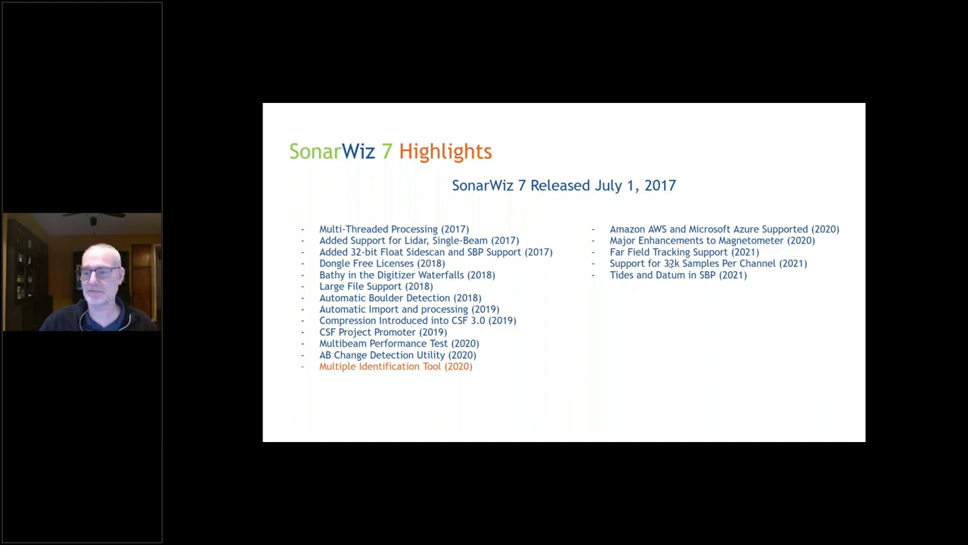
key(Right)
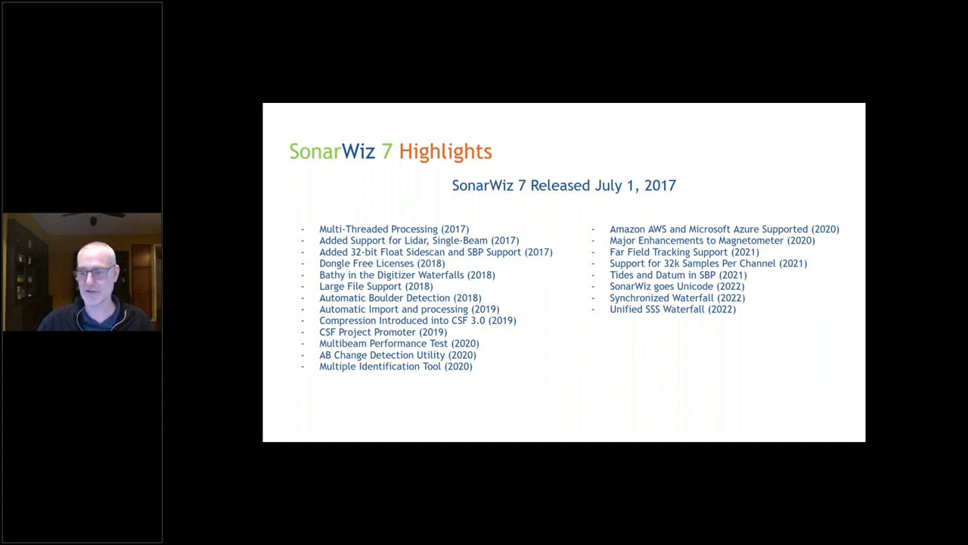
key(Right)
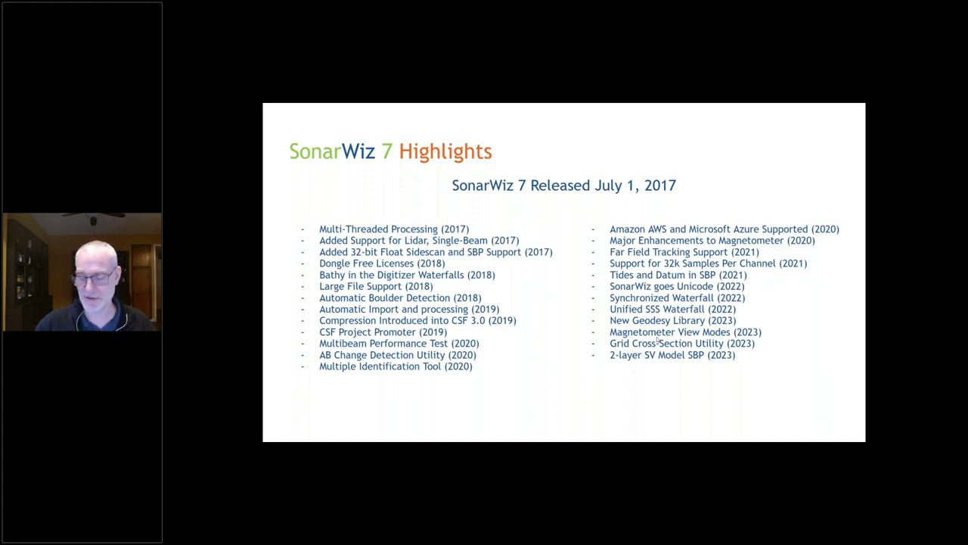
Step: Emphasise Boulder Detection and Multiple Identification Tool, then advance to the SonarWiz 8 Goals slide
key(Right)
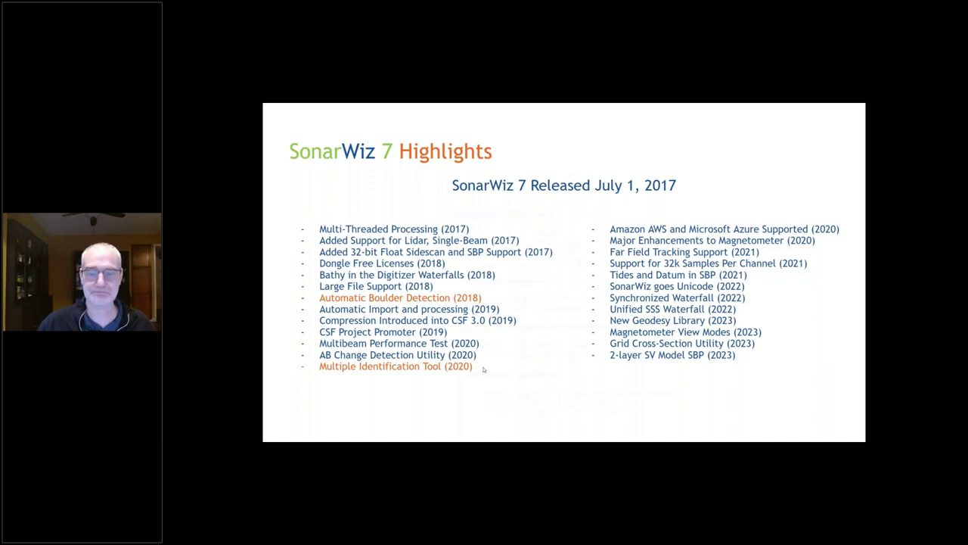
key(Right)
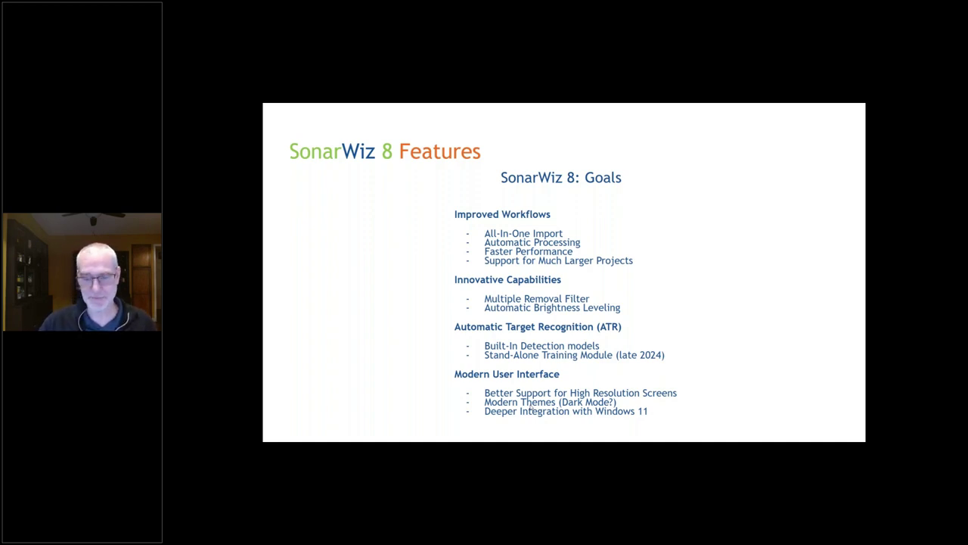
Step: Show the WARNING! sausage-factory slide and its 'AI drew this!' speech bubble
key(Right)
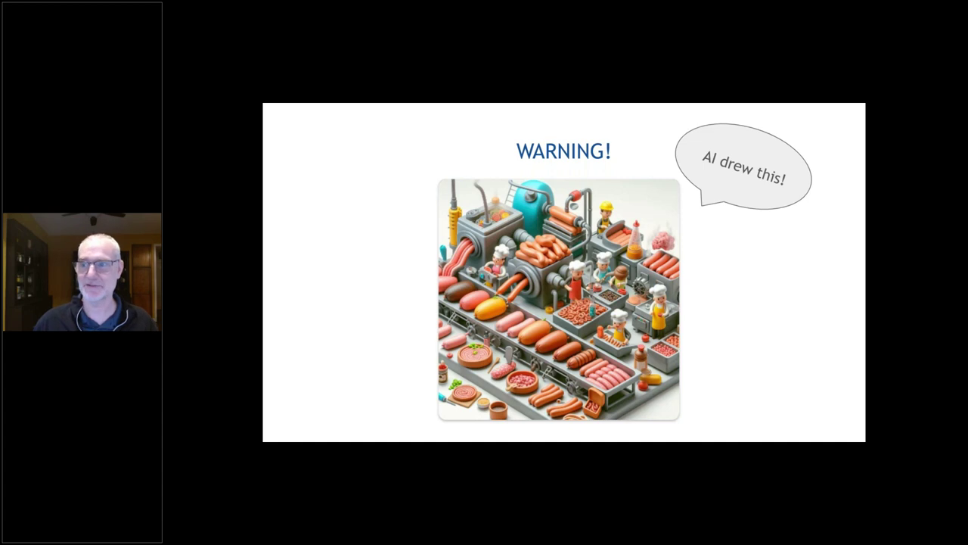
key(Right)
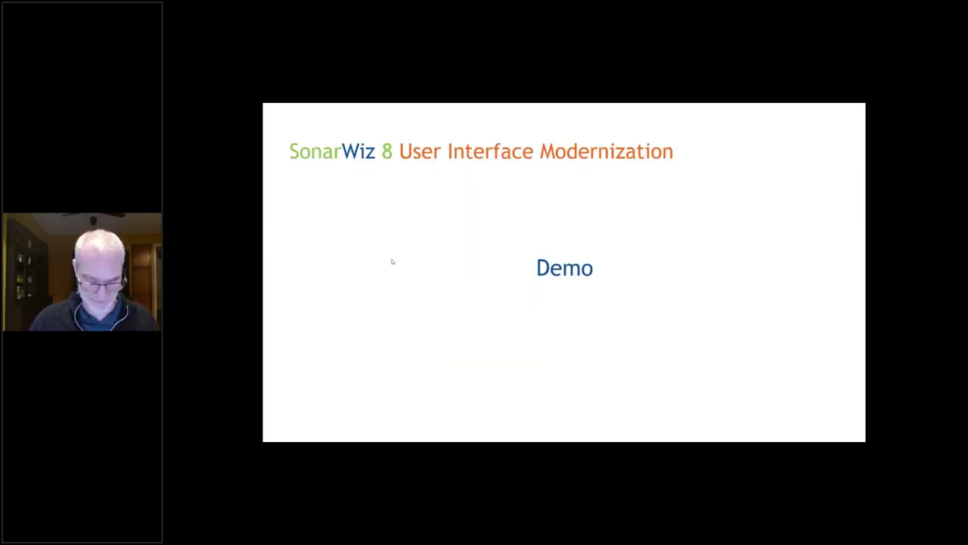
Step: Exit the slideshow, run SonarWiz_7_x64.exe with no project, and snap it left beside Directory Opus
key(Escape)
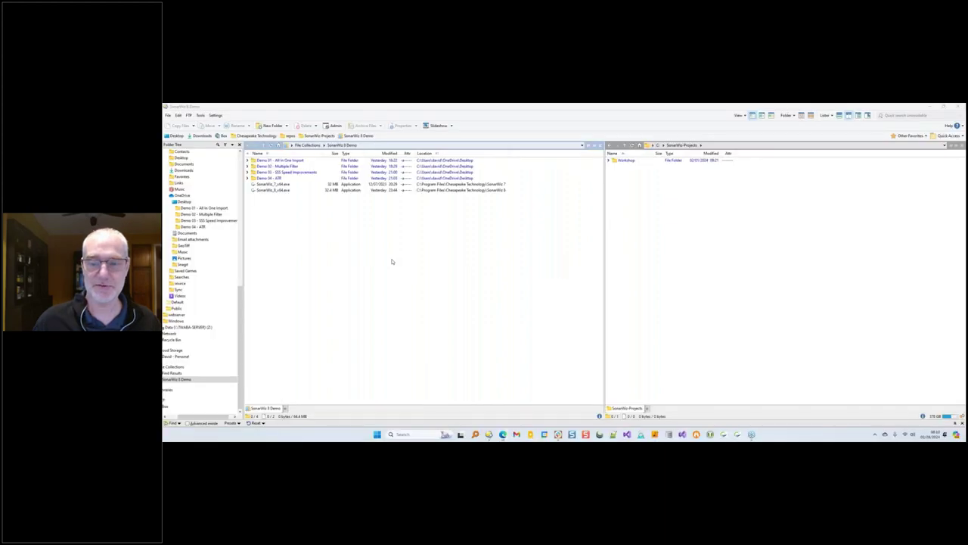
key(super+d)
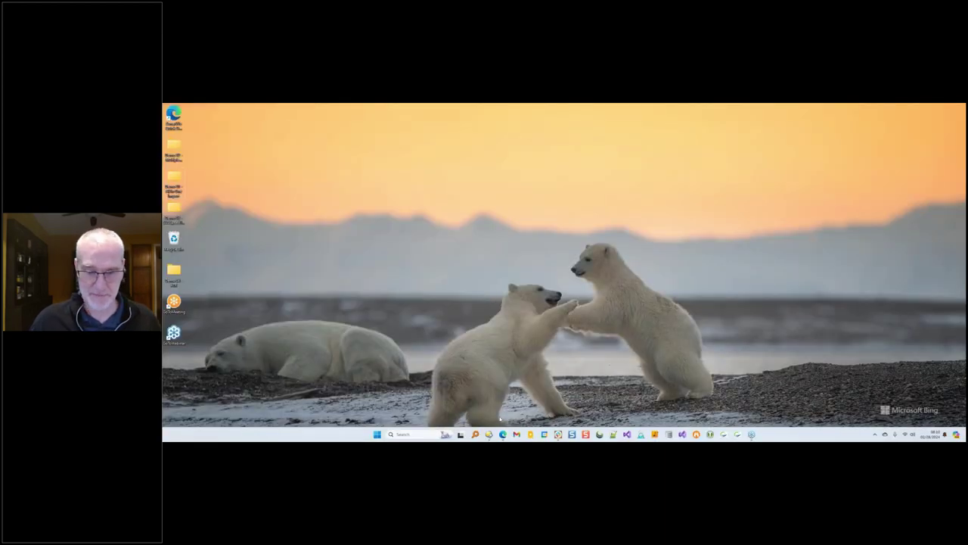
click(489, 435)
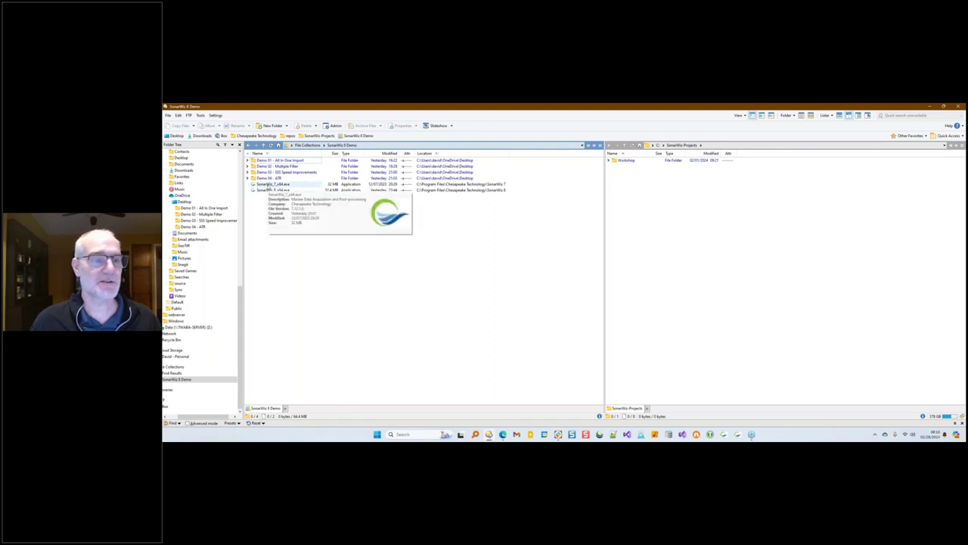
click(268, 186)
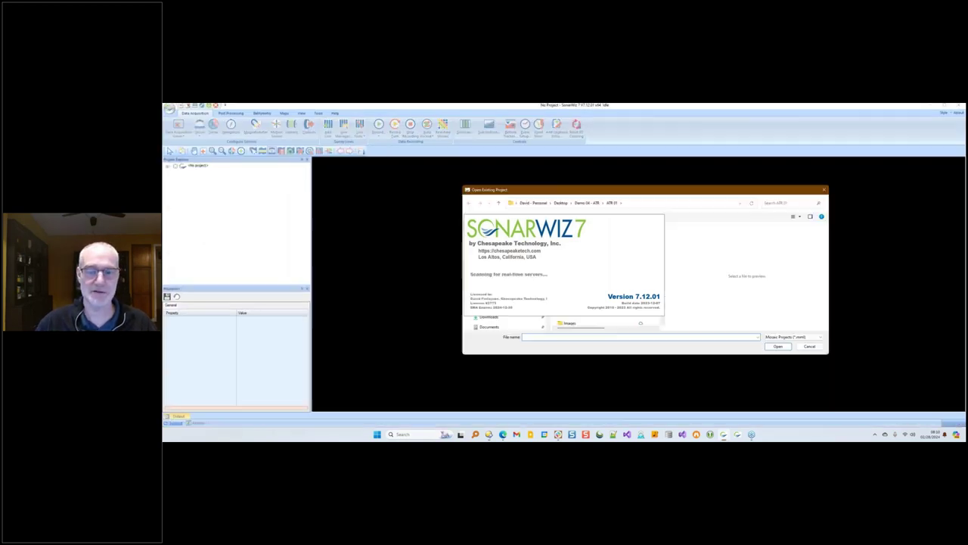
click(808, 346)
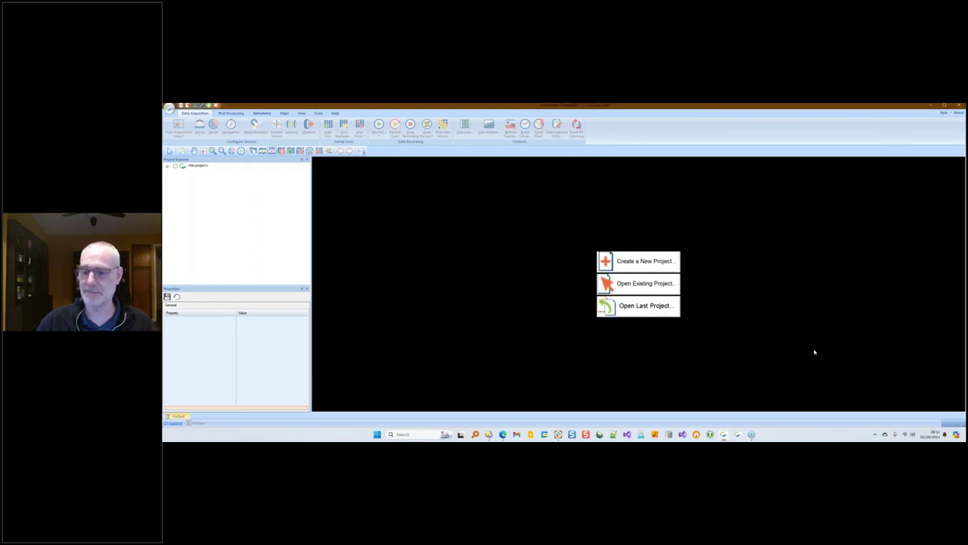
key(super+Left)
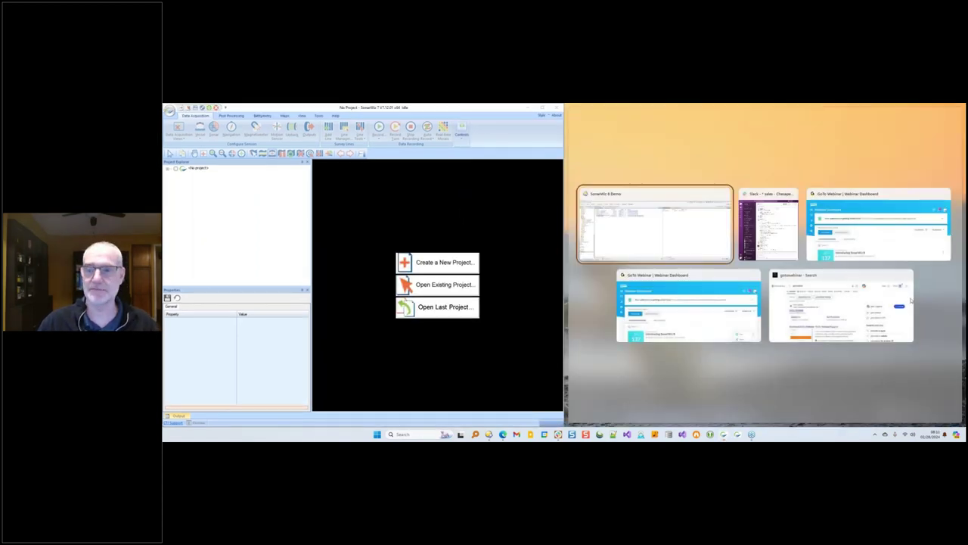
click(628, 230)
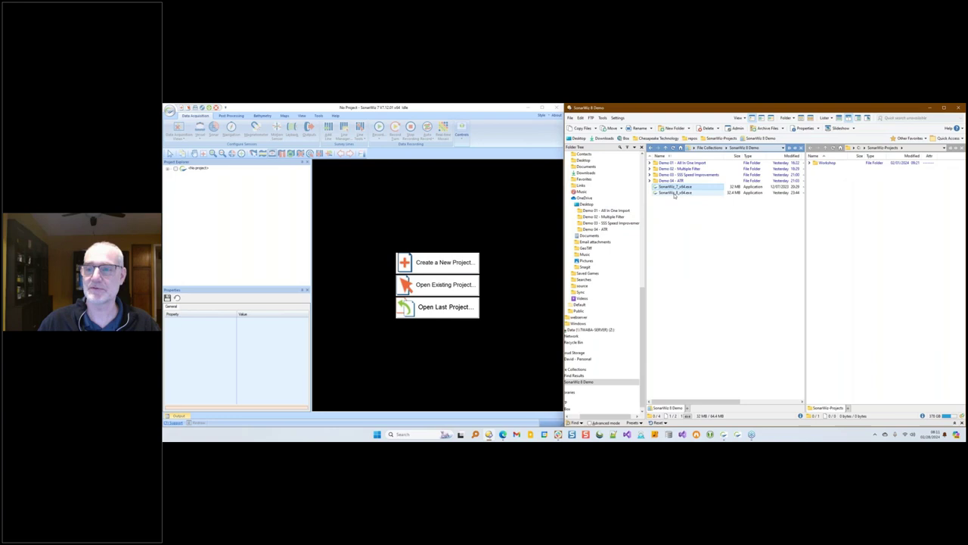
Step: Launch SonarWiz_8_x64.exe and snap it to the right half beside SonarWiz 7
double_click(673, 194)
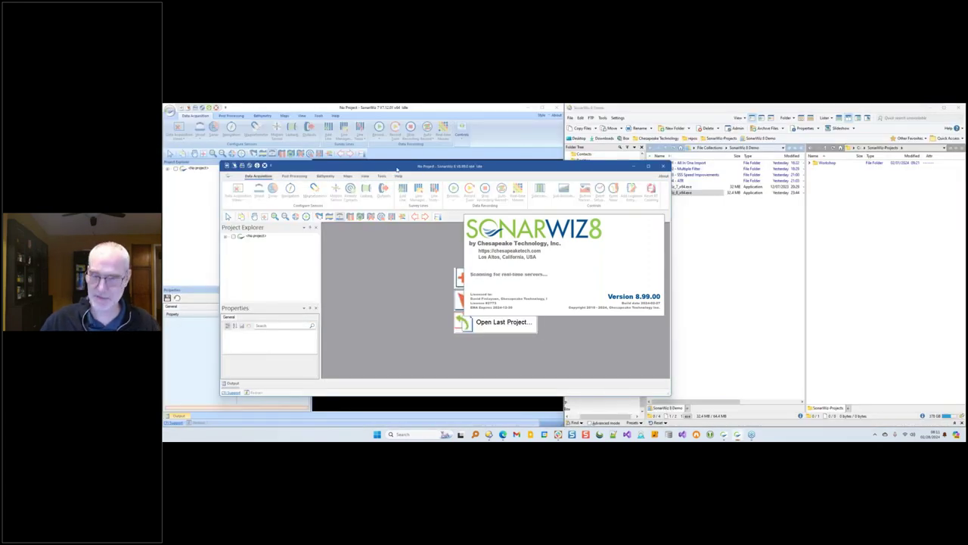
key(super+Right)
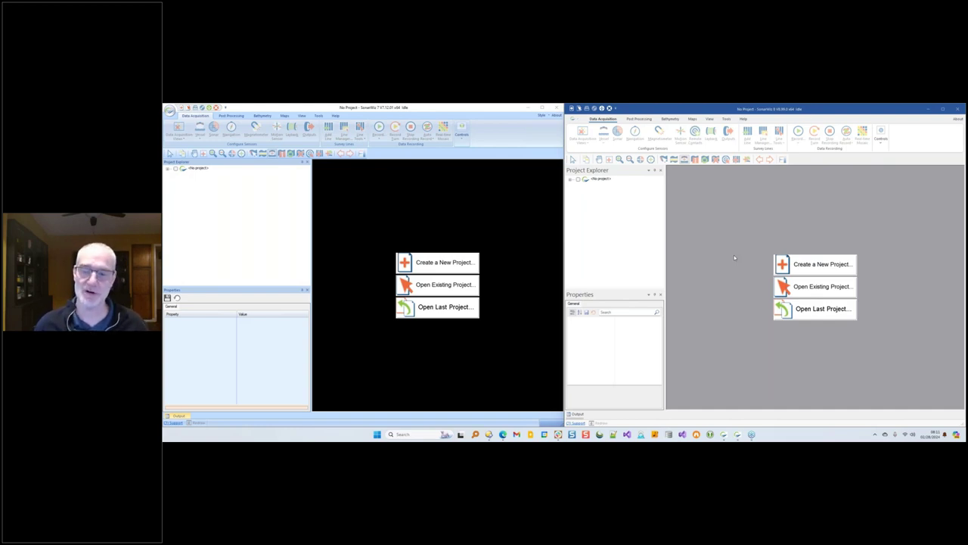
Step: Start the DEMO SW7 01 project in SonarWiz 7 and create Demo SW8 01 in SonarWiz 8
click(428, 263)
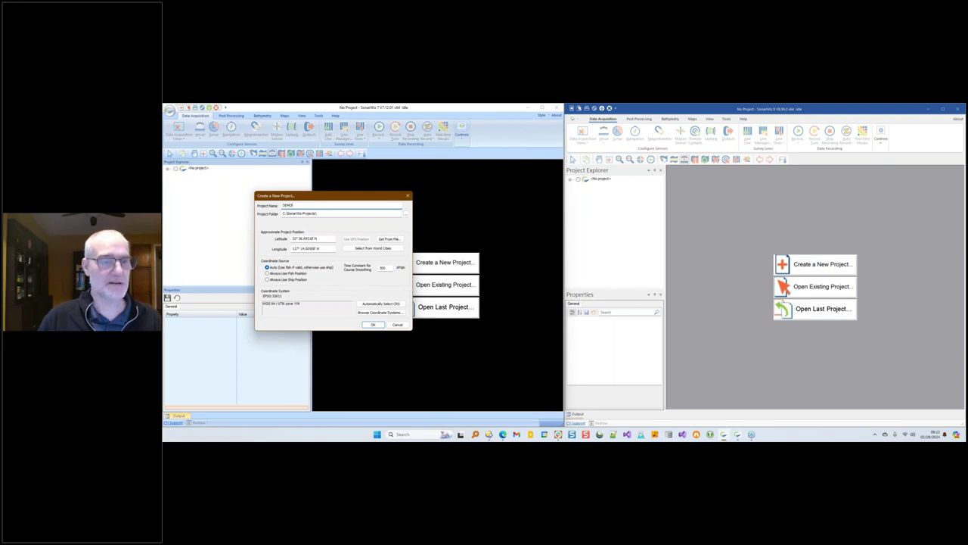
text(DEMO SW7.0.1)
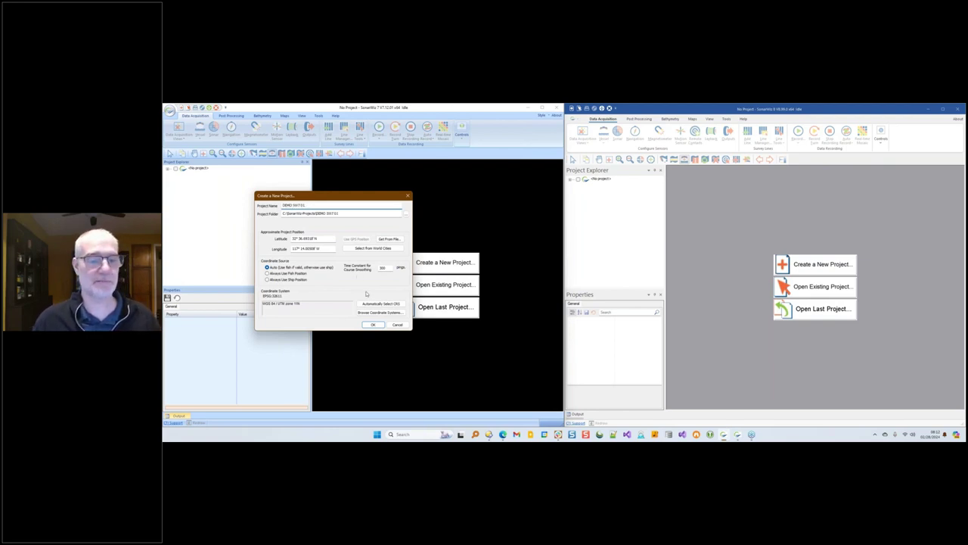
click(791, 270)
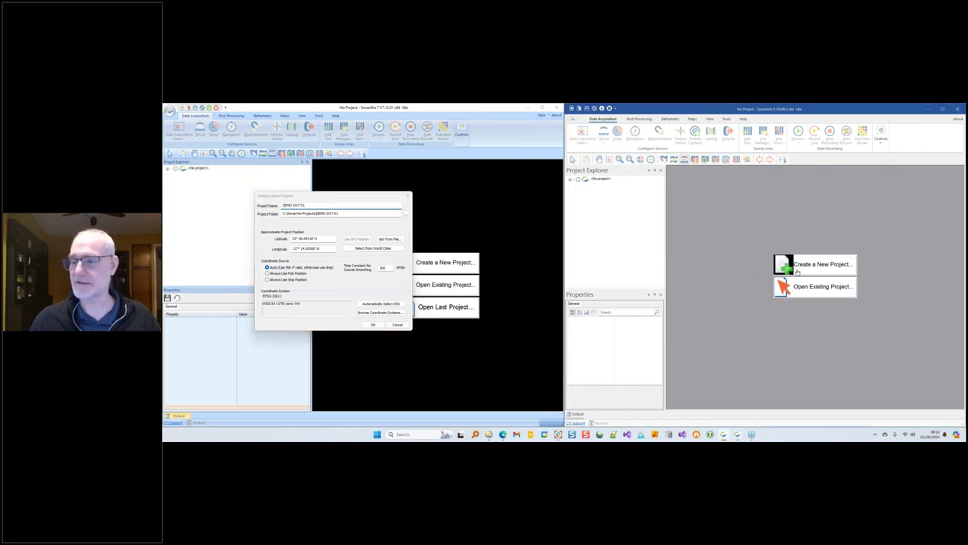
drag(735, 219, 662, 219)
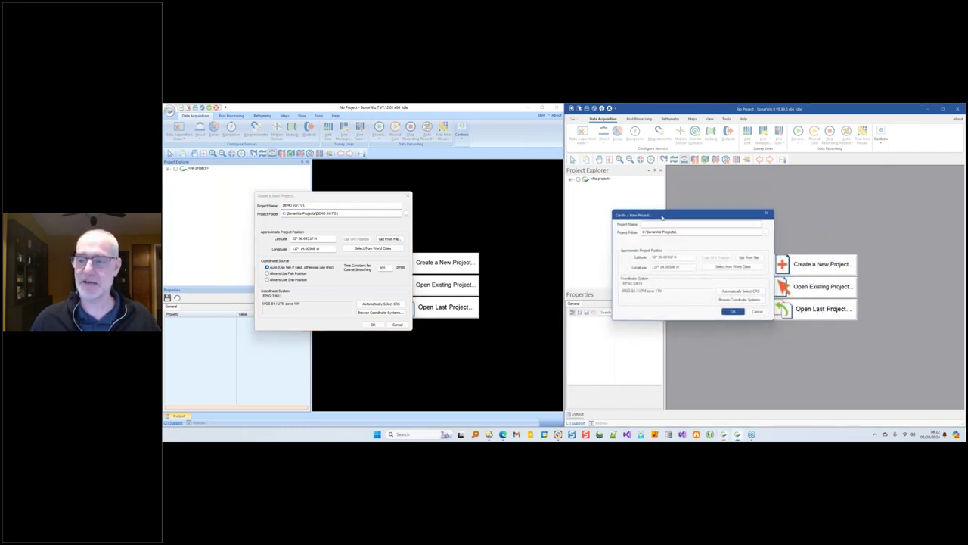
text(Demo SW8 01)
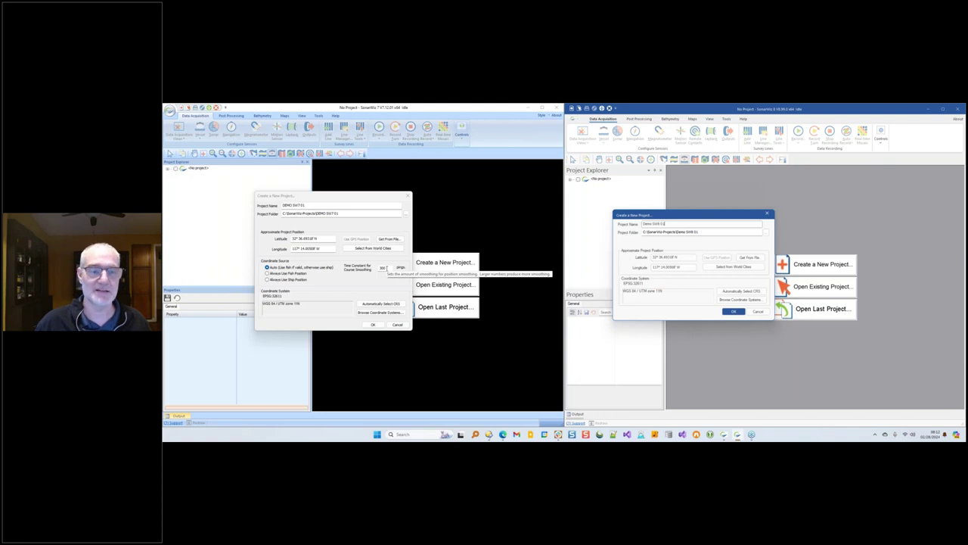
double_click(383, 269)
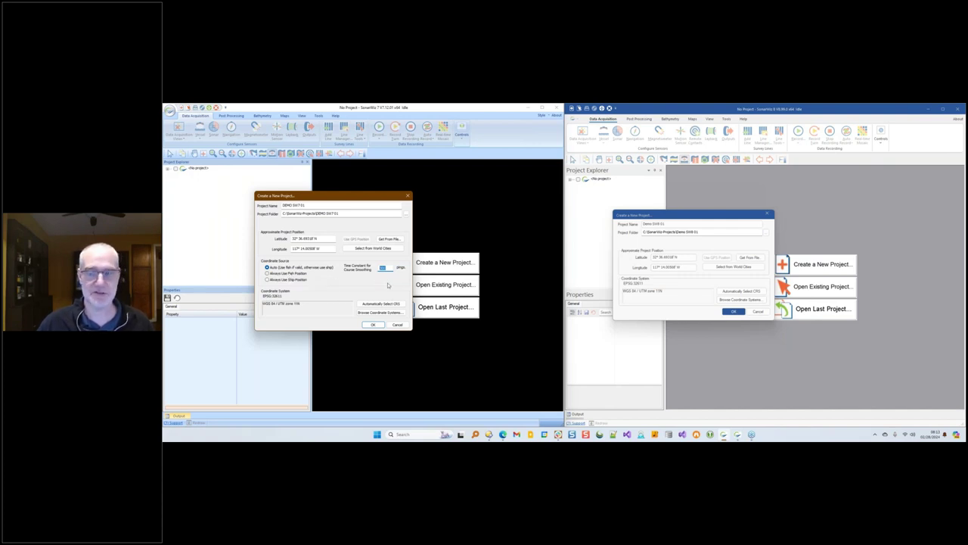
click(733, 312)
Step: Confirm the DEMO SW7 01 project and open the settings dialogs in both SonarWiz versions
click(372, 325)
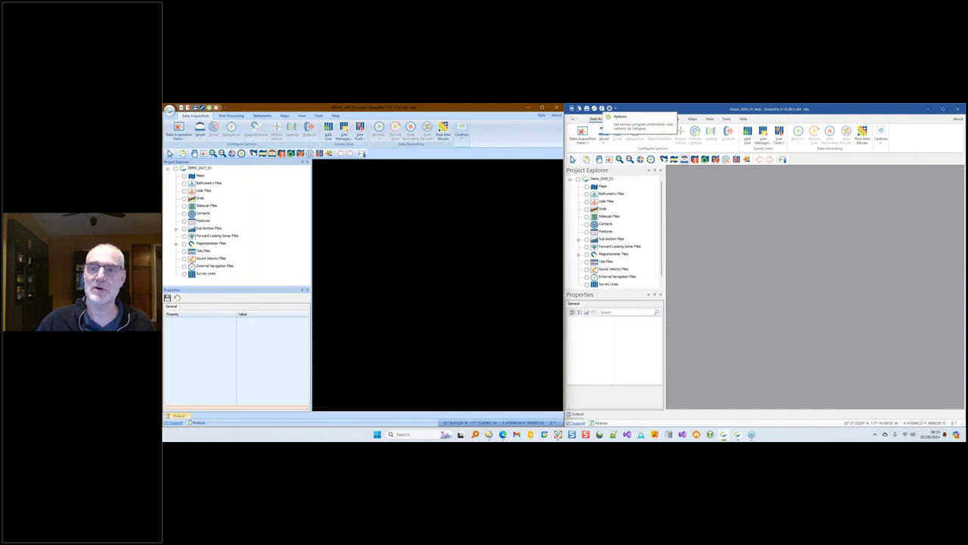
click(609, 108)
drag(724, 138, 661, 126)
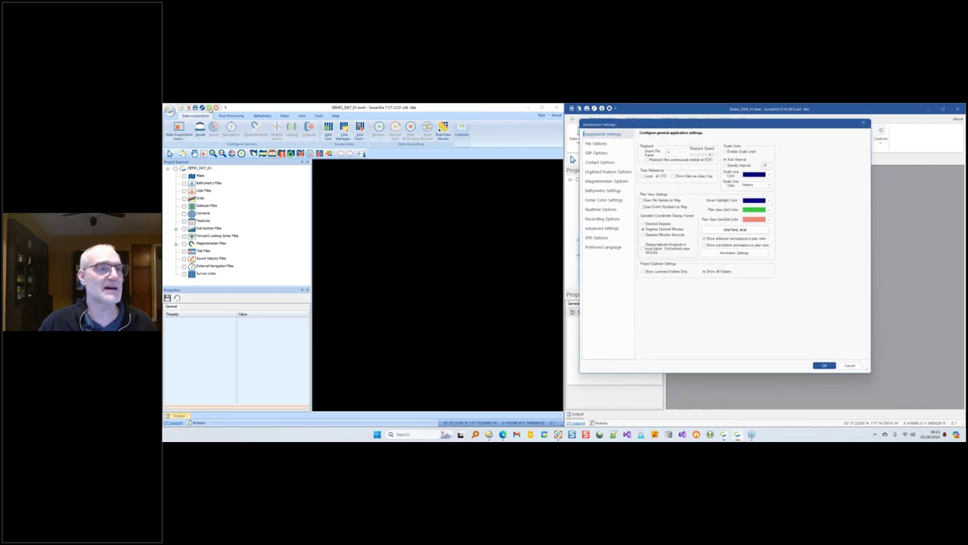
click(210, 107)
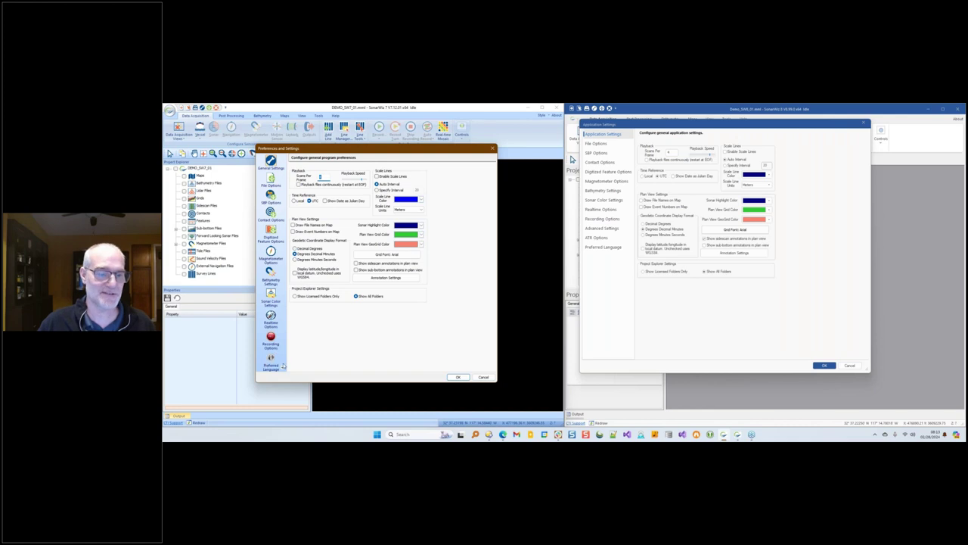
Step: In SonarWiz 8 File Options, keep Coordinate Source on Auto and close Application Settings
scroll(284, 369, down, 2)
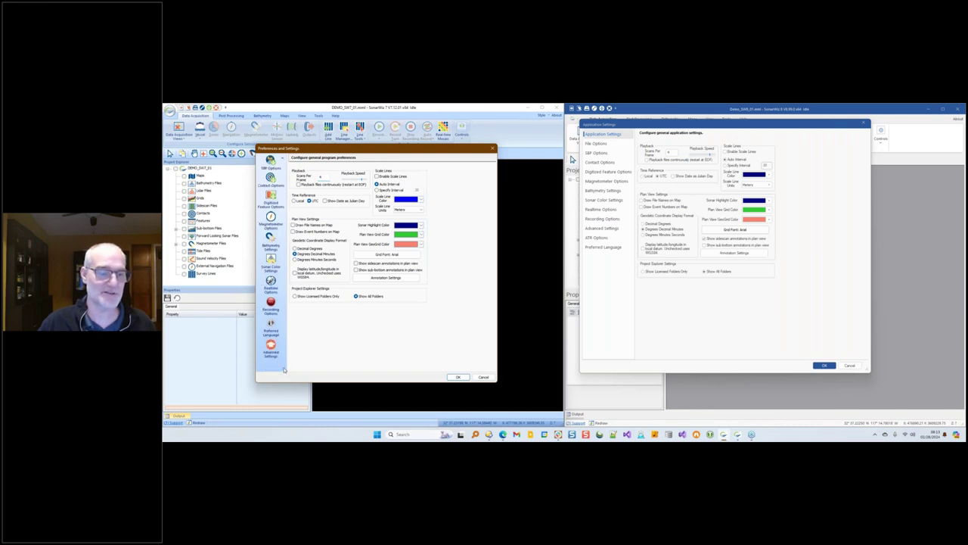
scroll(271, 288, up, 1)
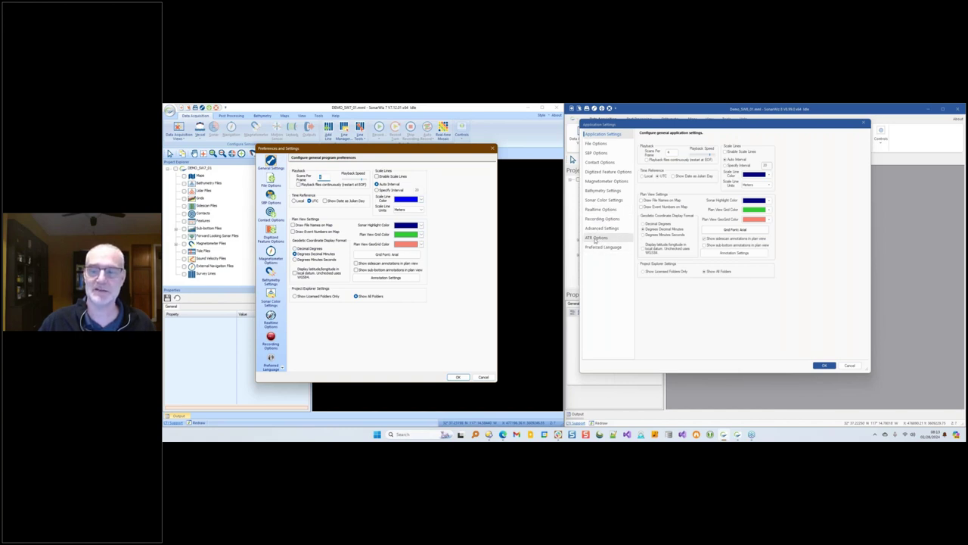
click(594, 144)
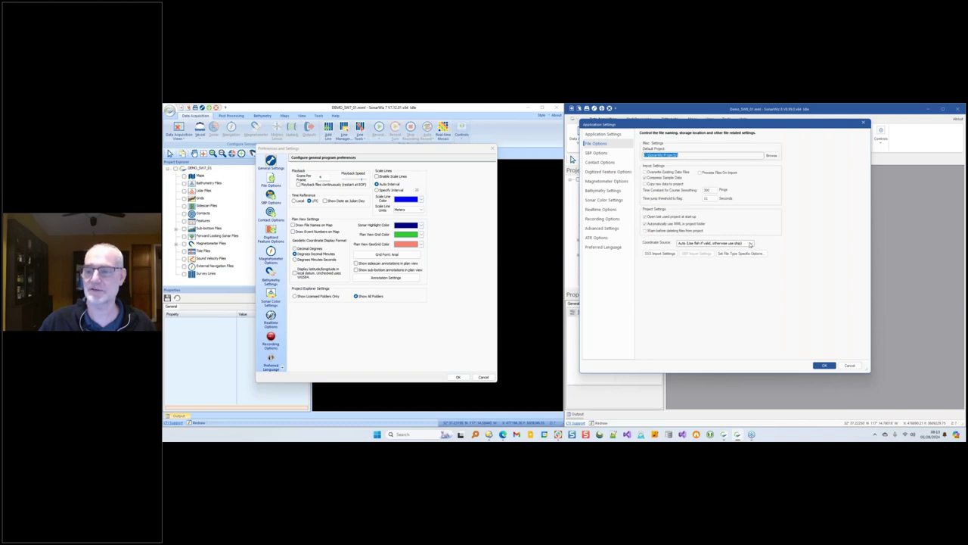
click(750, 244)
click(714, 249)
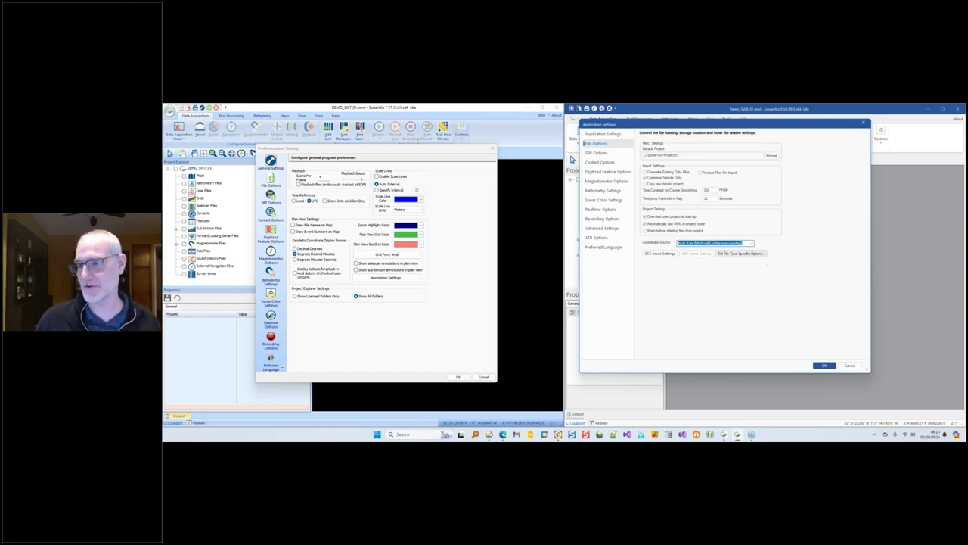
click(831, 365)
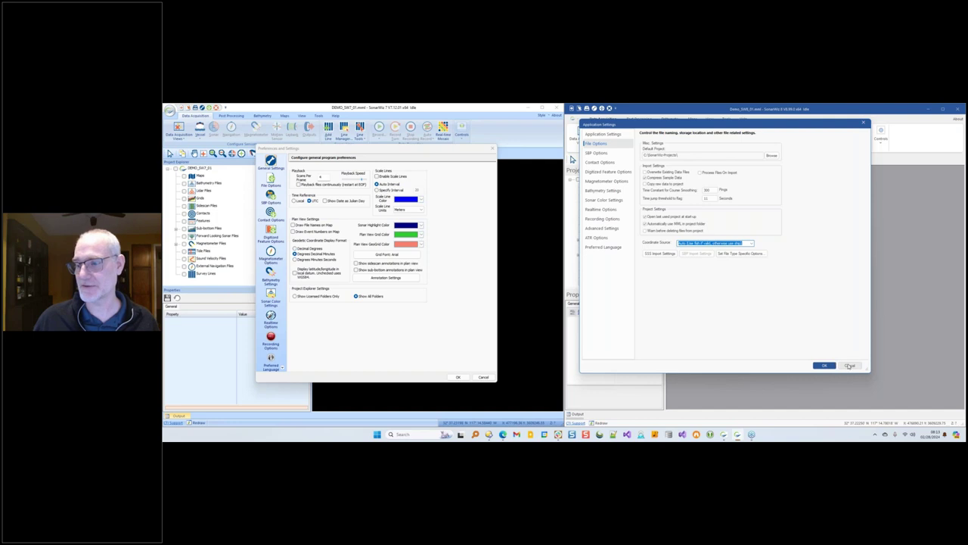
Step: Close the SonarWiz 7 settings and switch both SonarWiz 7 and 8 to post-processing
click(492, 148)
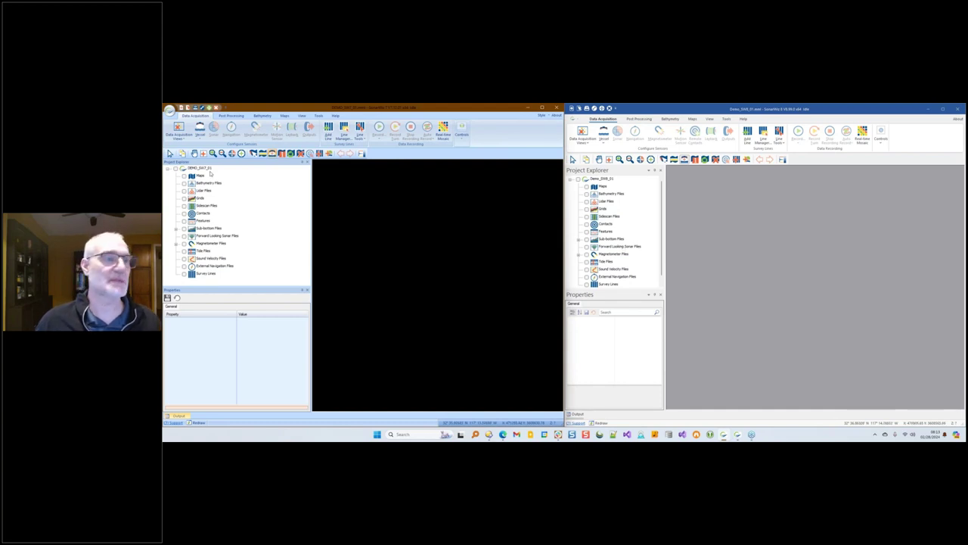
click(231, 116)
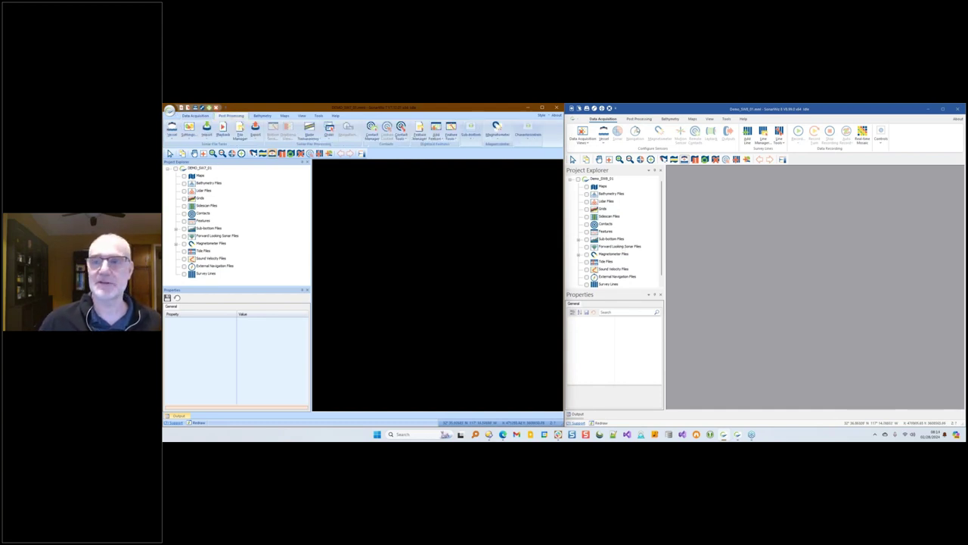
click(638, 120)
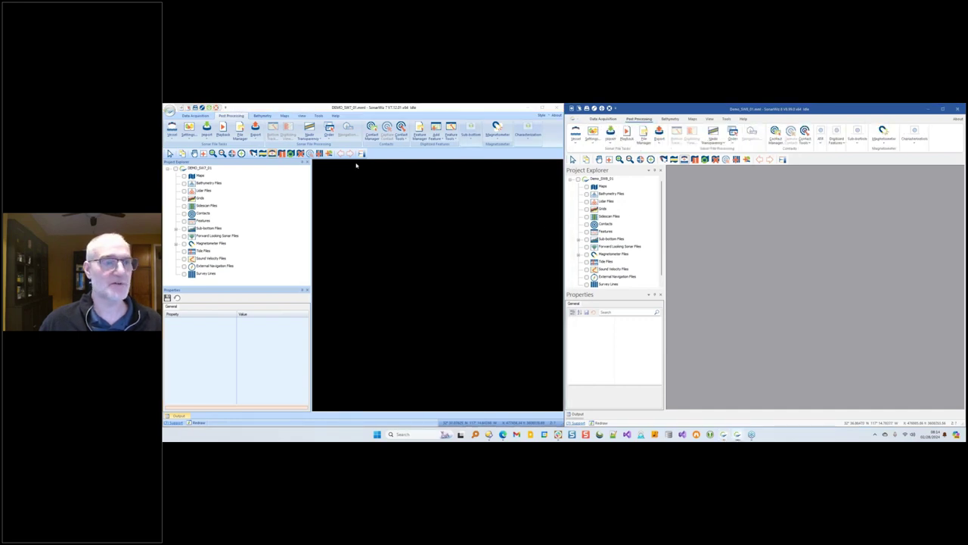
Step: Import IVER1.jsf as sidescan using channels 1 and 2 in SonarWiz 7
click(206, 130)
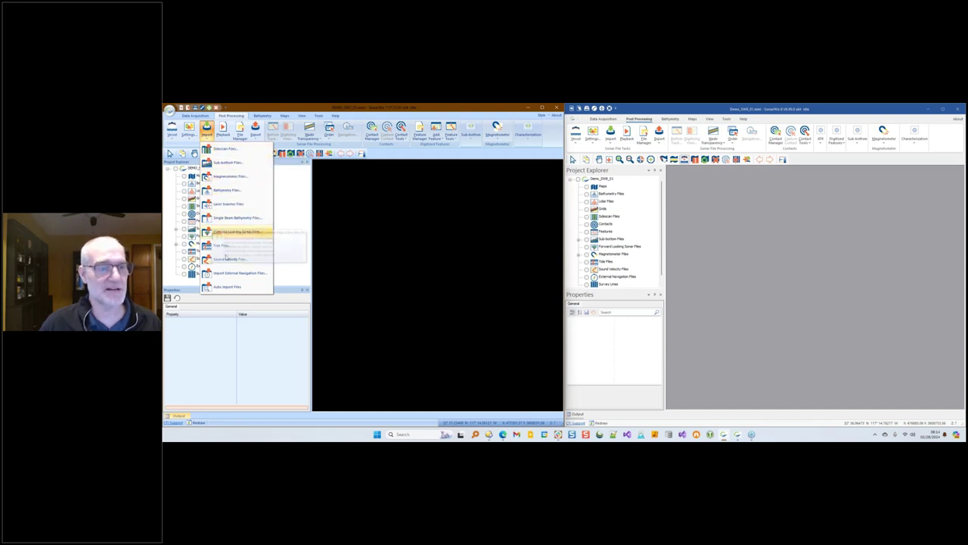
click(230, 155)
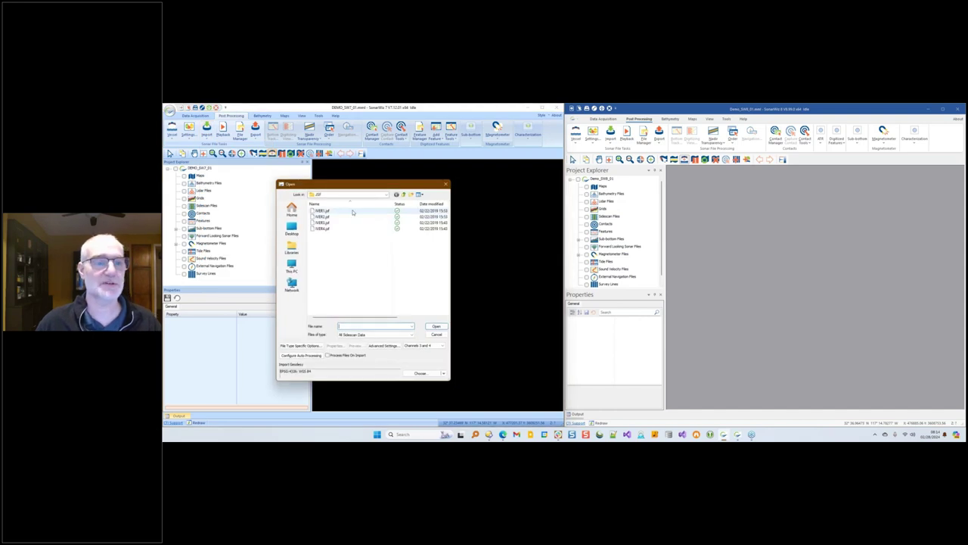
click(386, 194)
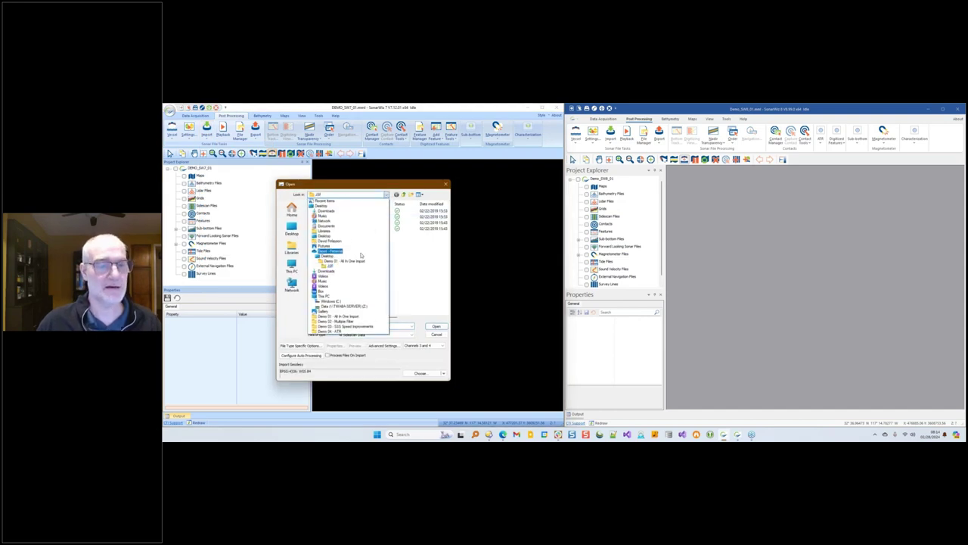
click(330, 267)
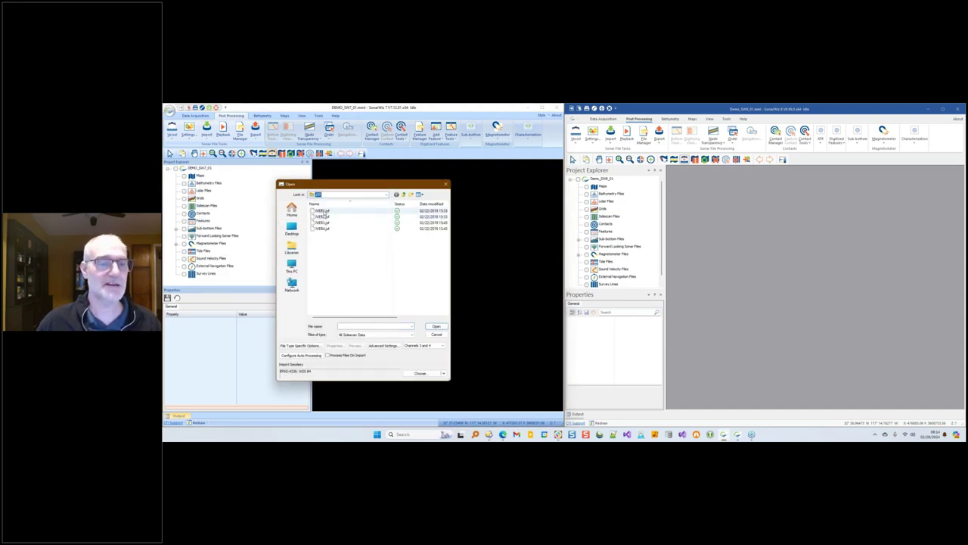
click(322, 211)
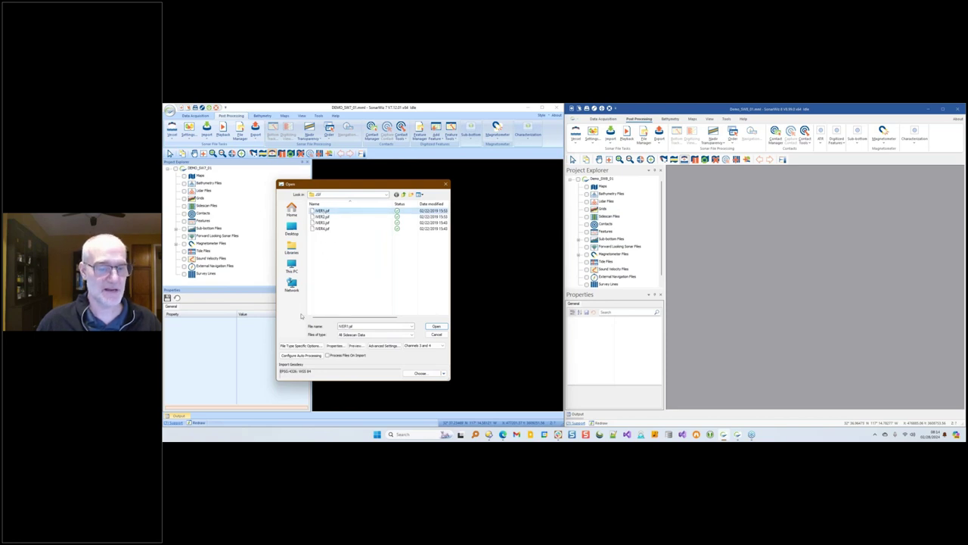
click(425, 345)
click(433, 352)
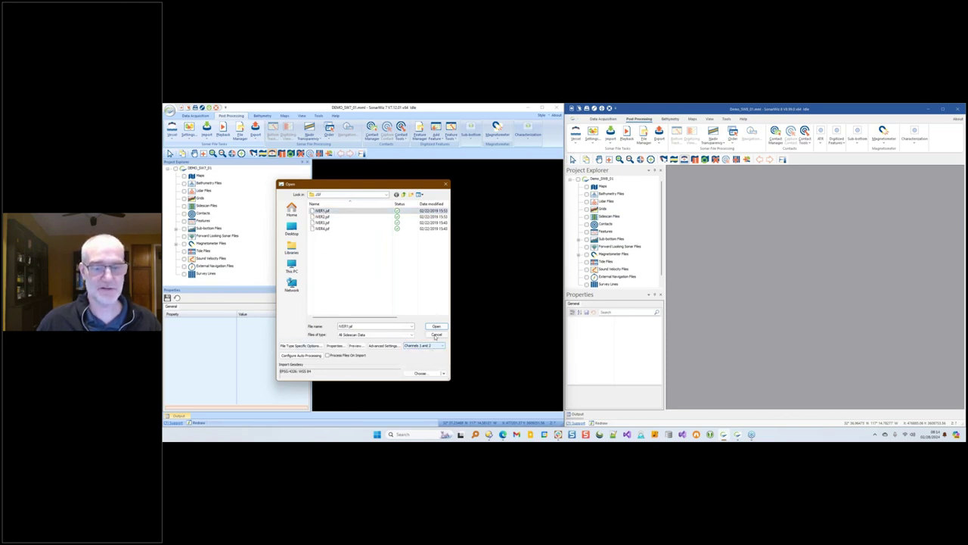
click(436, 326)
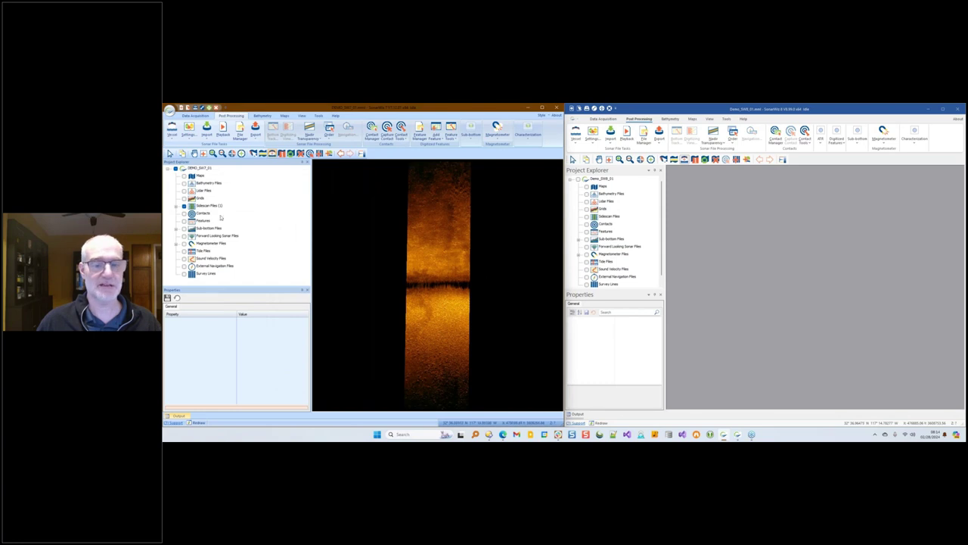
Step: Import another sidescan file using channels 3 and 4
click(206, 130)
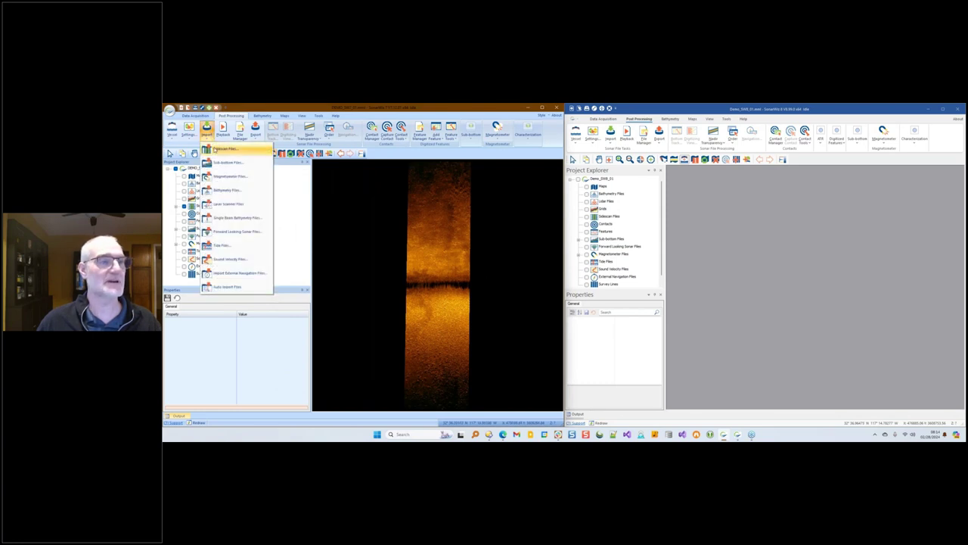
click(216, 149)
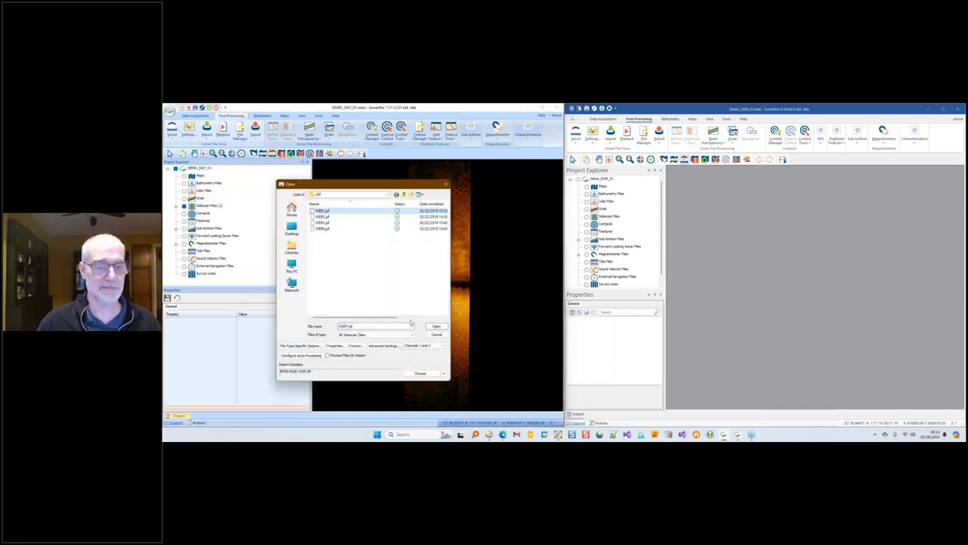
click(427, 345)
click(423, 357)
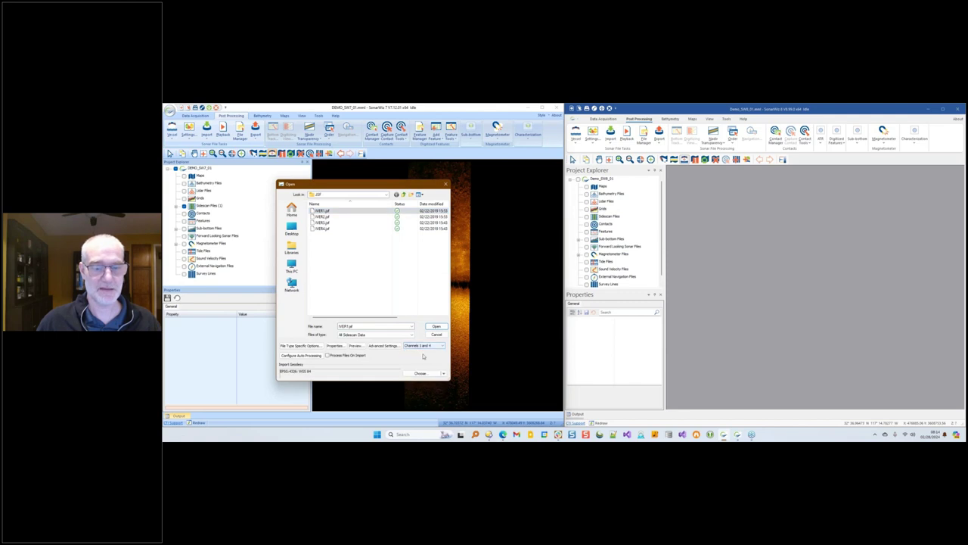
click(431, 326)
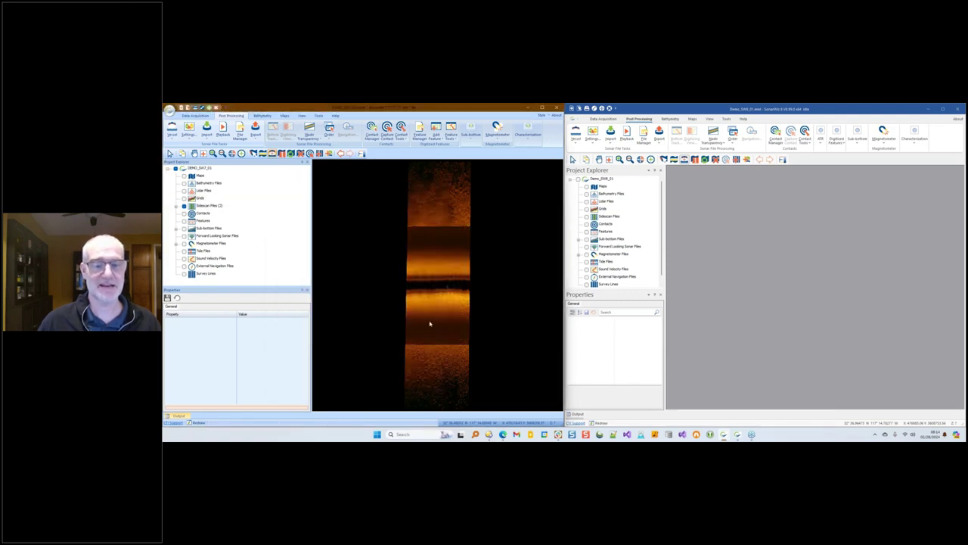
Step: Import IVER1.jsf as a bathymetry file
click(206, 130)
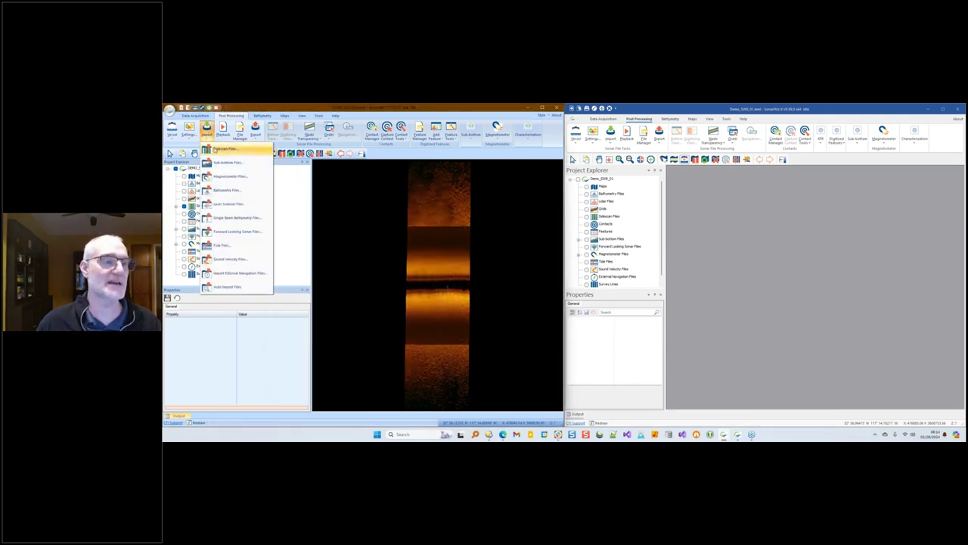
click(226, 190)
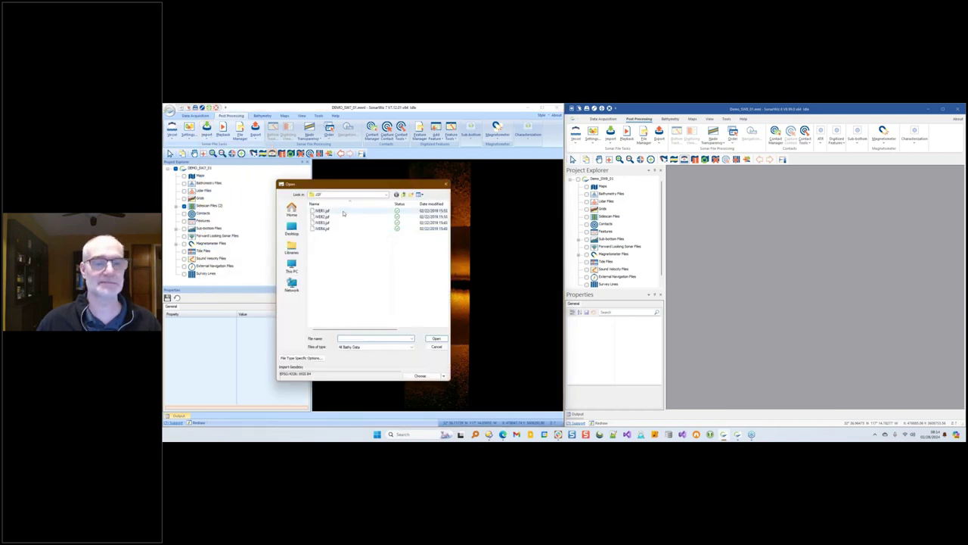
click(344, 213)
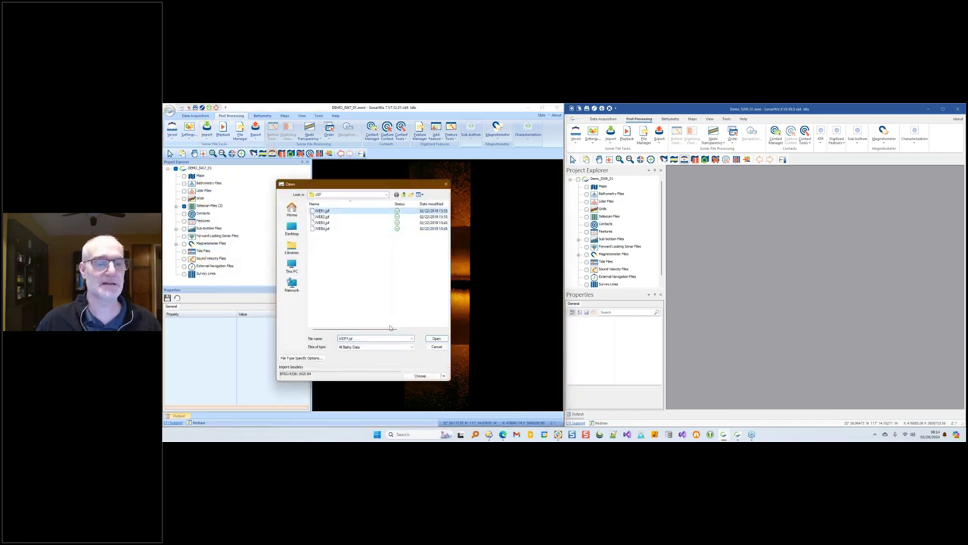
click(436, 338)
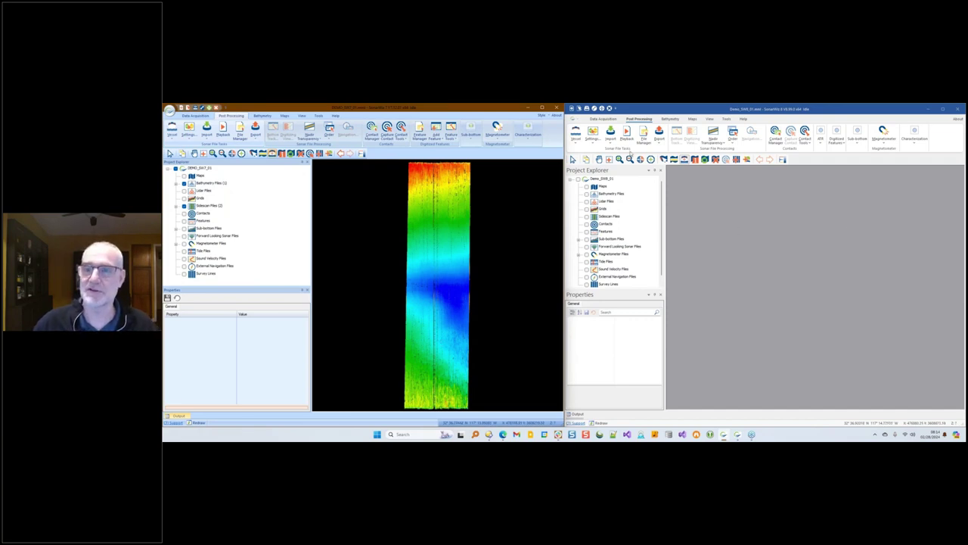
Step: Import IVER1.jsf in SonarWiz 8 as sidescan with both channel pairs, plus its bathymetry
click(610, 142)
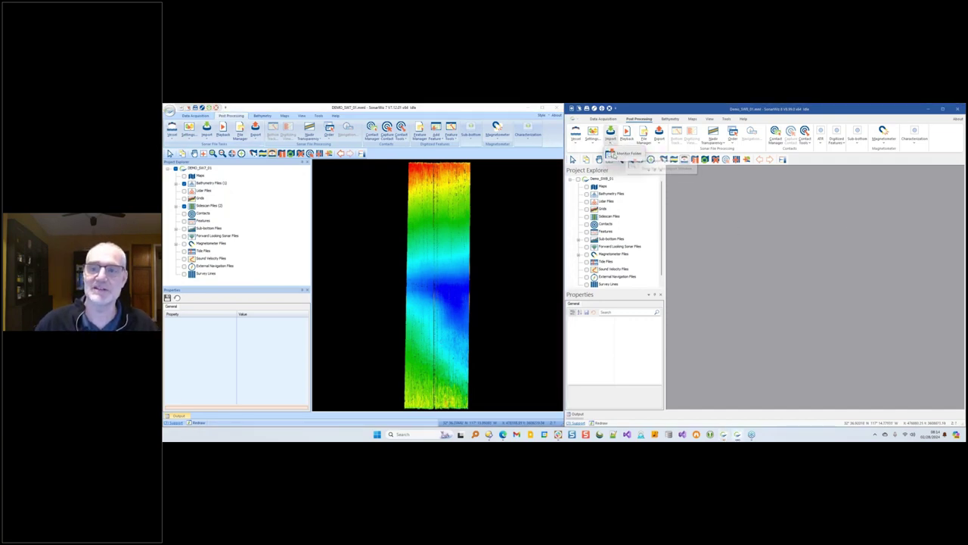
click(611, 132)
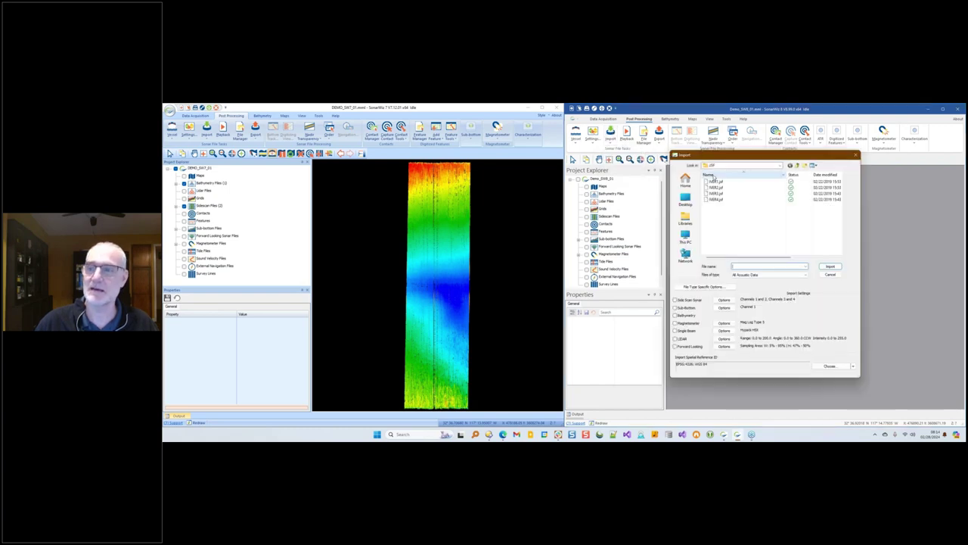
click(715, 183)
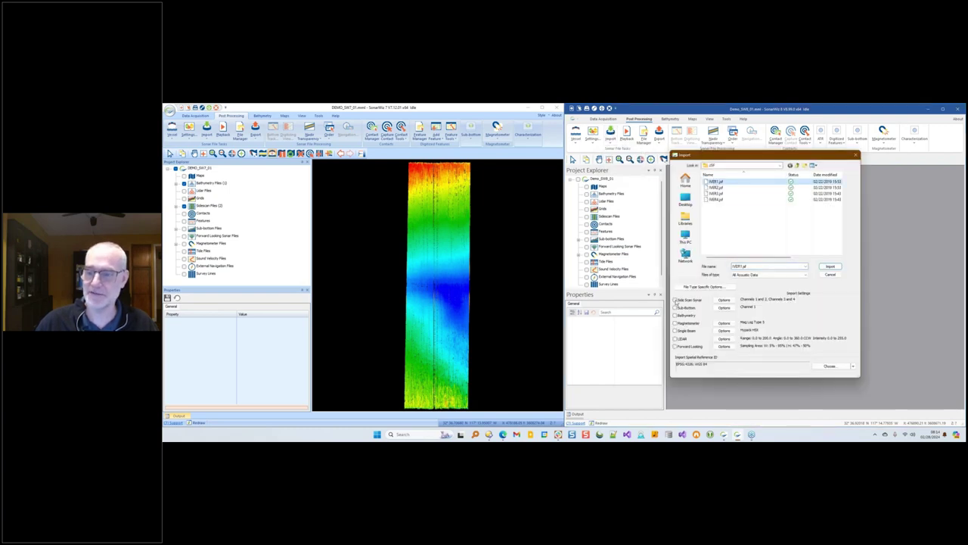
click(676, 300)
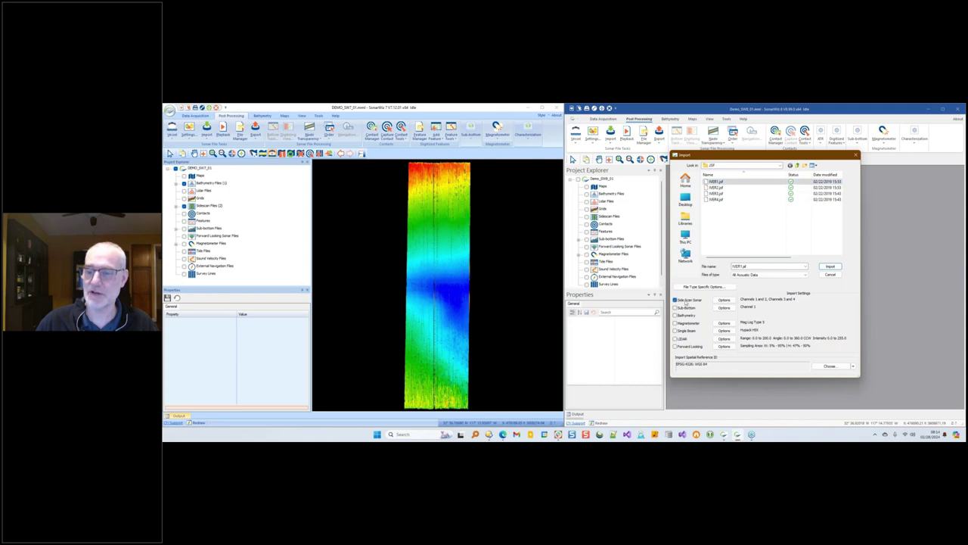
click(720, 300)
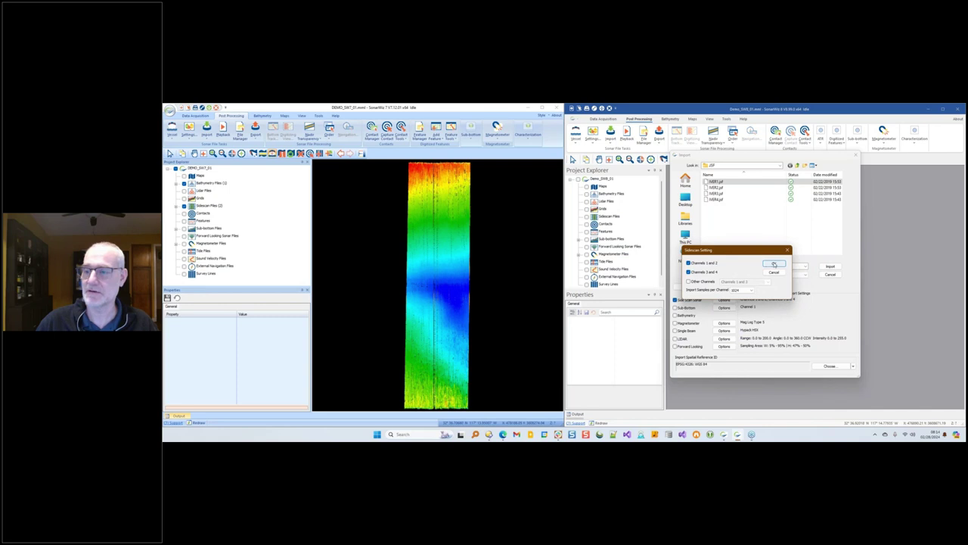
click(801, 255)
click(681, 301)
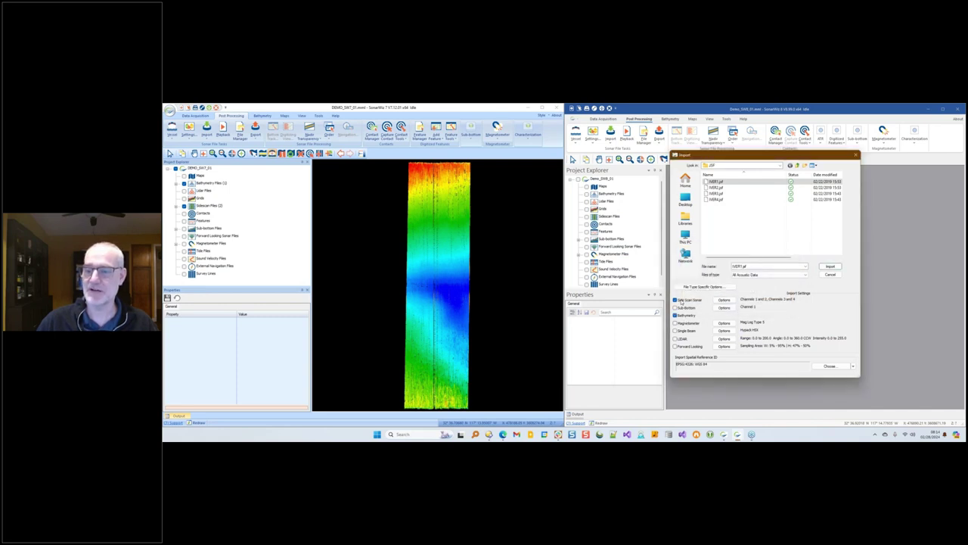
click(830, 266)
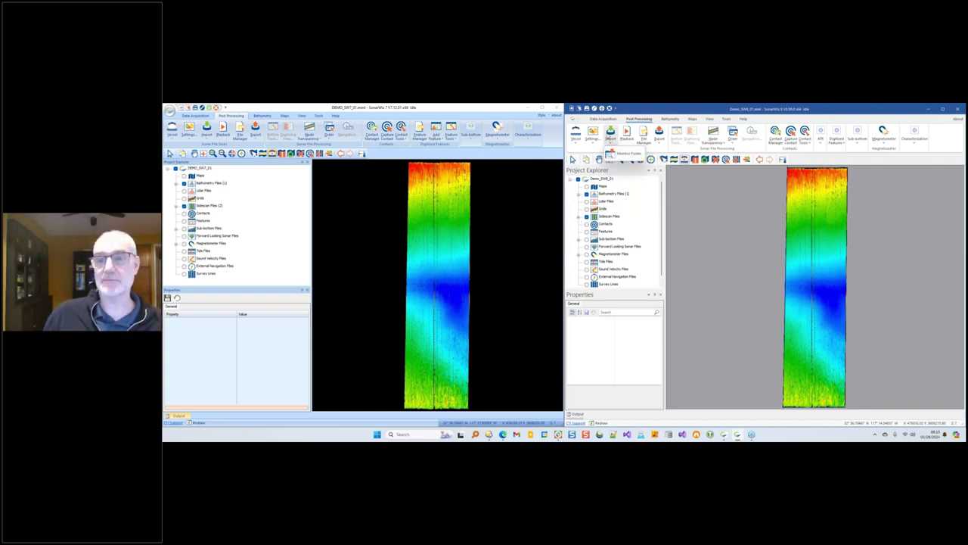
click(594, 138)
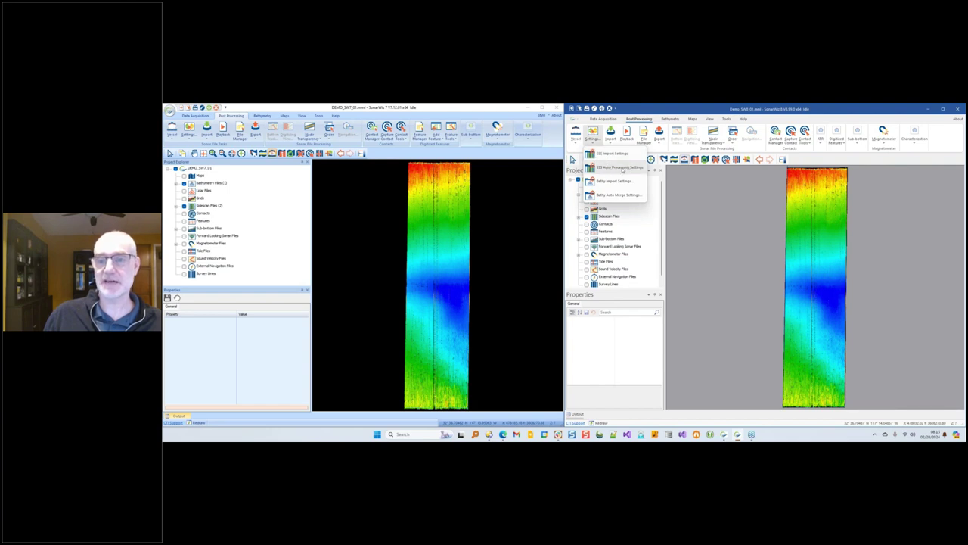
click(622, 170)
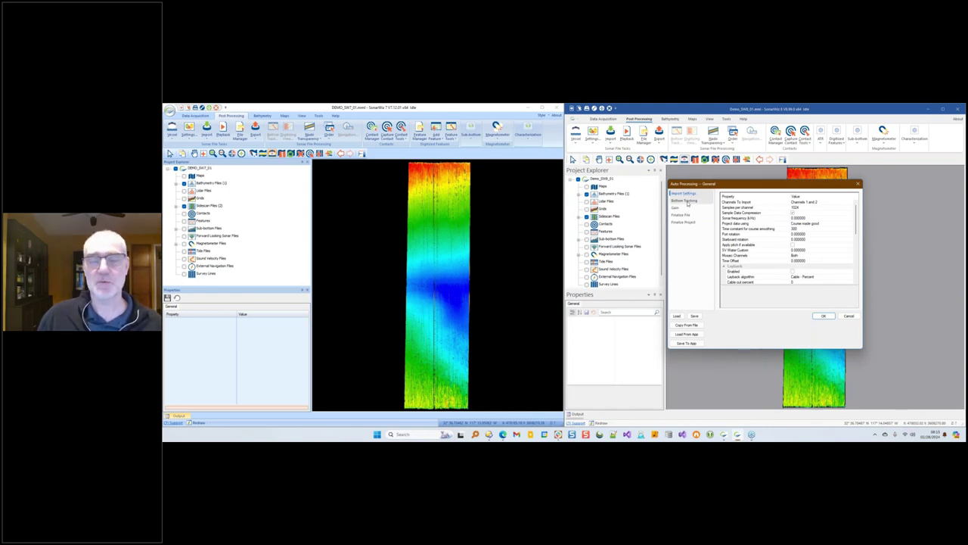
click(685, 201)
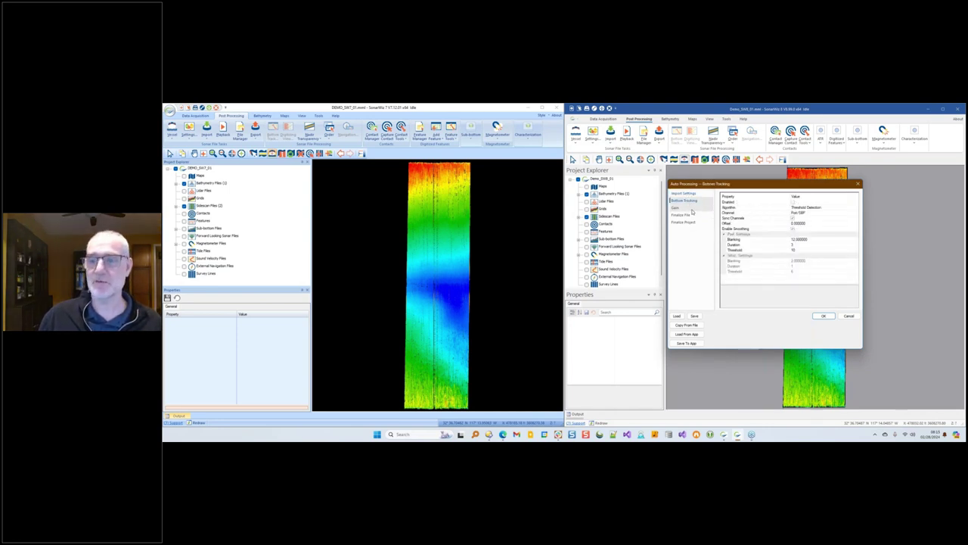
click(680, 207)
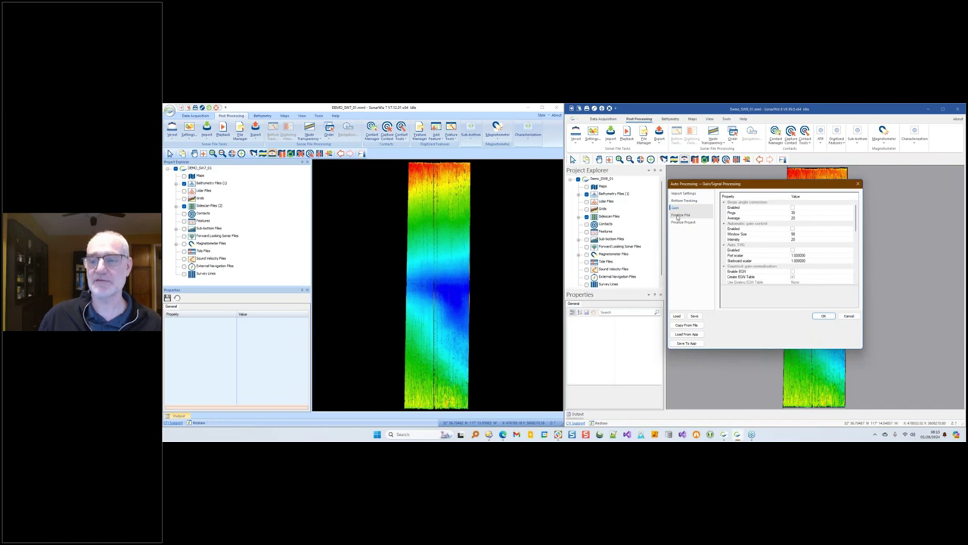
click(847, 316)
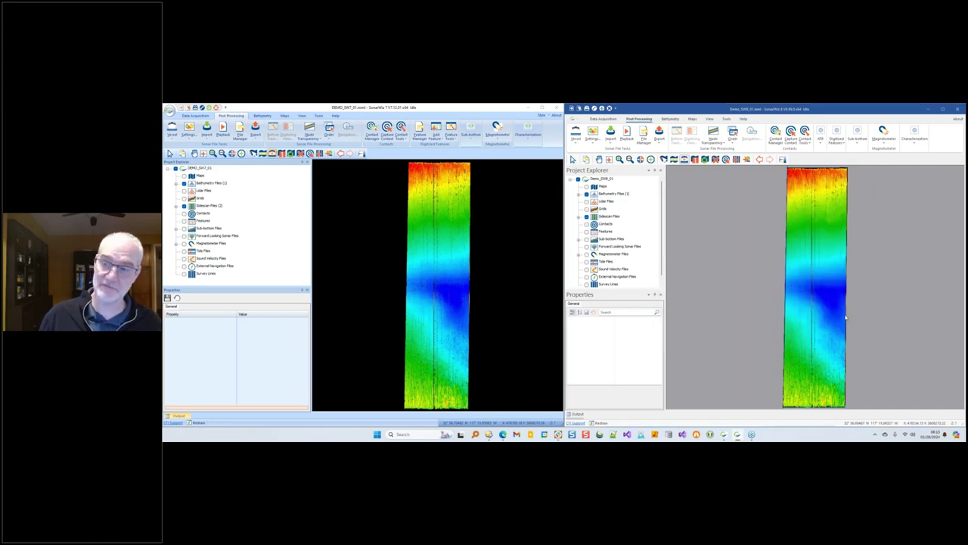
click(580, 219)
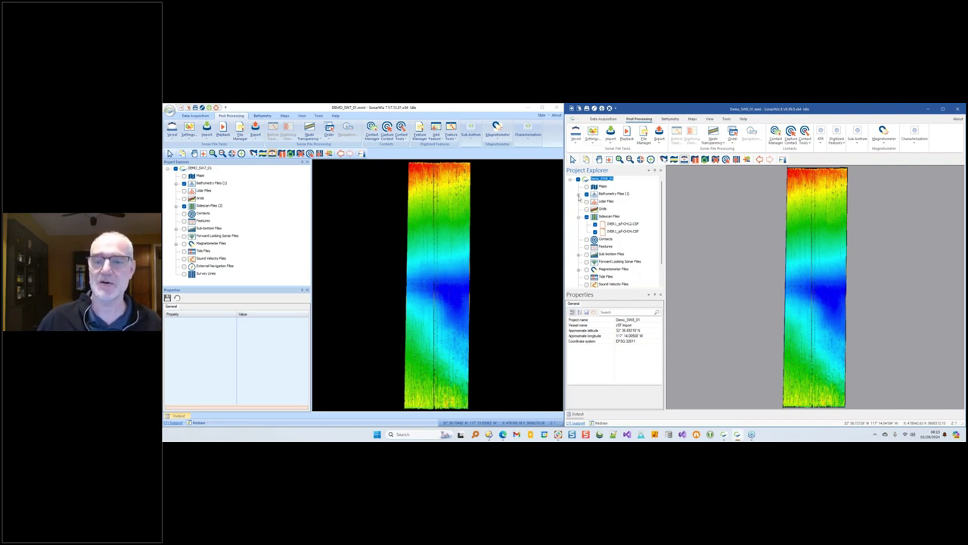
Step: Expand the Bathymetry Files and Sidescan Files nodes and activate the Properties search box
click(579, 194)
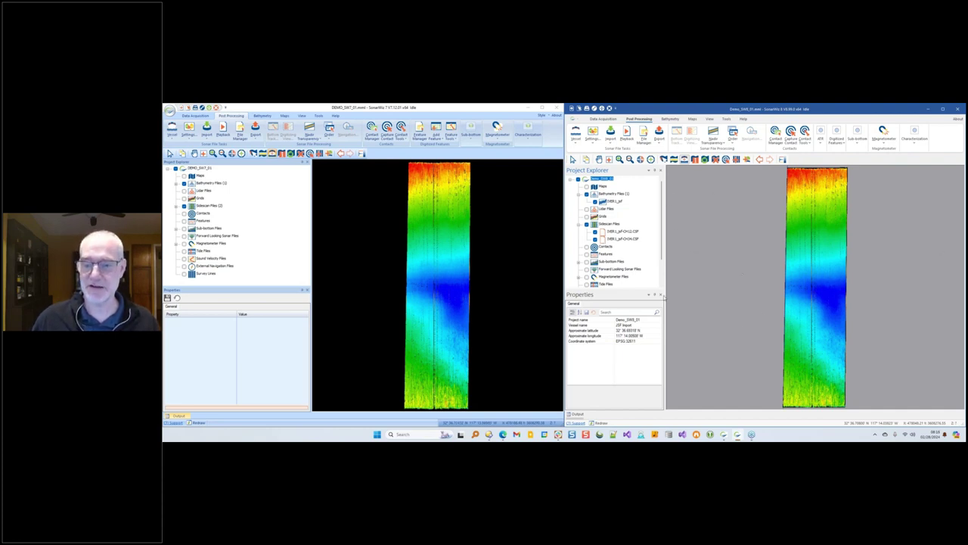
click(621, 312)
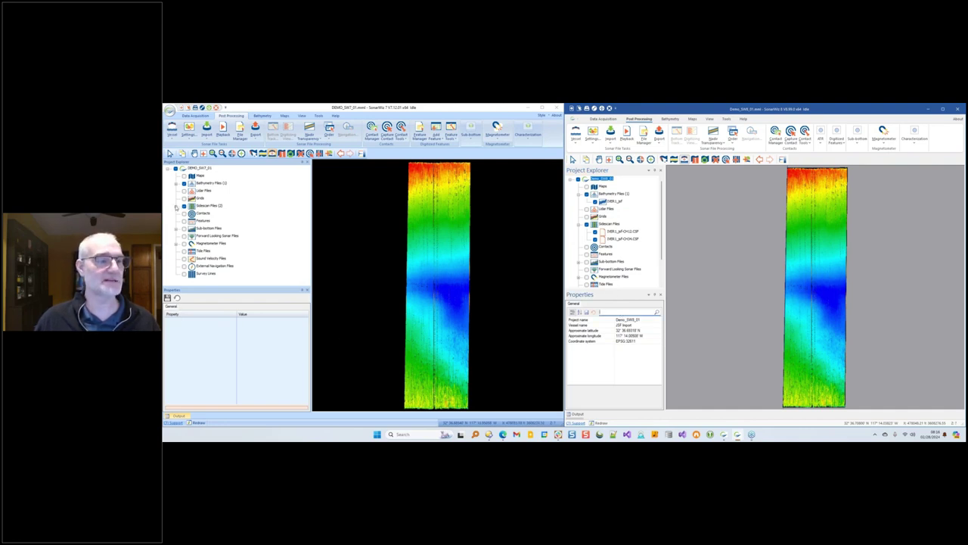
click(175, 207)
Step: Filter the first sidescan file's properties with 'layb' to show the layback algorithm, then return to the slideshow
click(216, 213)
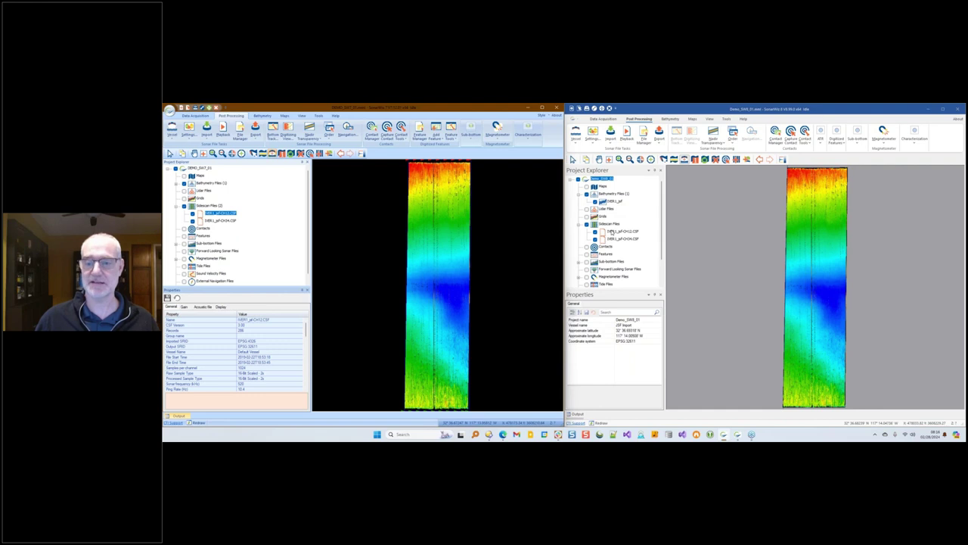
click(613, 232)
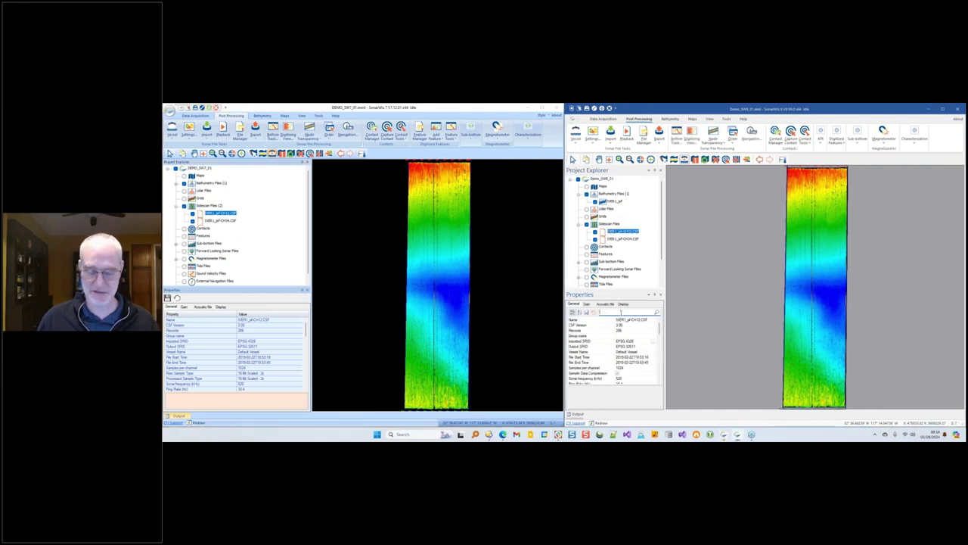
click(621, 312)
text(sv)
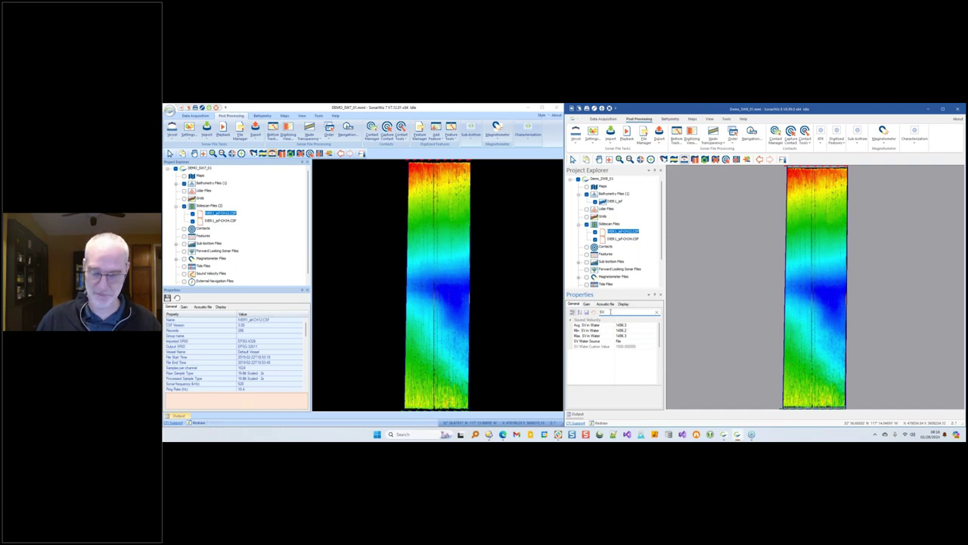
key(BackSpace)
key(BackSpace)
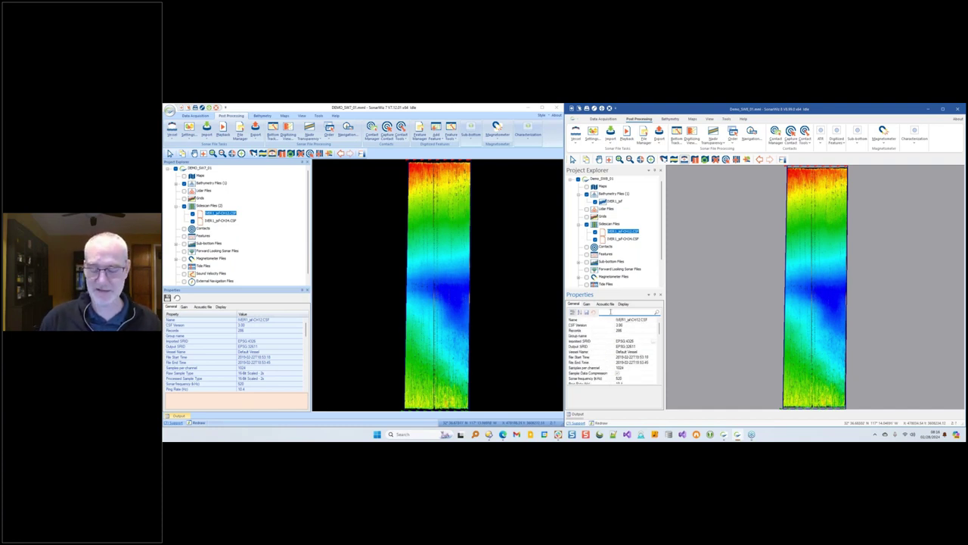
text(layb)
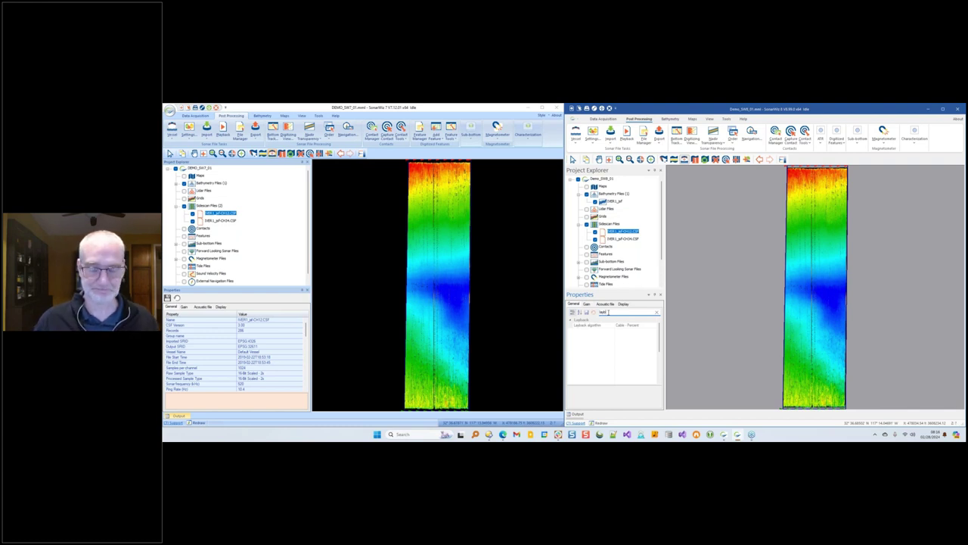
key(alt+Tab)
key(alt+Tab)
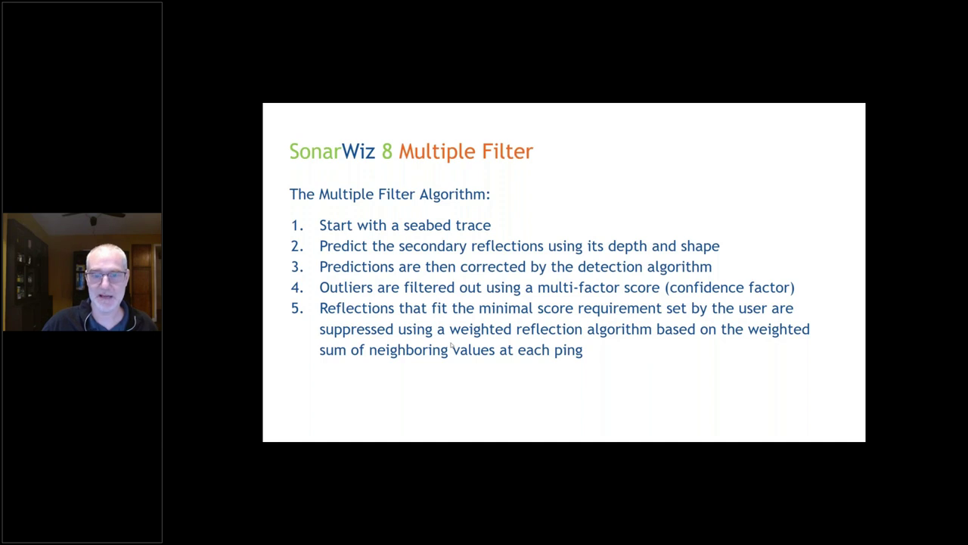
Step: Advance the slideshow to the Predict Multiples and Refine Prediction slide
click(451, 345)
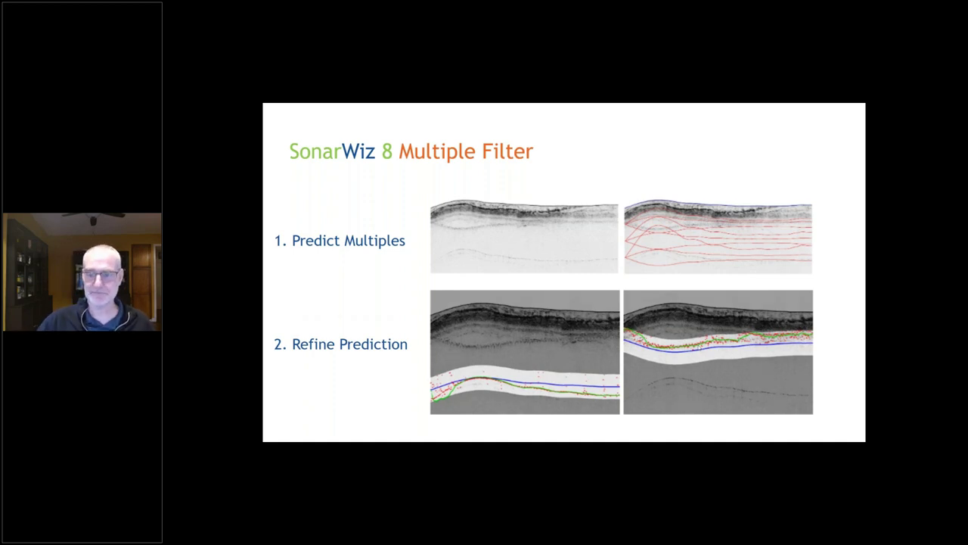
Step: Advance to the step 3 Suppress Multiple Signal slide with the neighbor-weighting diagram
key(Right)
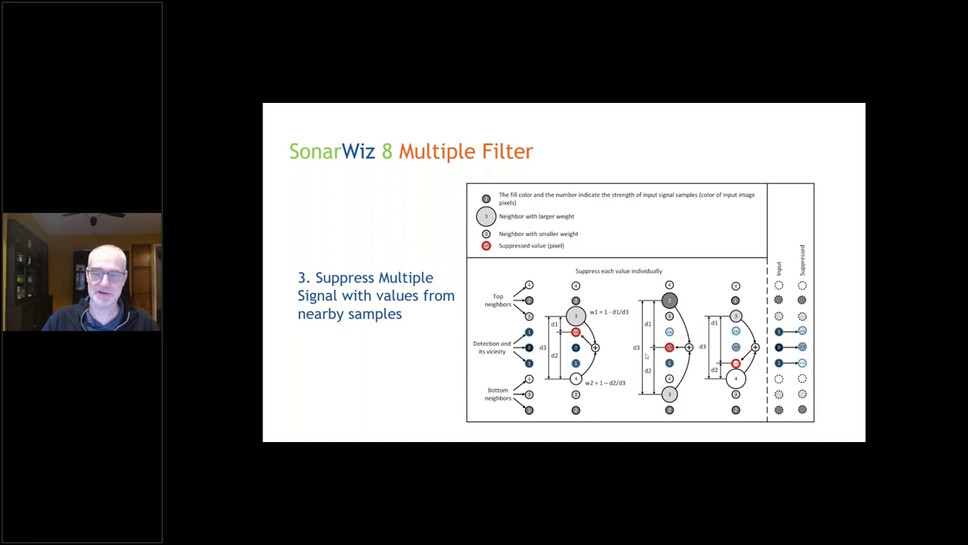
Step: Advance to the Demo slide and bring the SonarWiz windows back in front
key(Right)
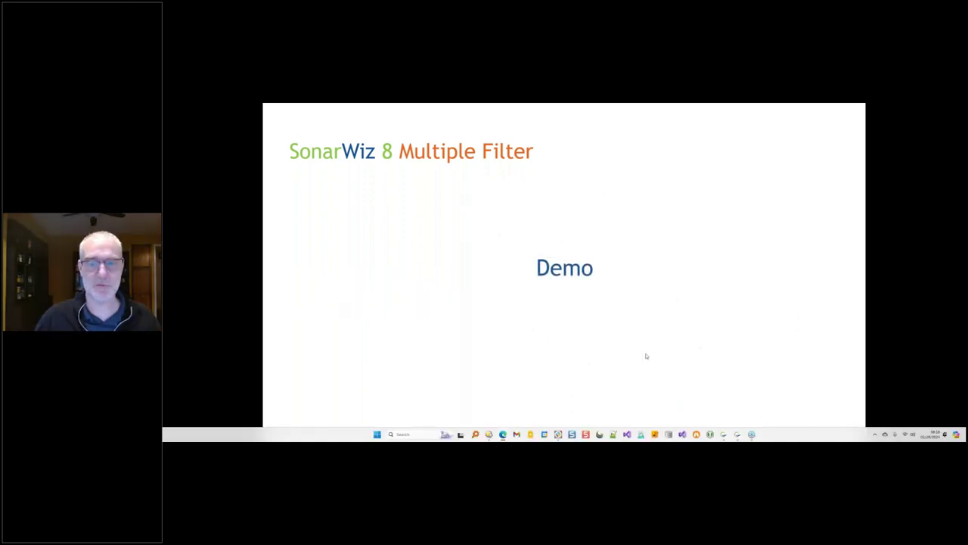
key(alt+Tab)
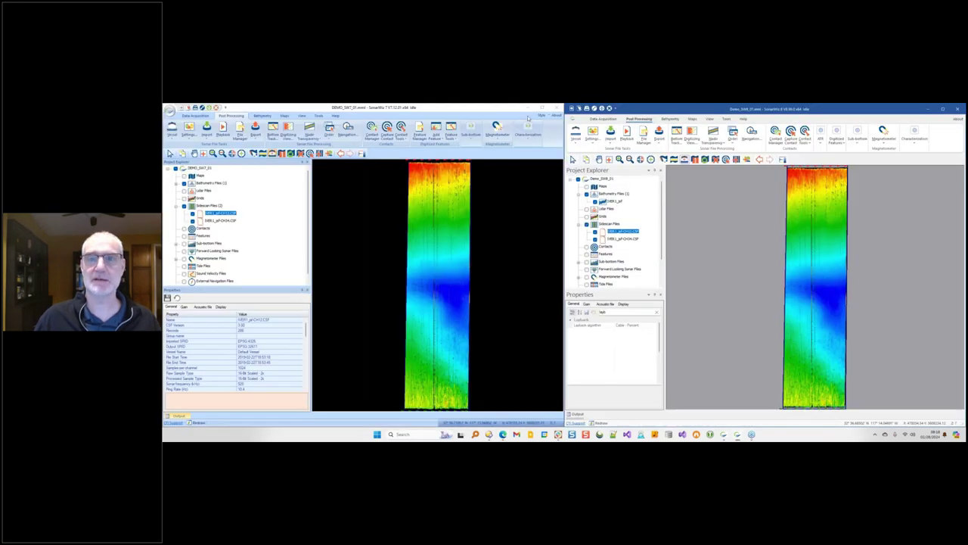
Step: Minimize SonarWiz 7 and make SonarWiz 8 fill the screen
click(530, 109)
click(530, 108)
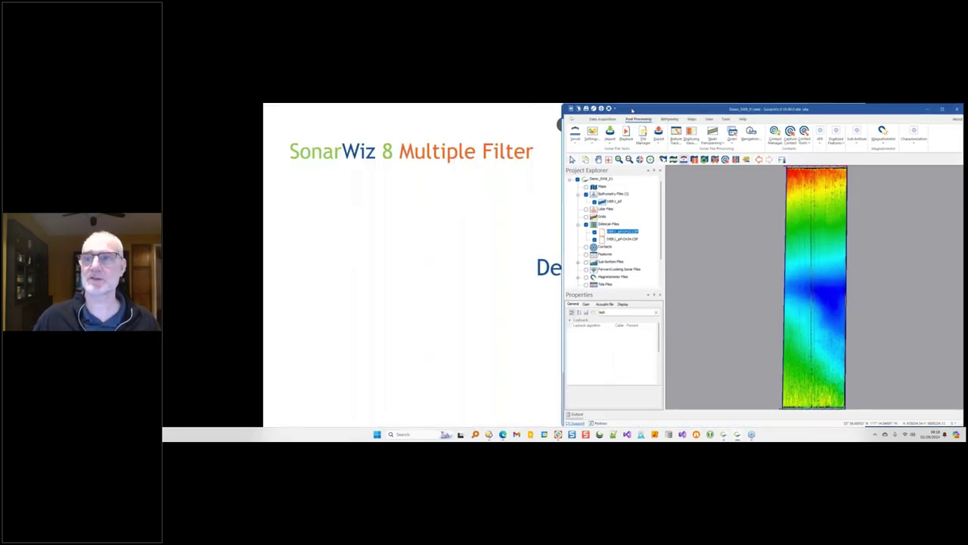
key(super+Down)
click(646, 166)
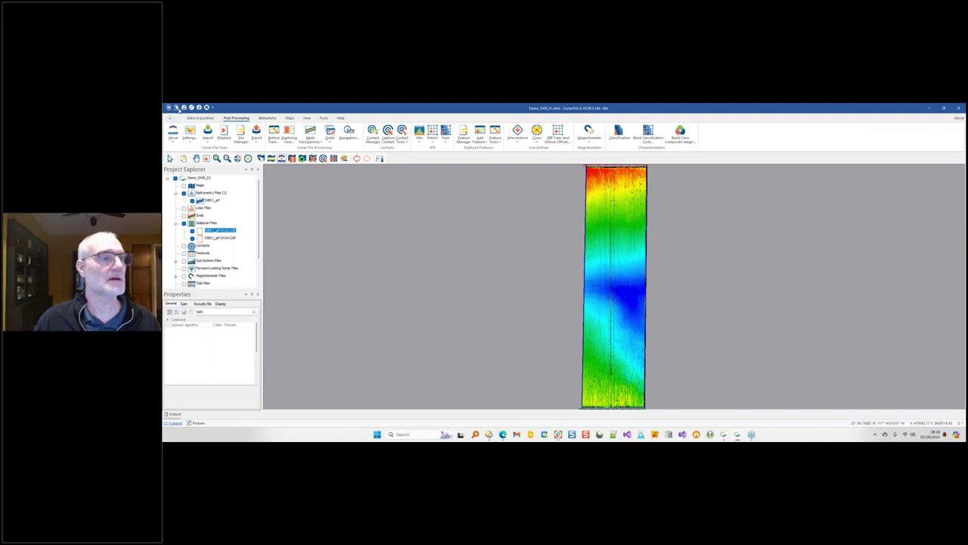
Step: Open the Test 1 project from Desktop > Demo 02 - Multiple Filter
click(177, 108)
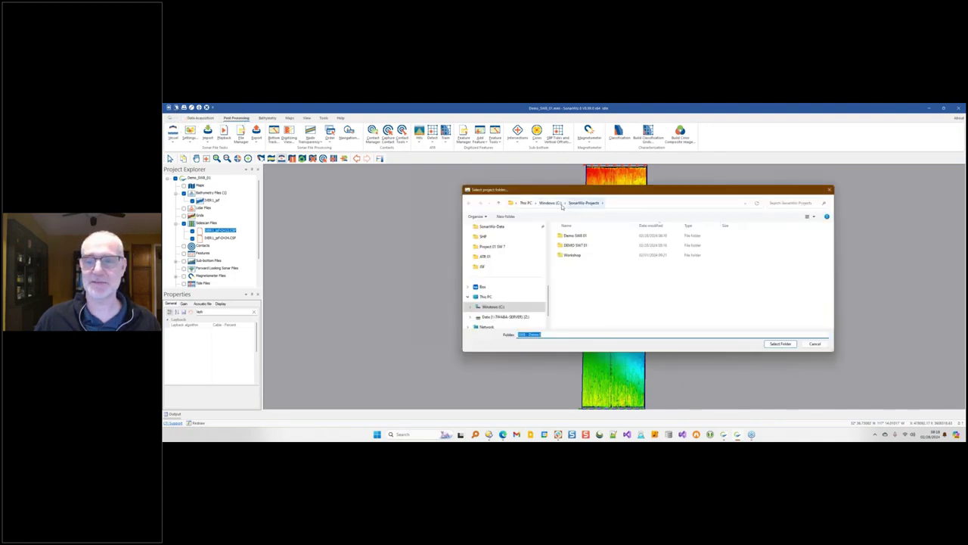
scroll(529, 288, up, 5)
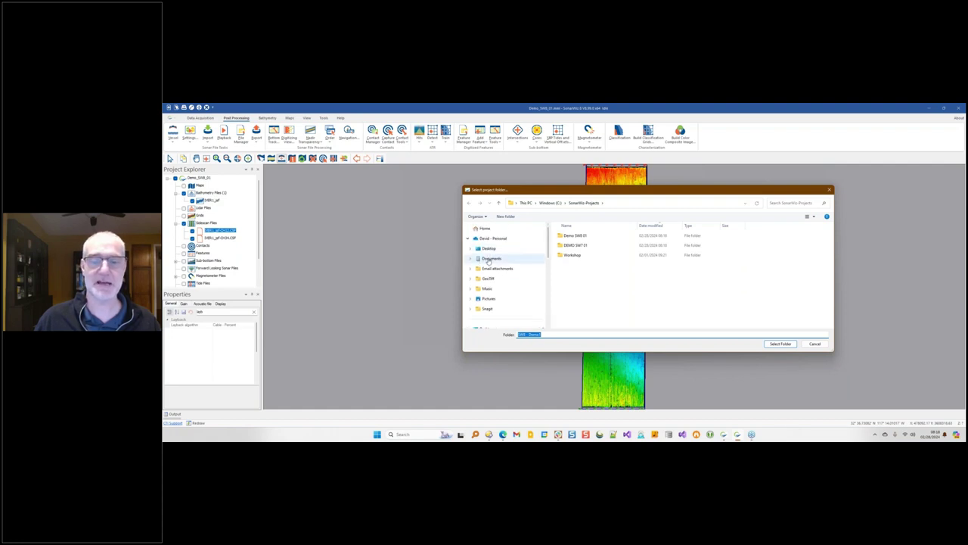
click(489, 249)
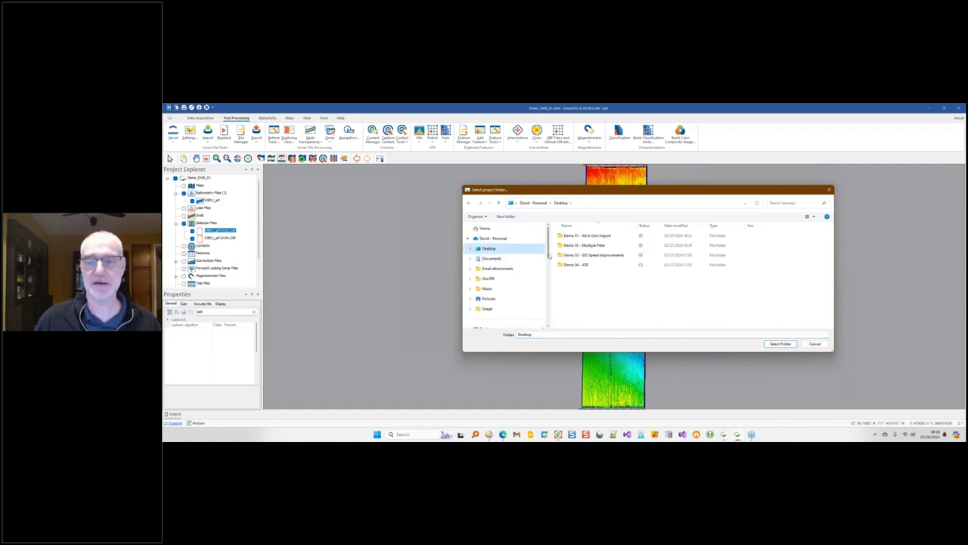
double_click(591, 247)
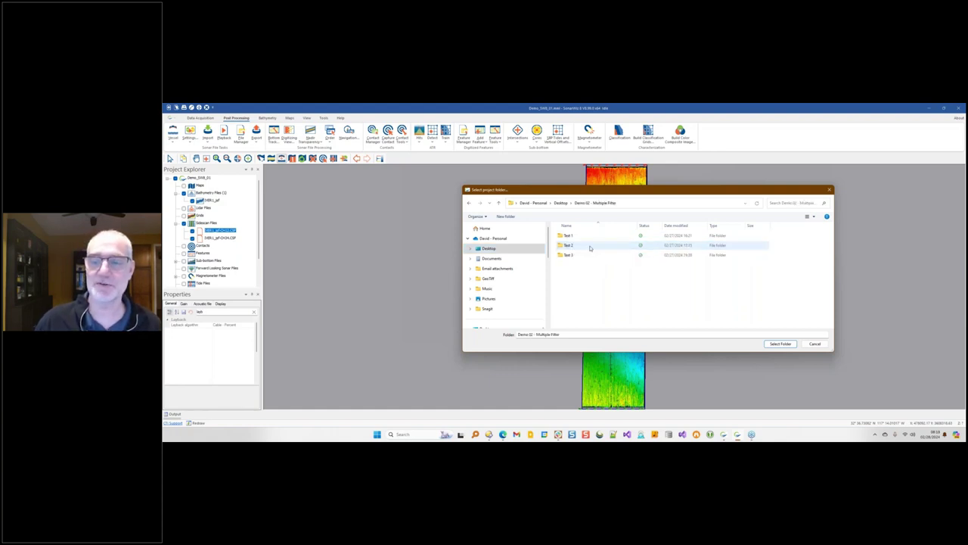
click(567, 235)
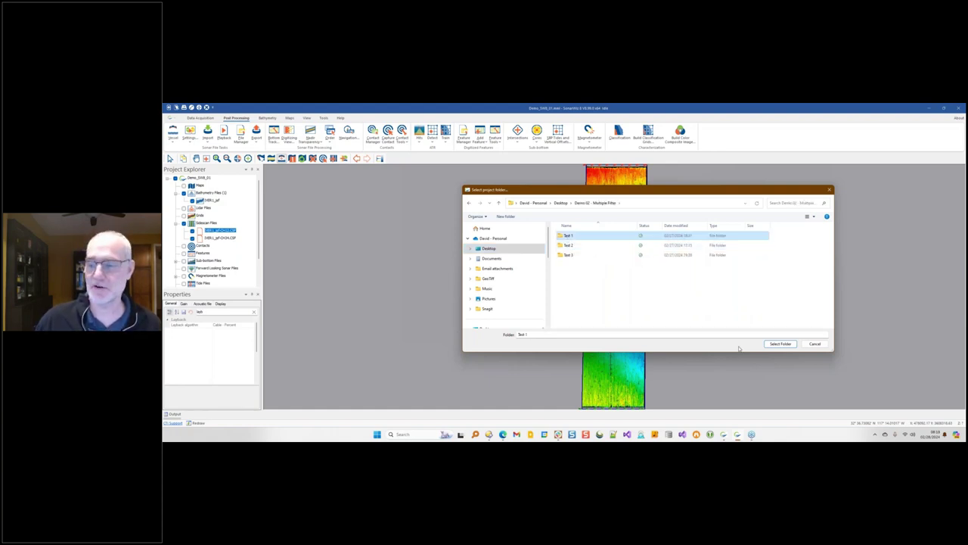
click(780, 345)
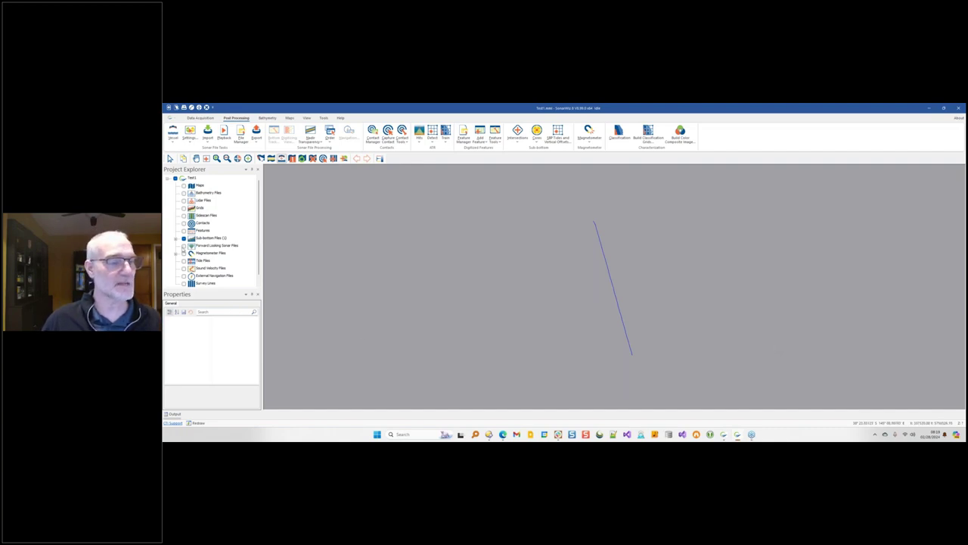
Step: Open the Line-0023-CH1.CSF sub-bottom profile and move its viewer to the left
click(175, 239)
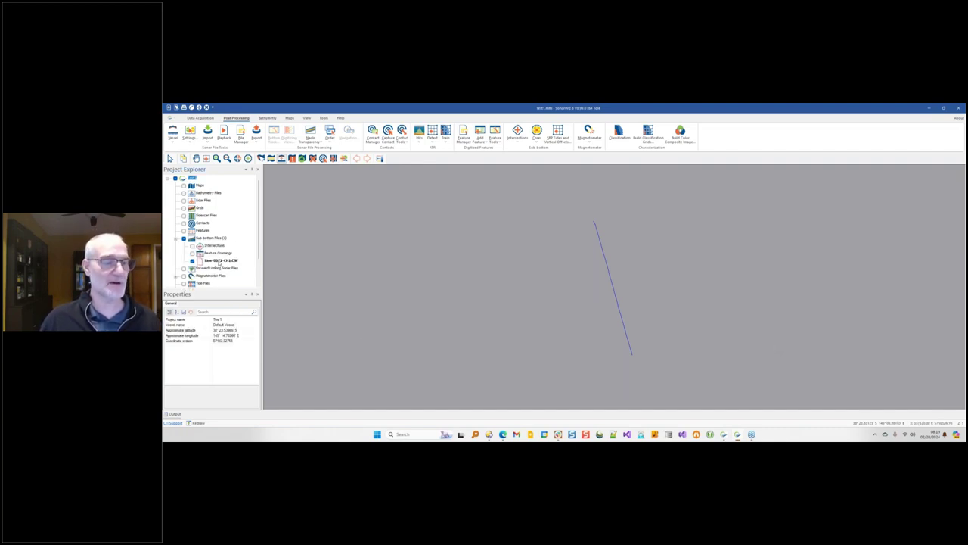
double_click(220, 260)
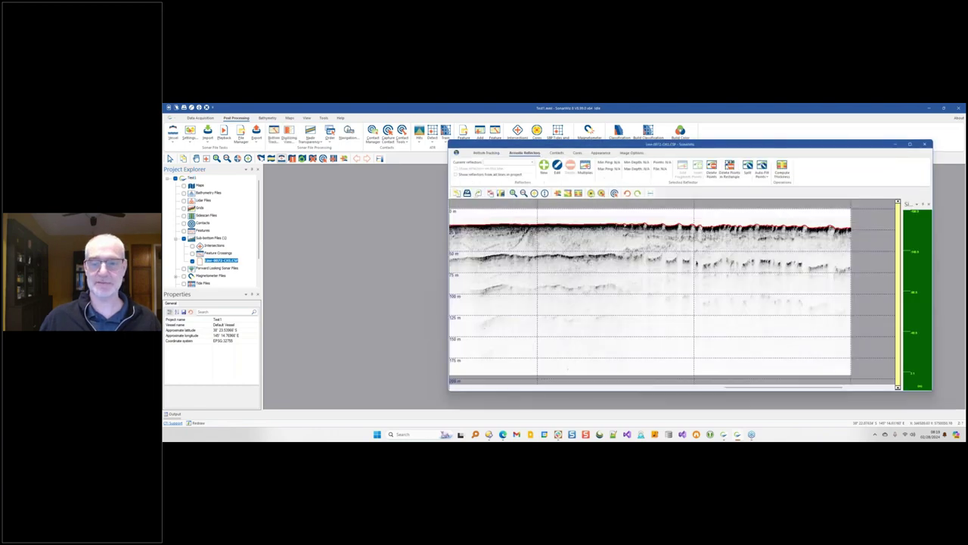
drag(605, 149, 461, 155)
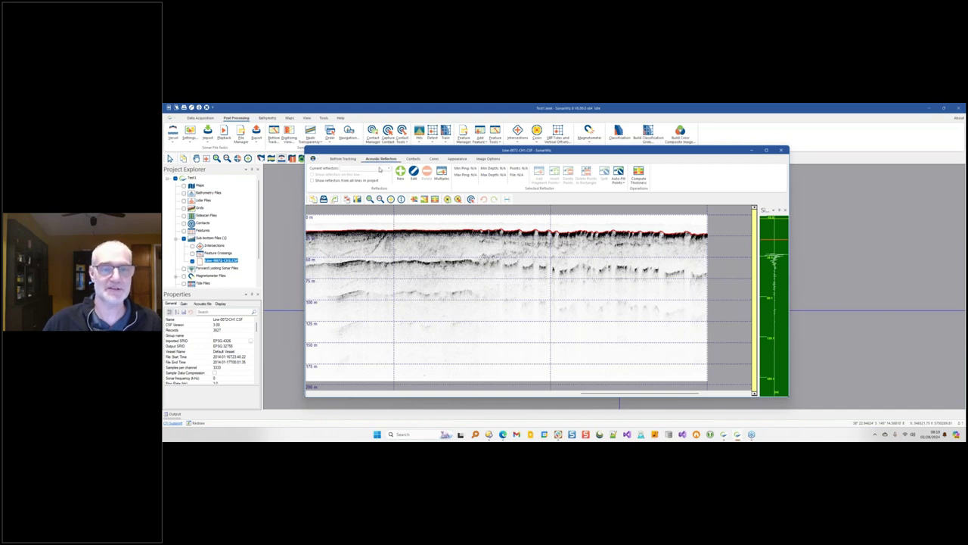
click(441, 172)
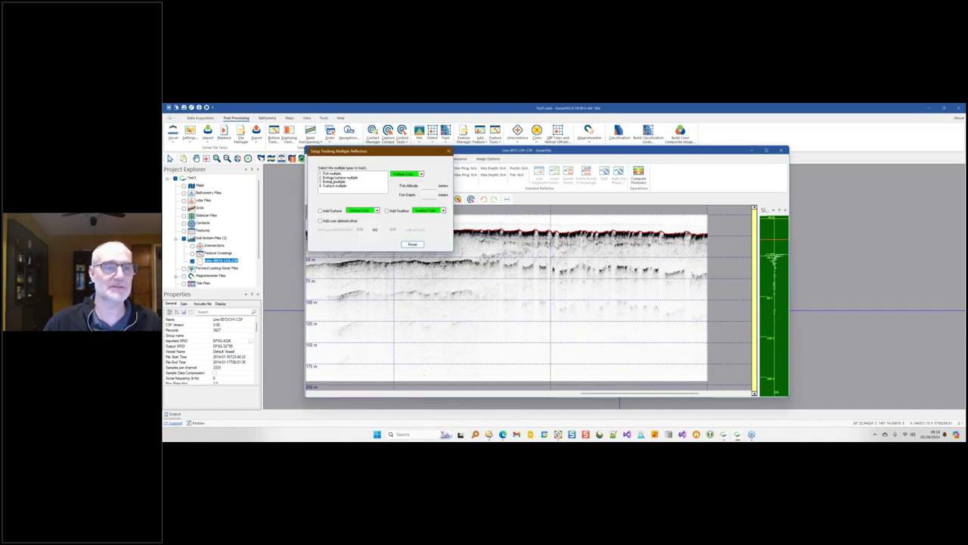
drag(331, 155, 206, 190)
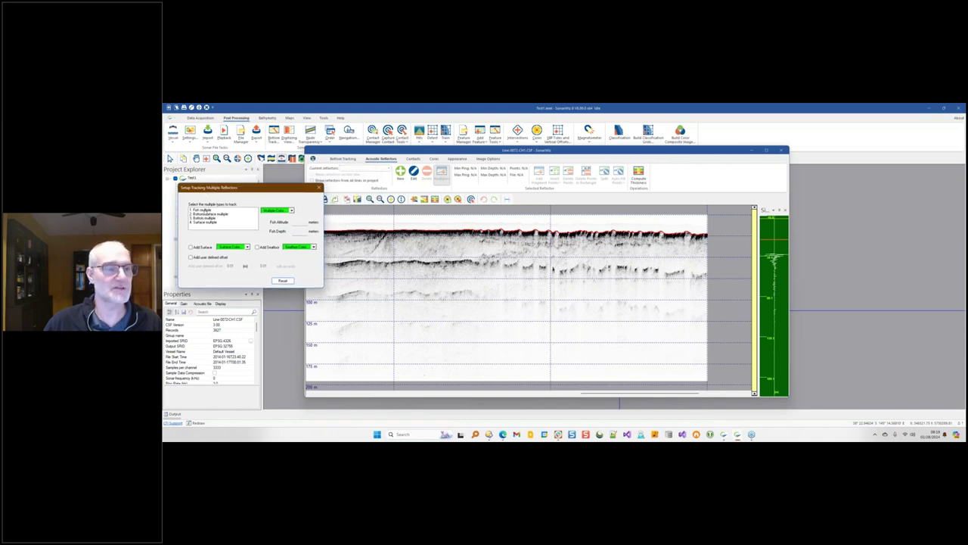
click(205, 218)
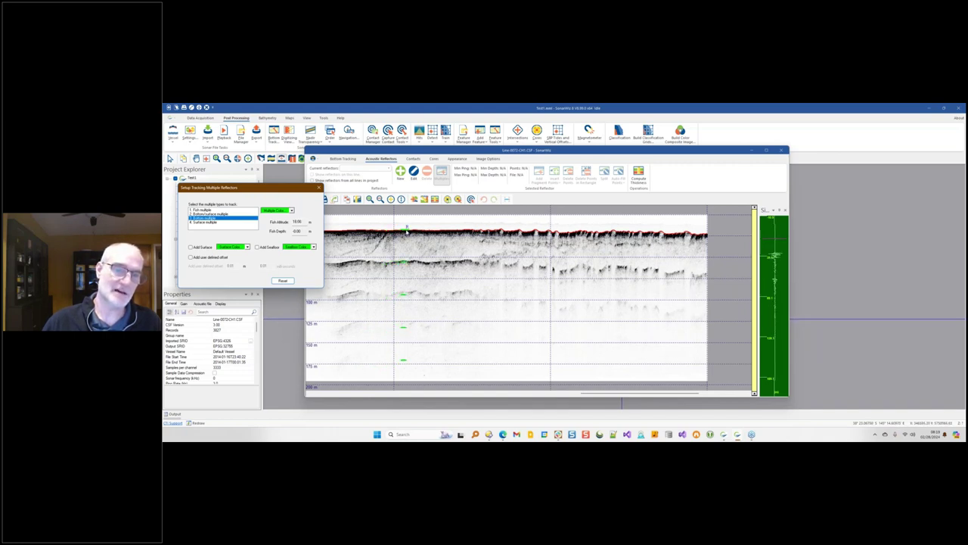
click(407, 231)
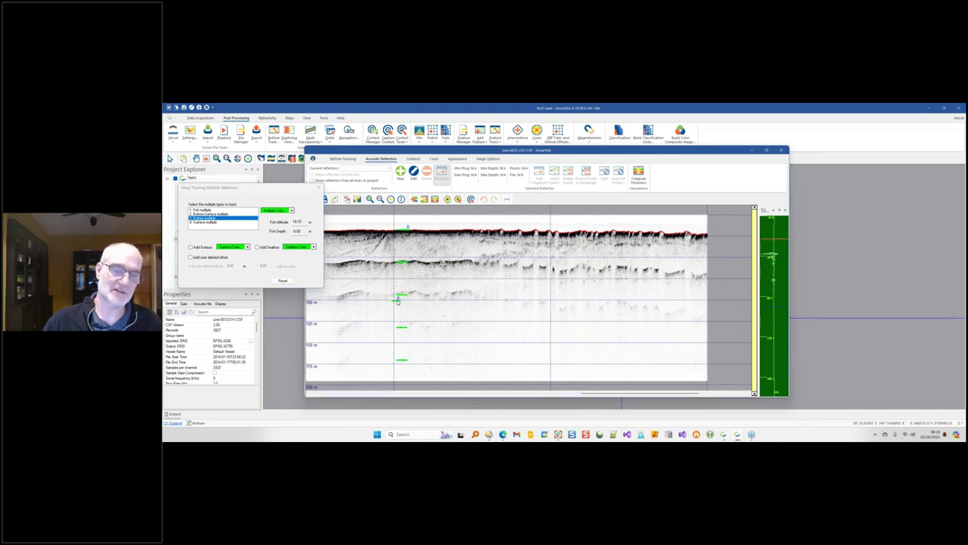
click(200, 211)
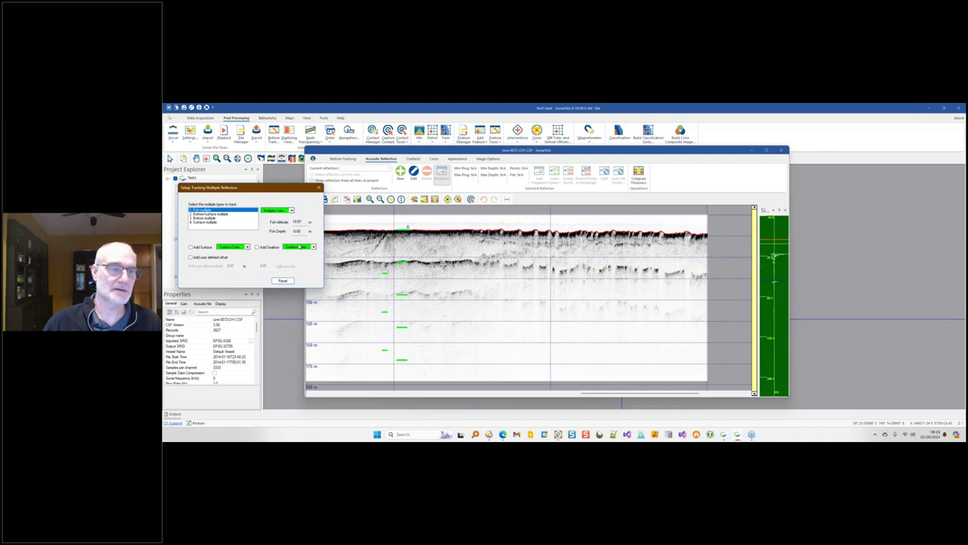
click(207, 222)
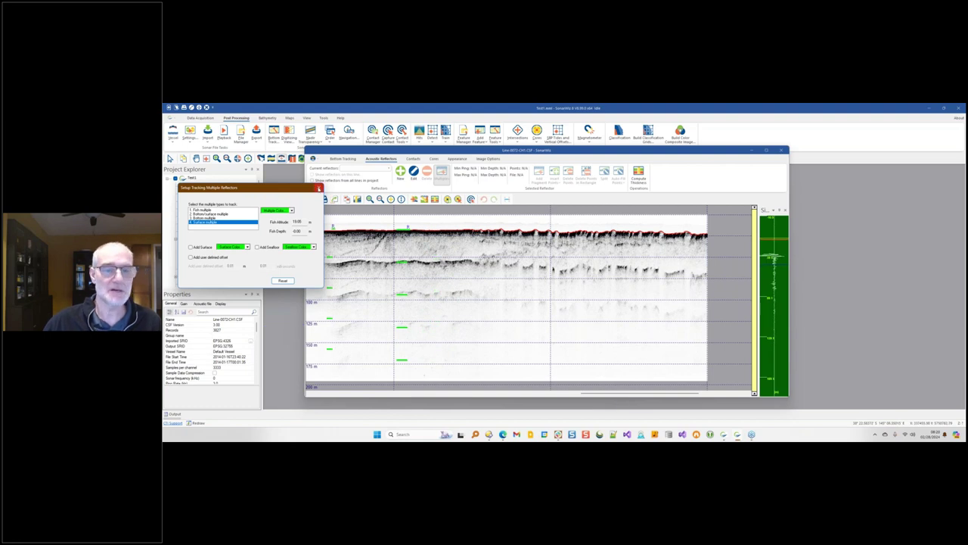
click(318, 186)
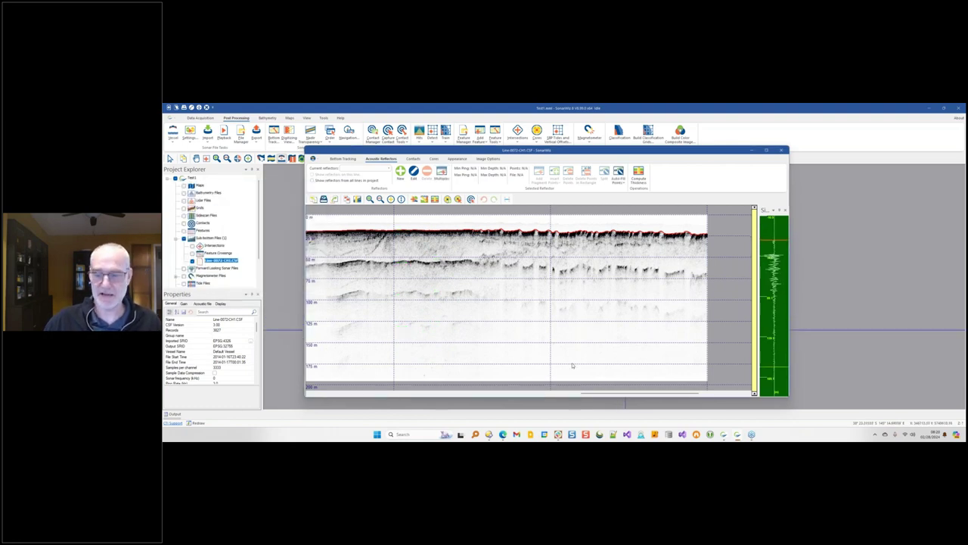
Step: Enable the Reflection Filter in Image Options and apply it to the sub-bottom profile
drag(597, 394, 397, 401)
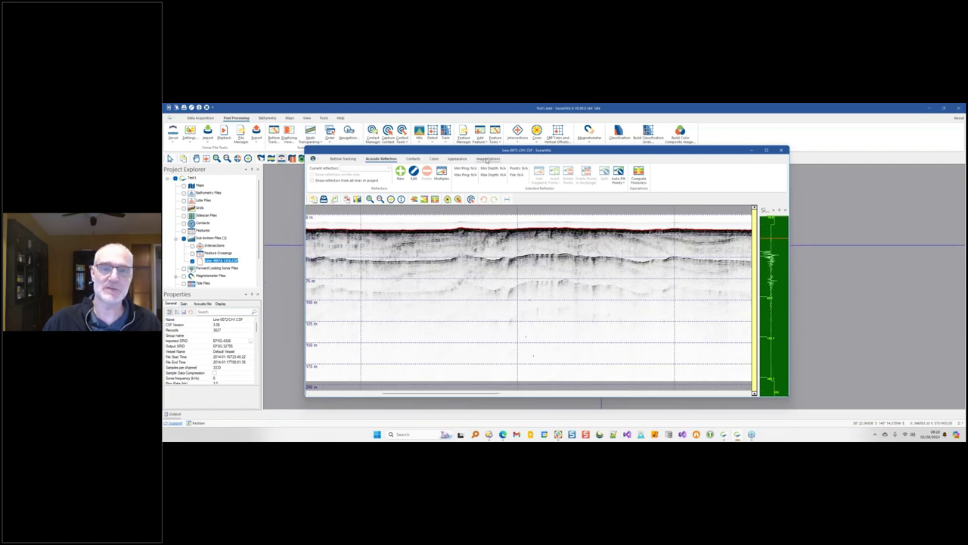
click(487, 160)
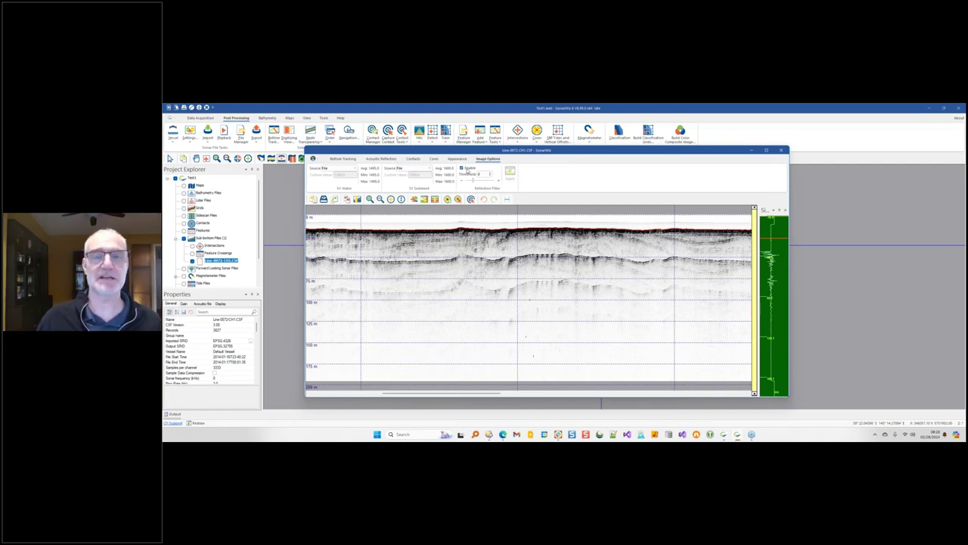
click(466, 168)
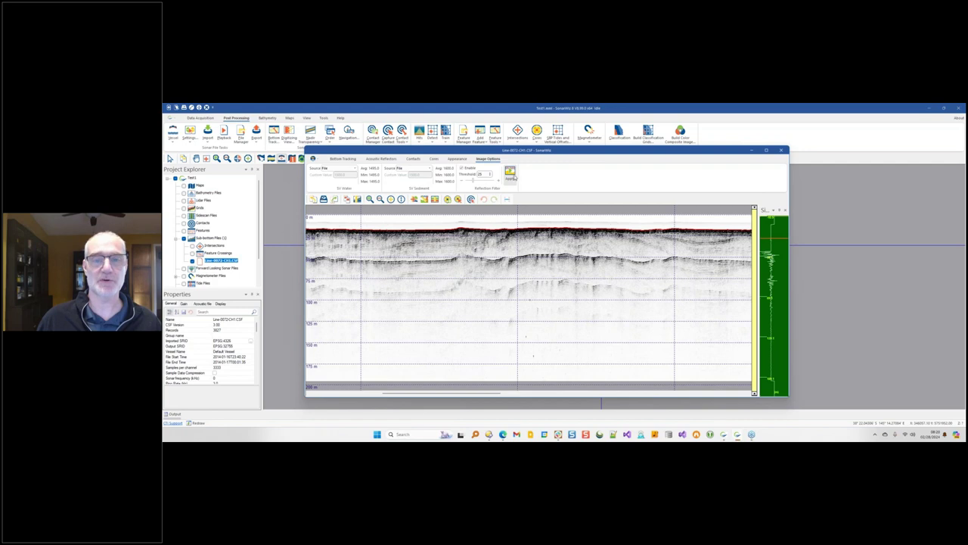
click(510, 174)
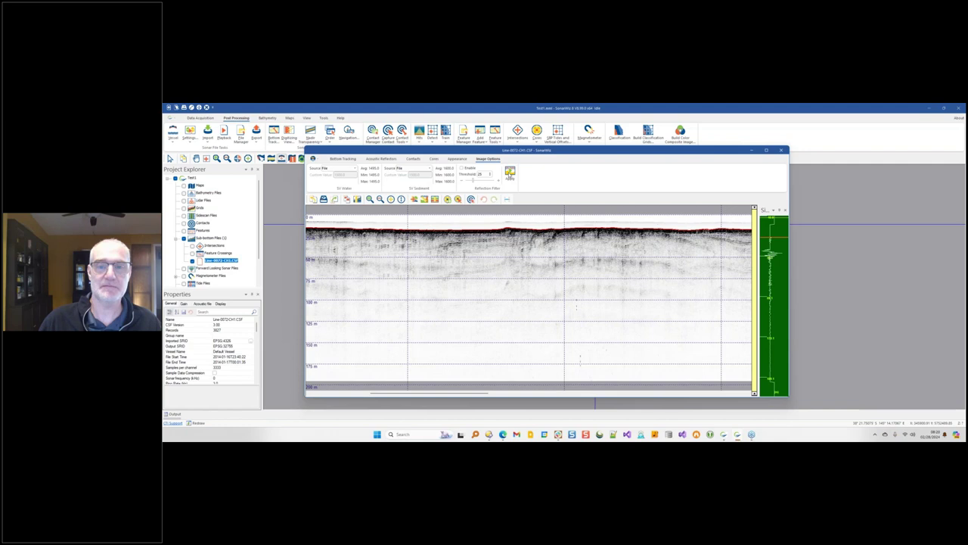
click(509, 173)
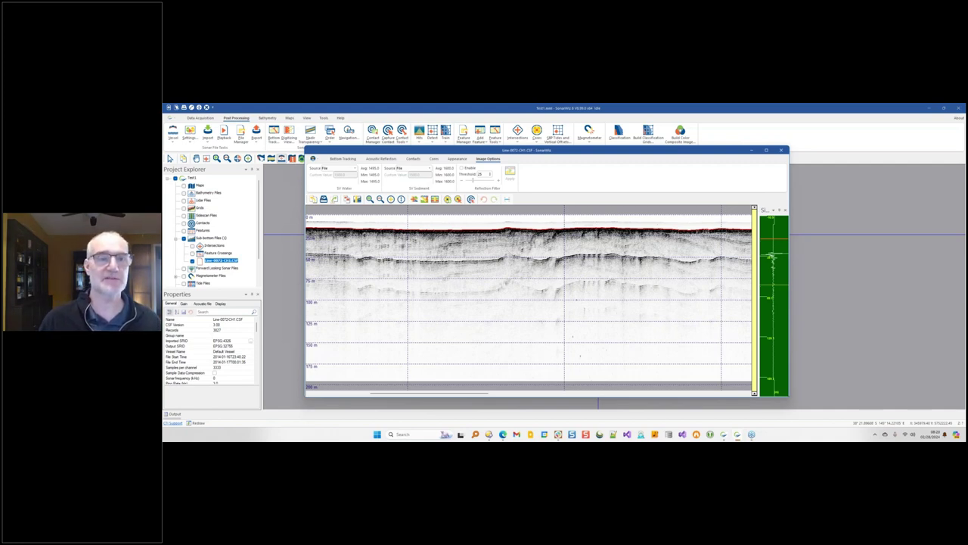
click(381, 158)
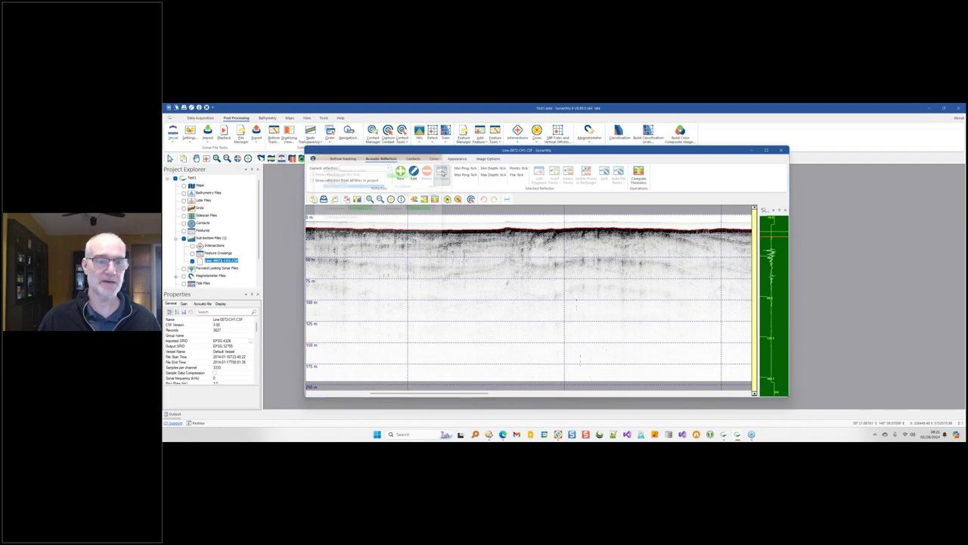
Step: Open the Setup Tracking Multiple Reflectors dialog from Acoustic Reflectors > Multiples, then close it
click(337, 172)
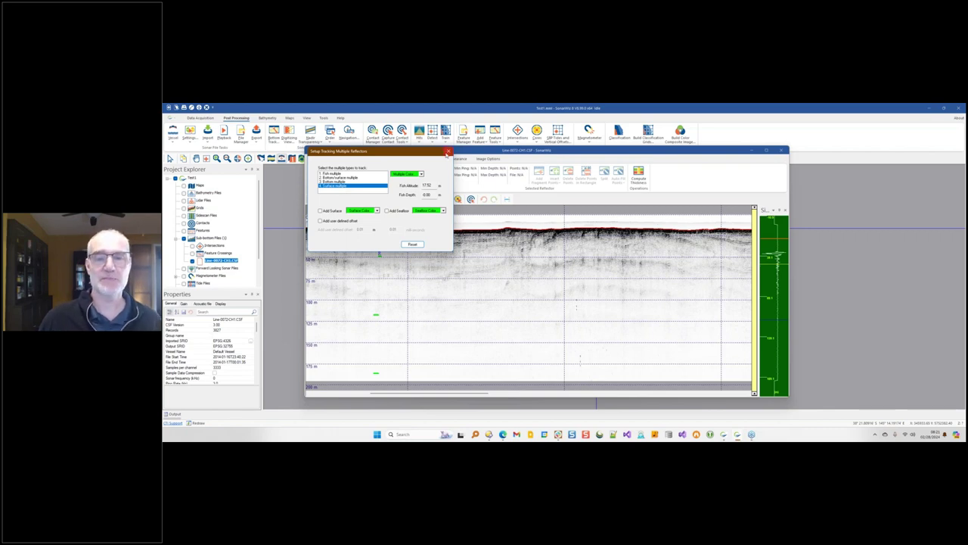
click(448, 152)
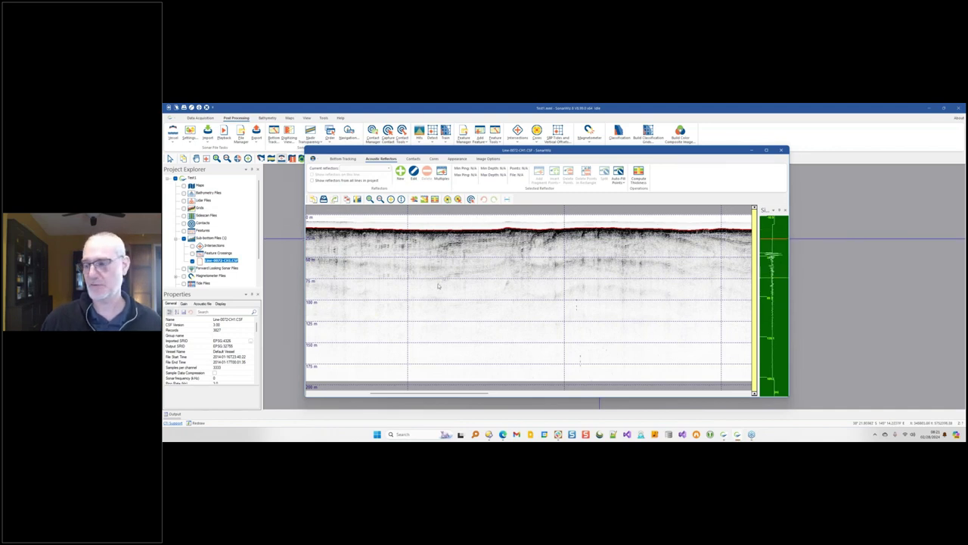
Step: Close the sub-bottom profile window and browse the project folder picker toward Test 2
click(781, 150)
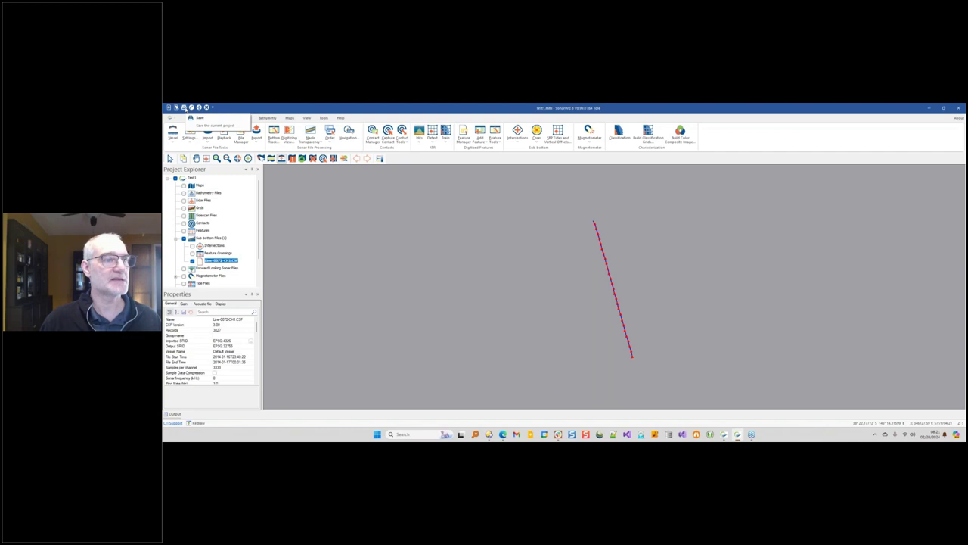
click(183, 107)
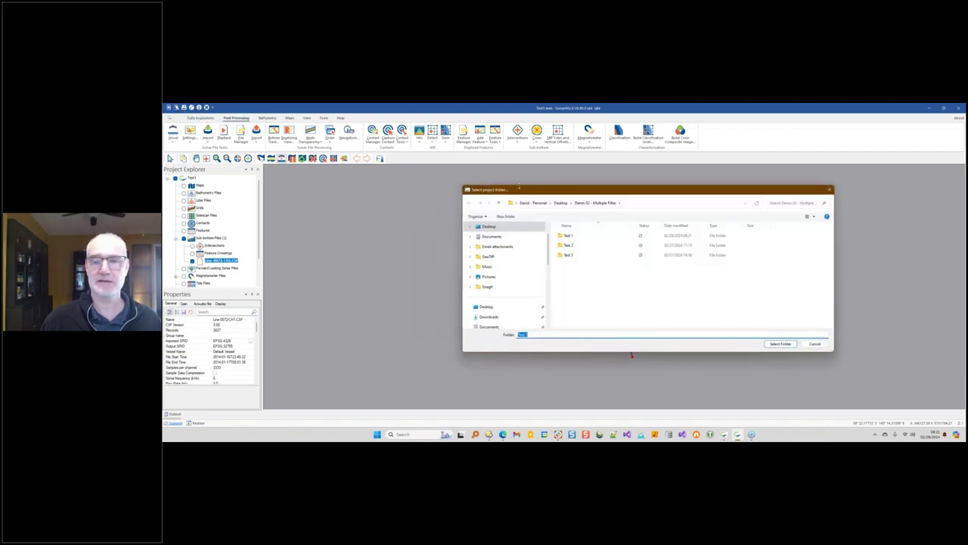
click(578, 247)
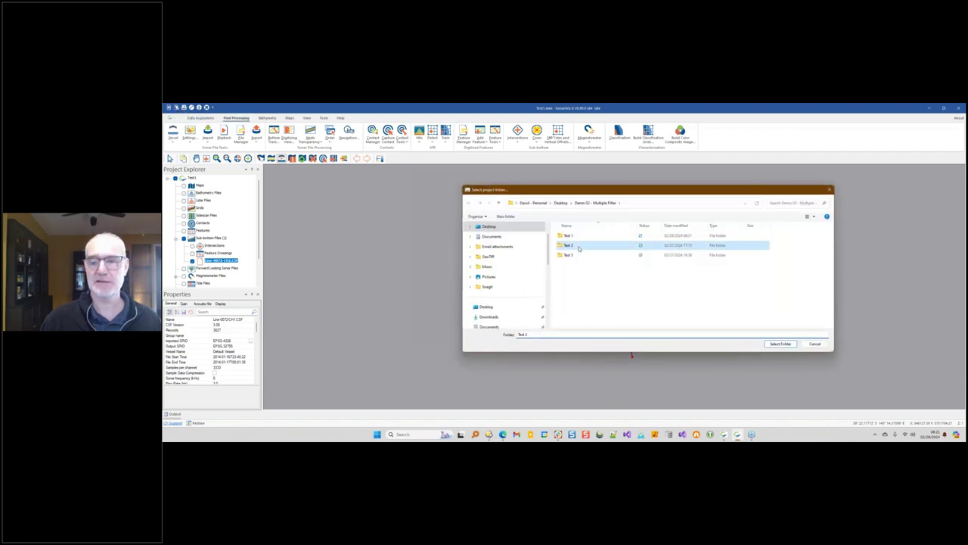
click(779, 344)
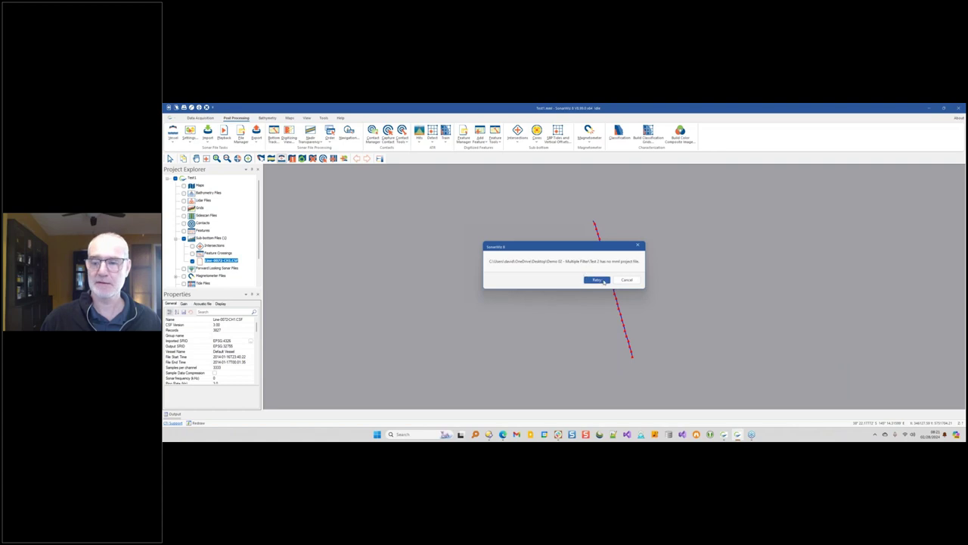
click(596, 280)
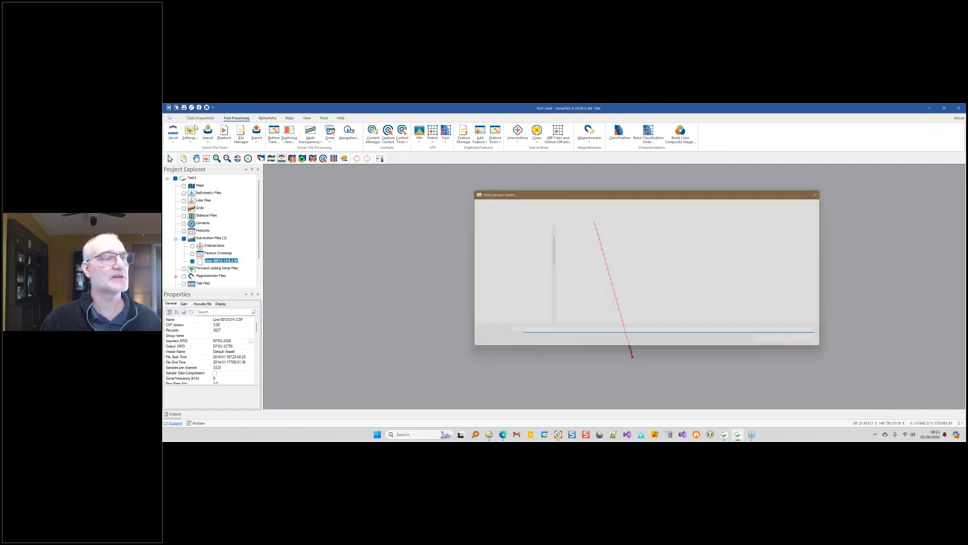
click(569, 255)
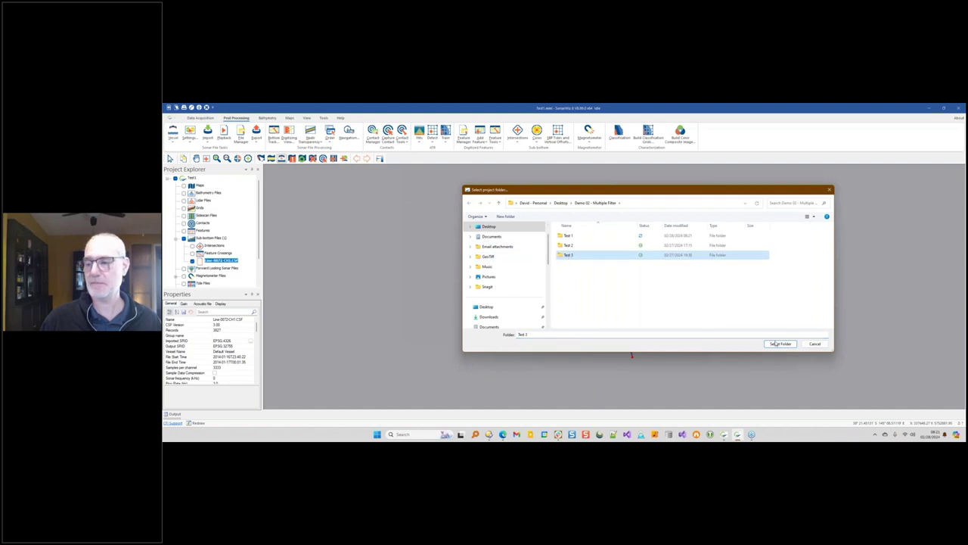
Step: Open Test 2 > Multiples001 as the project and expand its sub-bottom files list
double_click(562, 244)
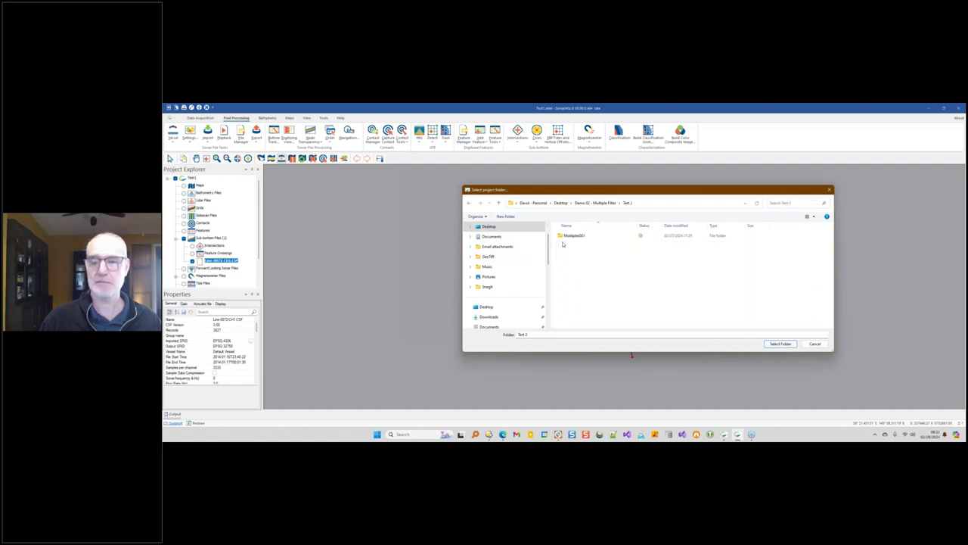
click(565, 236)
double_click(566, 236)
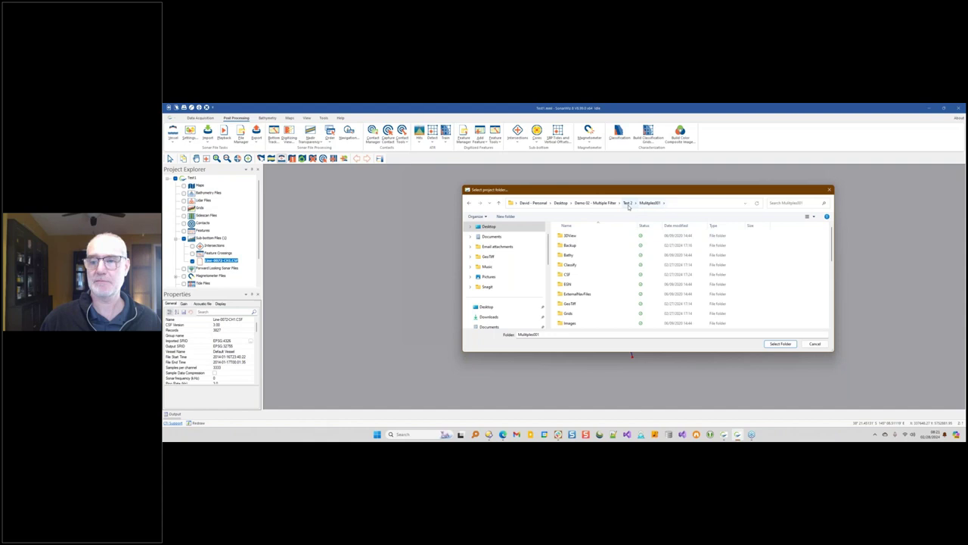
click(627, 203)
click(590, 235)
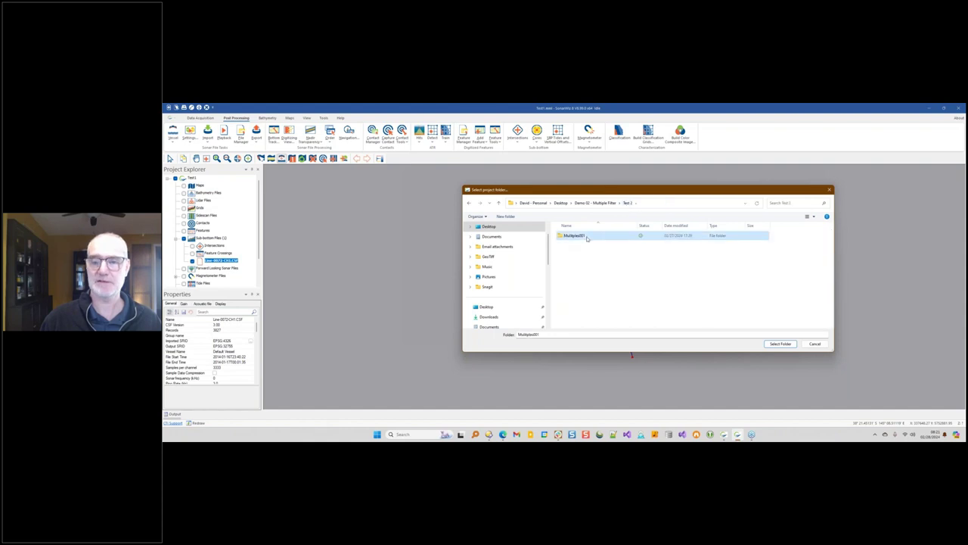
click(780, 343)
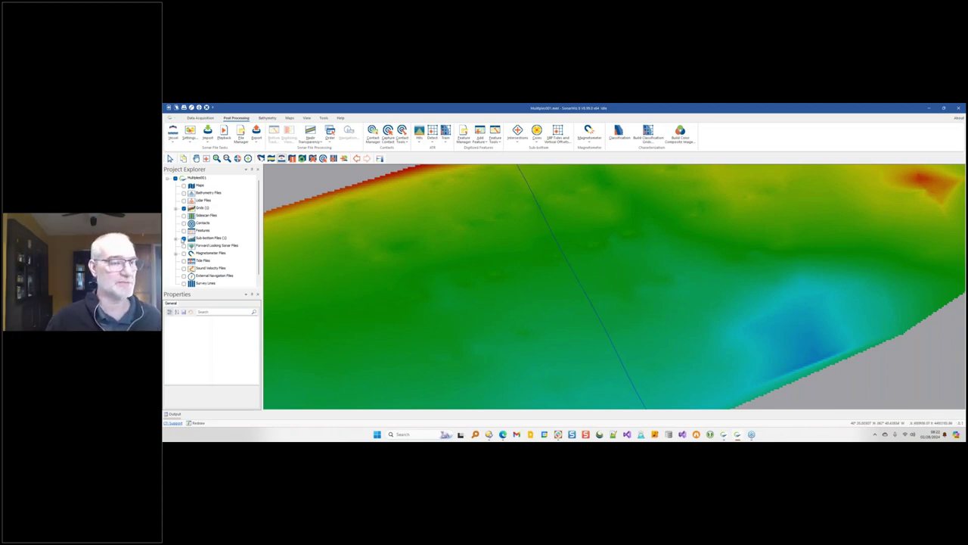
click(175, 241)
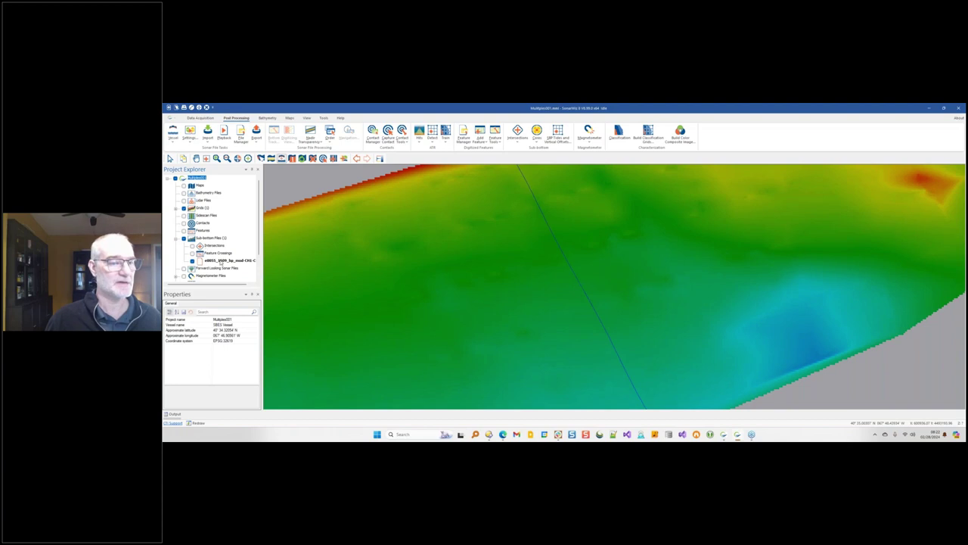
Step: Open the e0055 sub-bottom file and zoom and scroll to view its layered reflectors
double_click(220, 261)
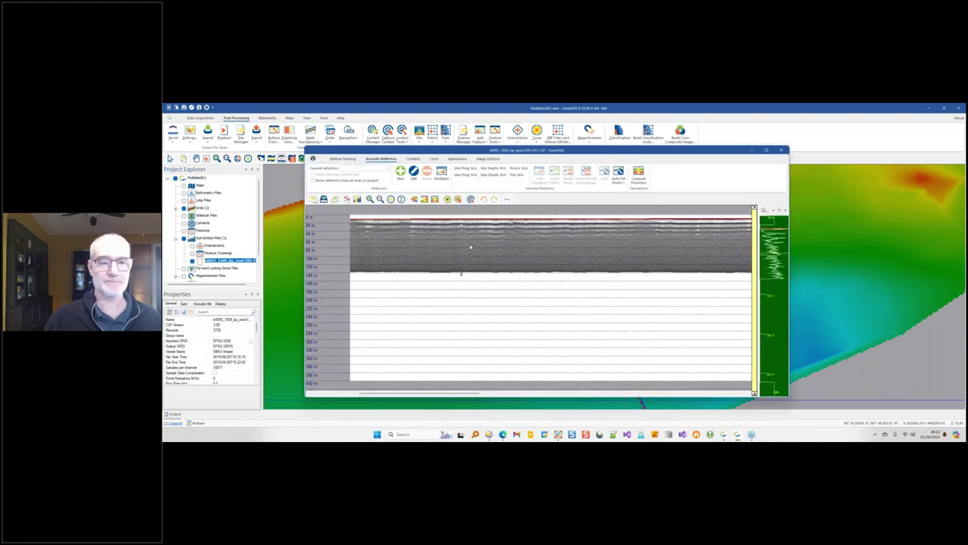
scroll(477, 248, up, 4)
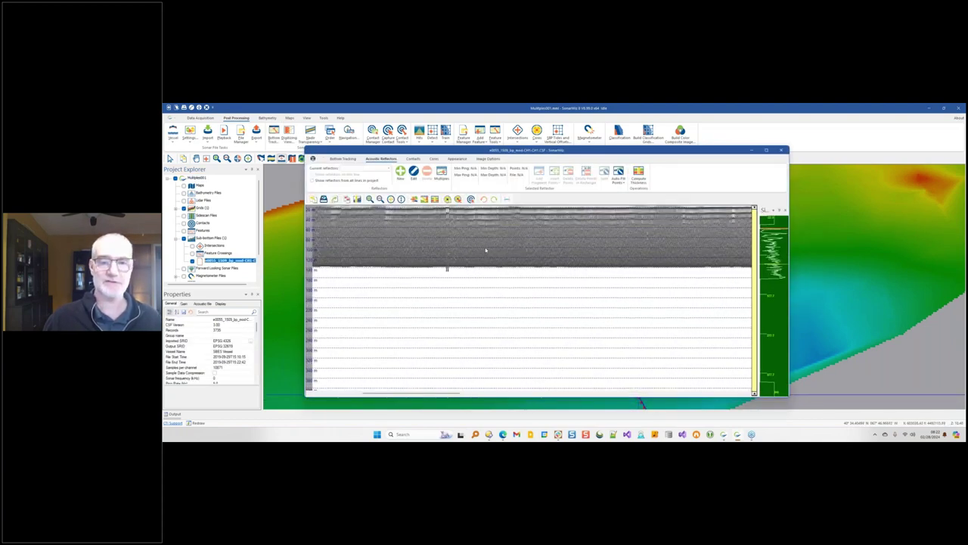
scroll(485, 248, up, 2)
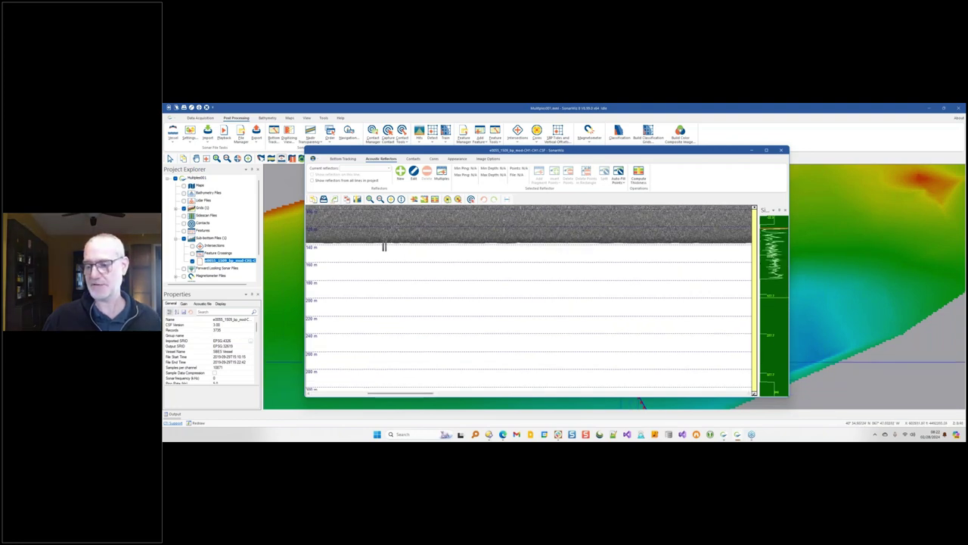
scroll(485, 248, up, 1)
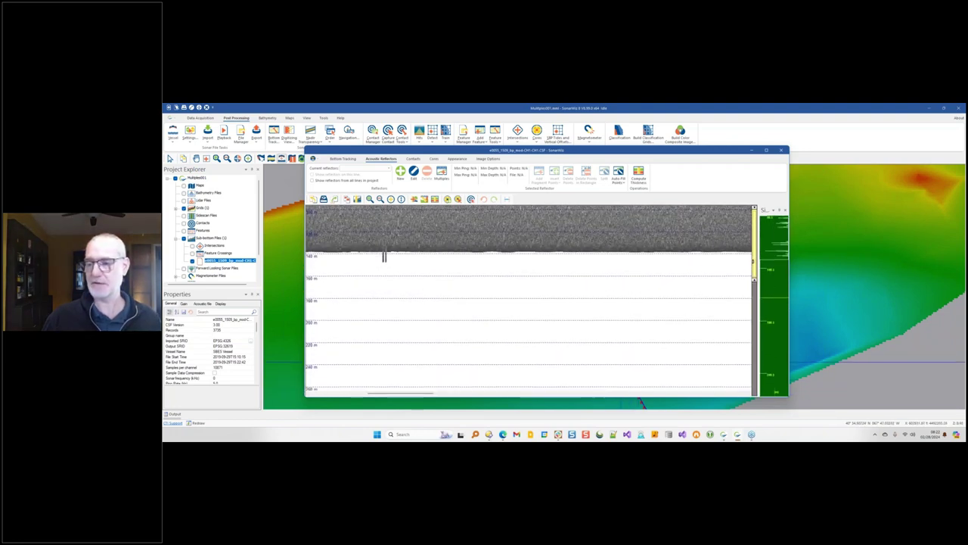
drag(754, 264, 749, 212)
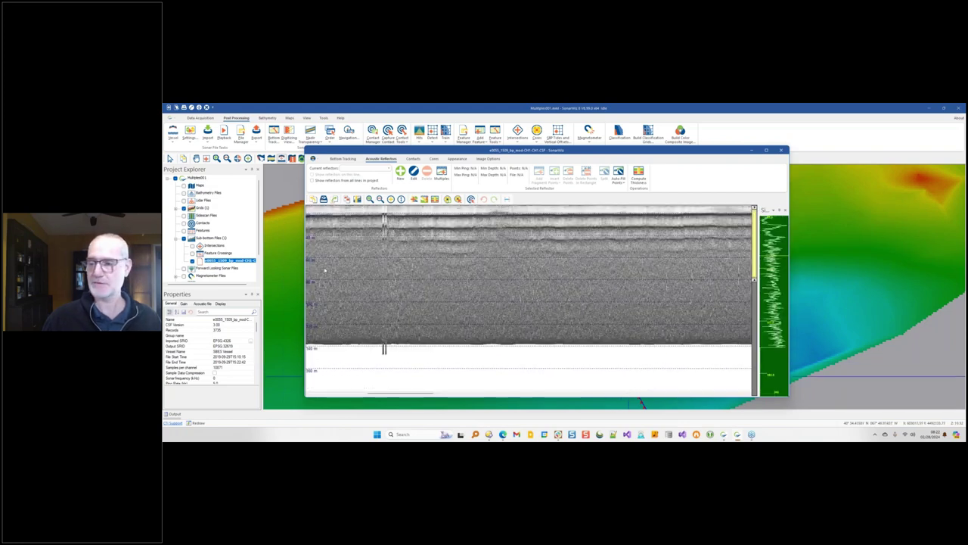
scroll(743, 284, down, 5)
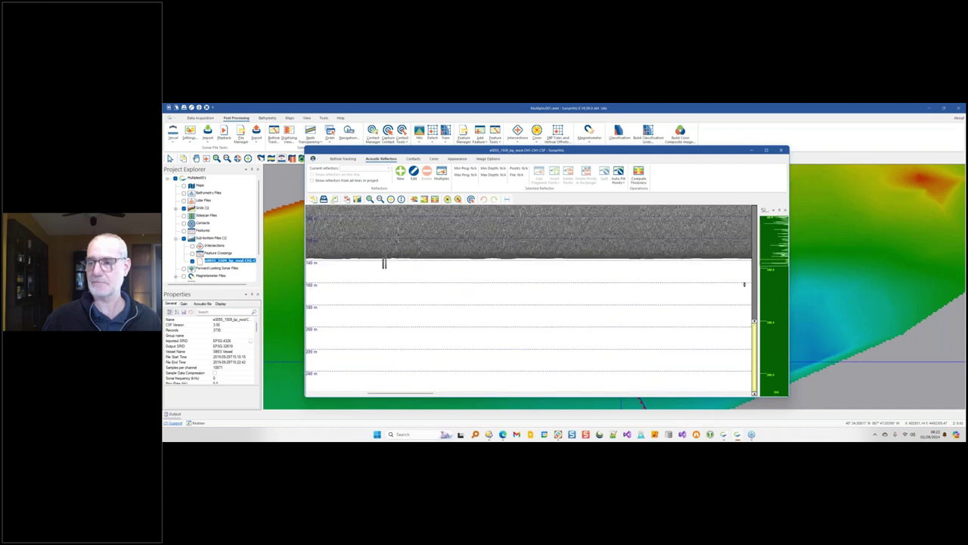
scroll(744, 284, up, 5)
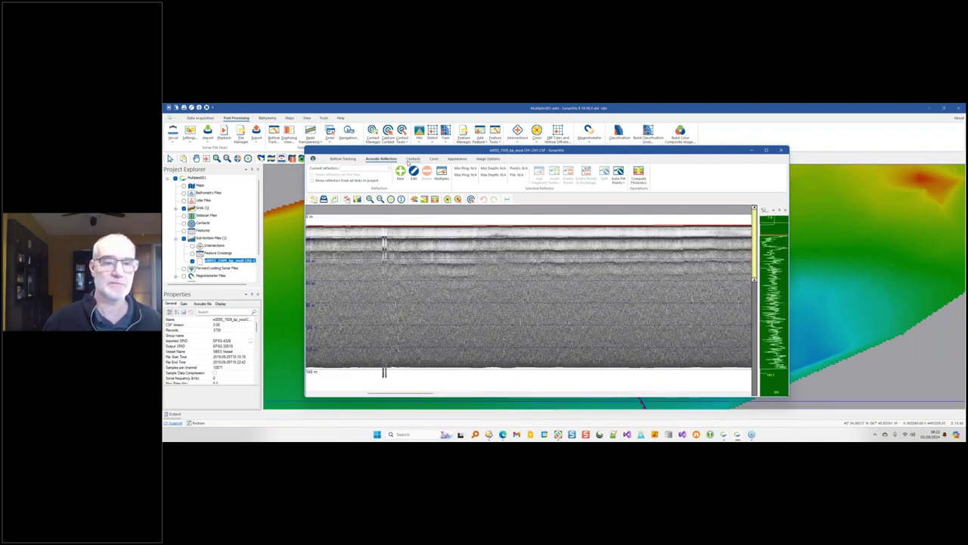
Step: Preview the tracked multiples on another ping, then close the multiple-reflector tracking setup
click(441, 171)
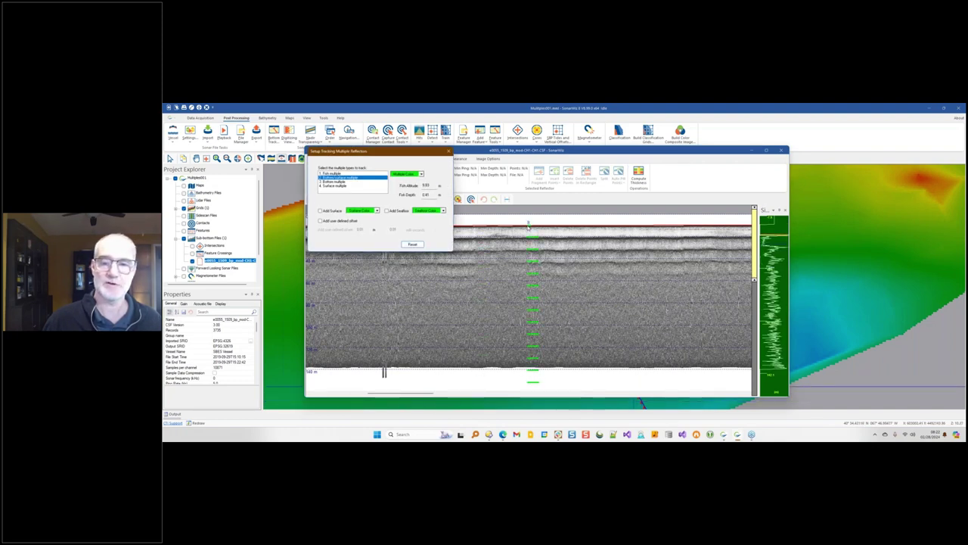
click(528, 225)
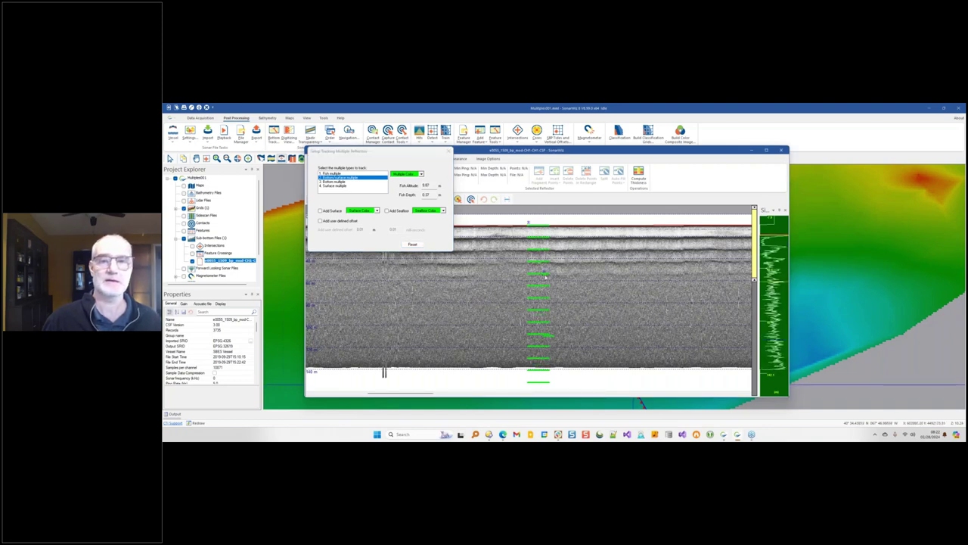
click(448, 151)
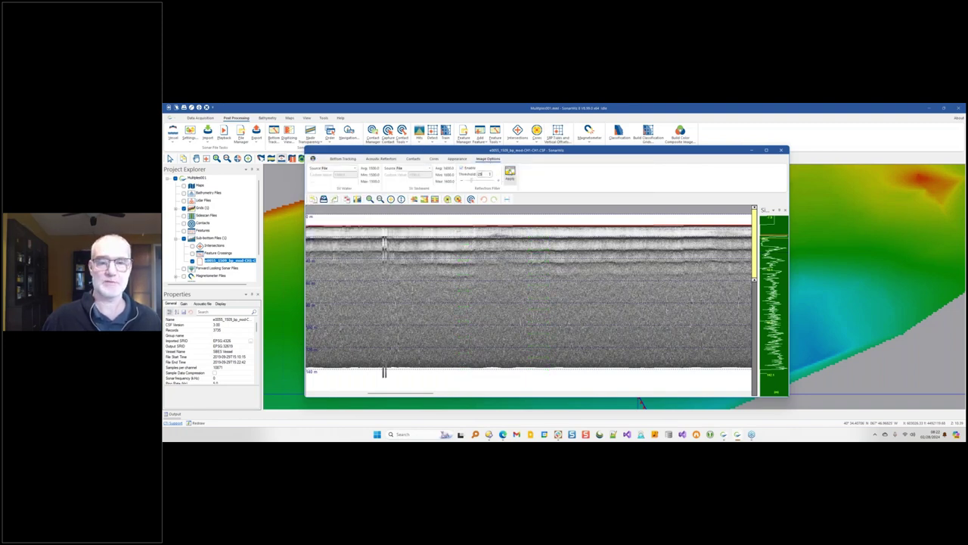
Step: Apply the reflection filter to the e0055 profile and inspect the result at depth
click(510, 173)
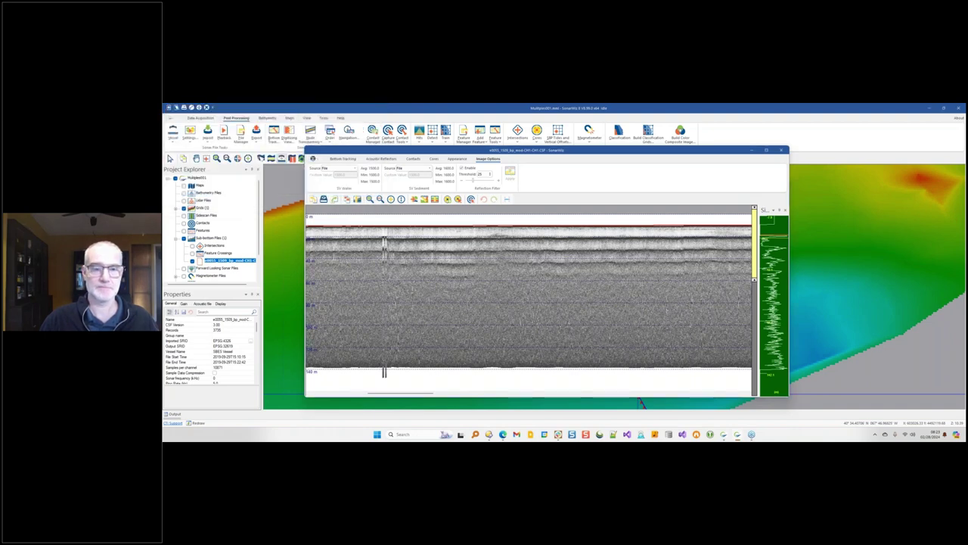
scroll(460, 231, down, 3)
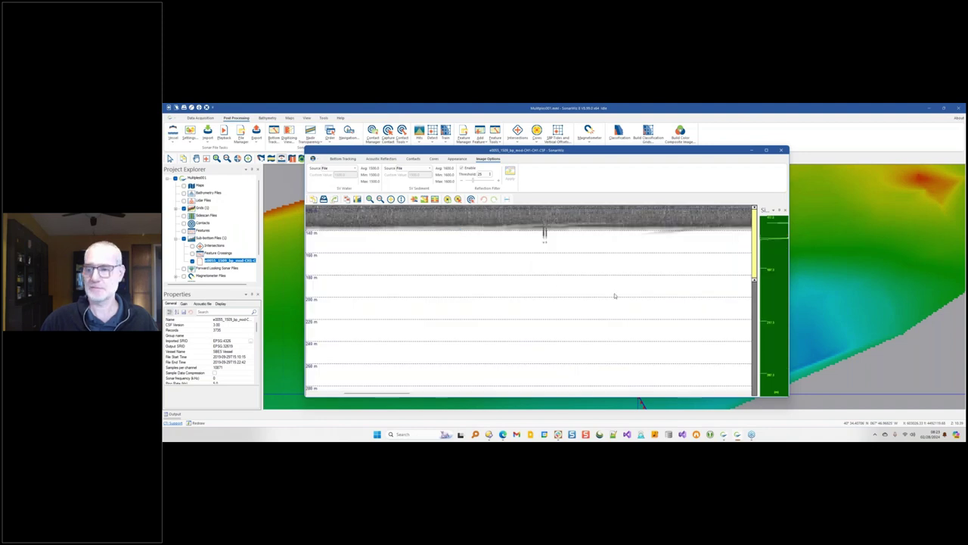
scroll(747, 258, down, 5)
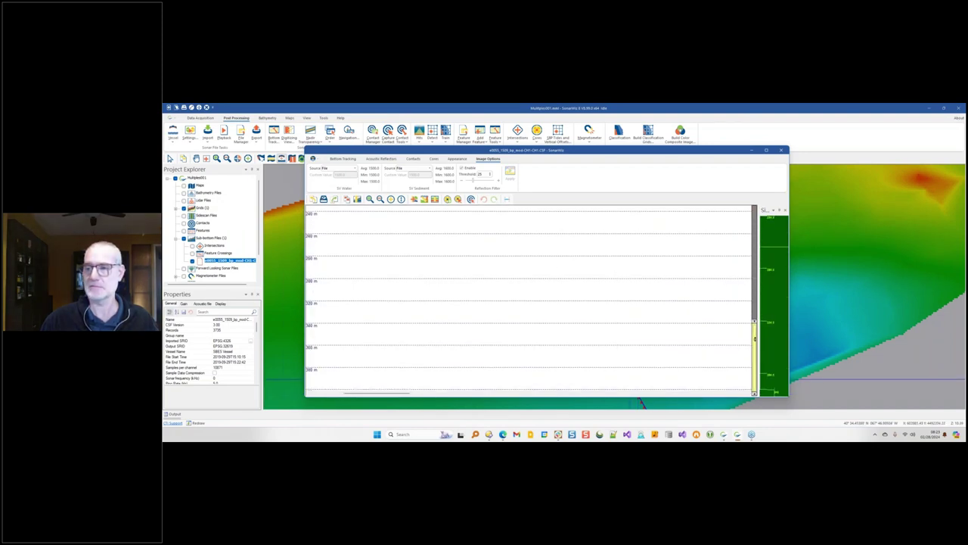
scroll(545, 298, up, 5)
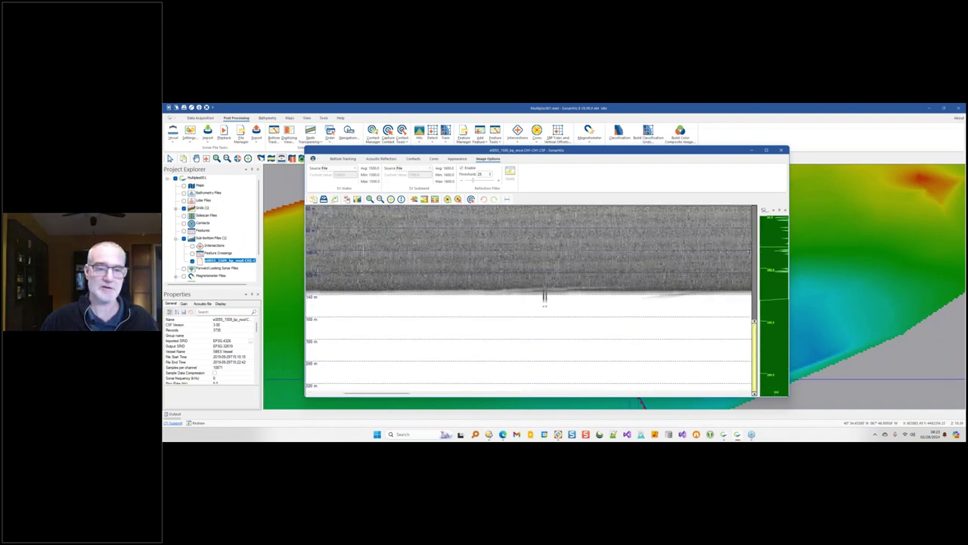
scroll(710, 226, up, 5)
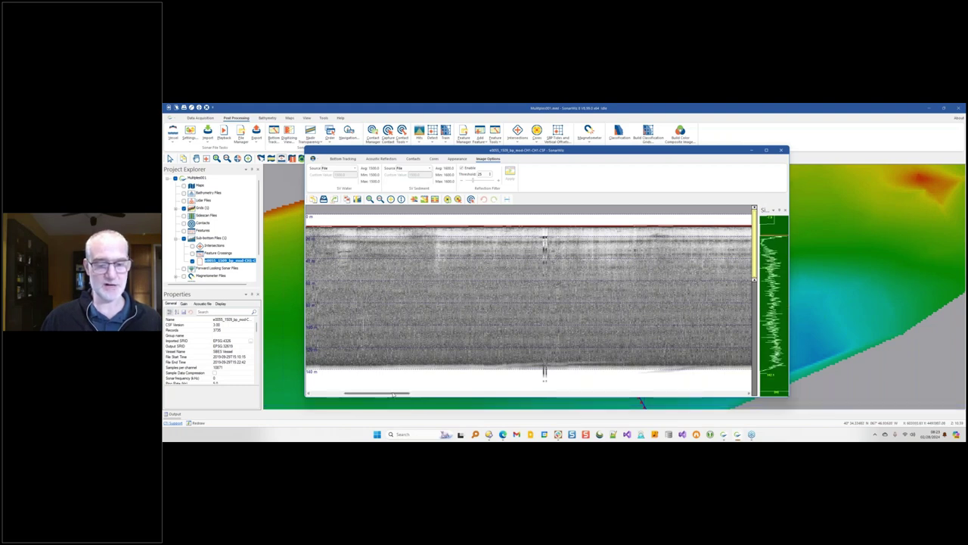
Step: Review the filtered profile further along the line, then reopen the multiple-reflector tracking setup
drag(393, 394, 628, 384)
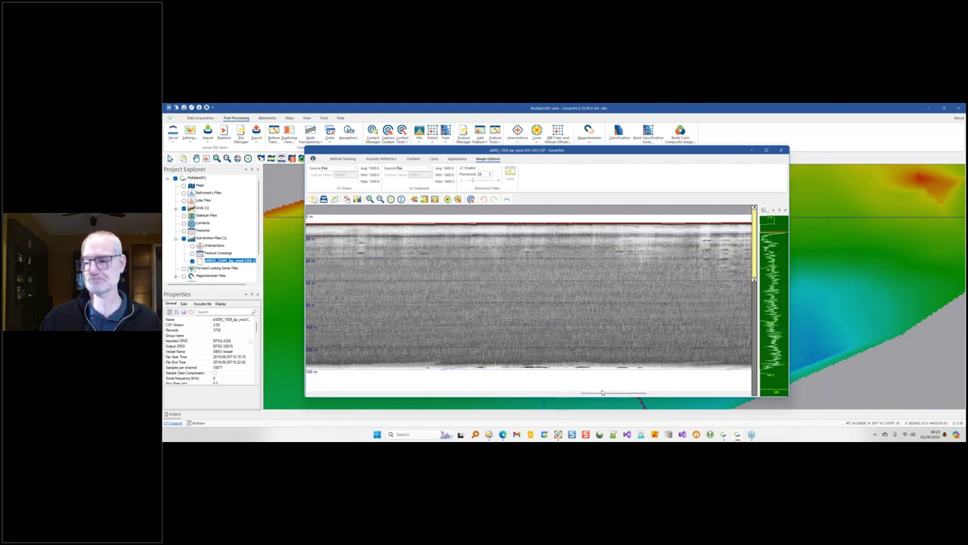
drag(602, 392, 416, 385)
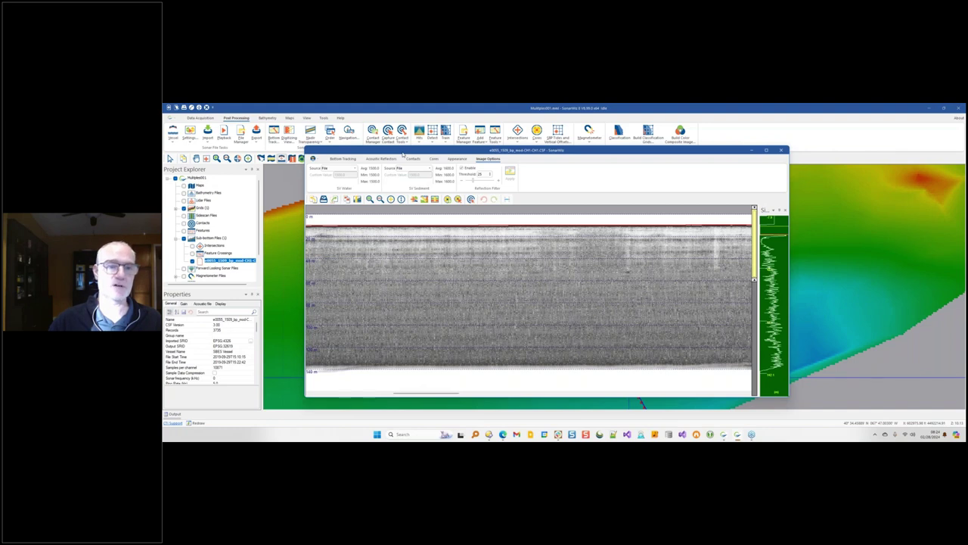
click(381, 158)
click(335, 172)
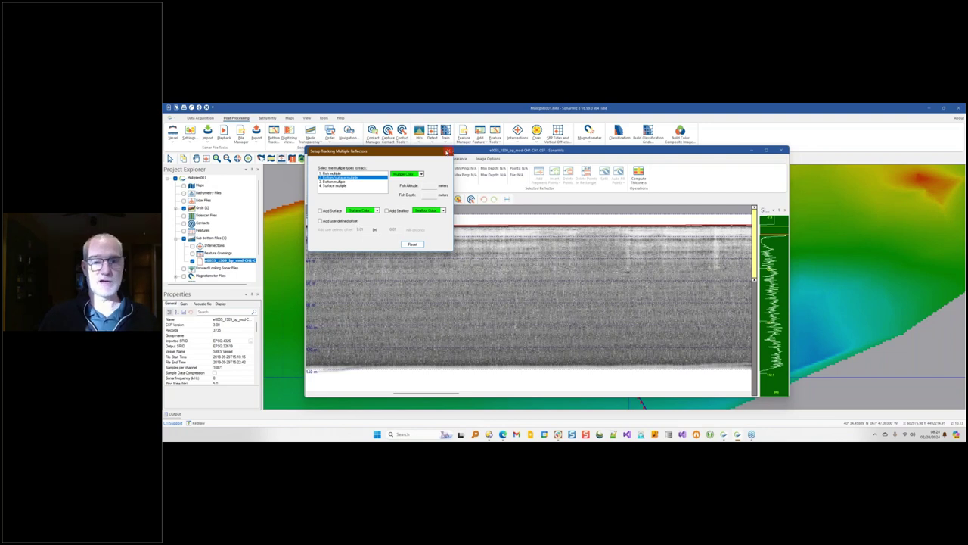
Step: Close the multiple-reflector setup and the sub-bottom profile, leaving the bathymetry map
click(447, 152)
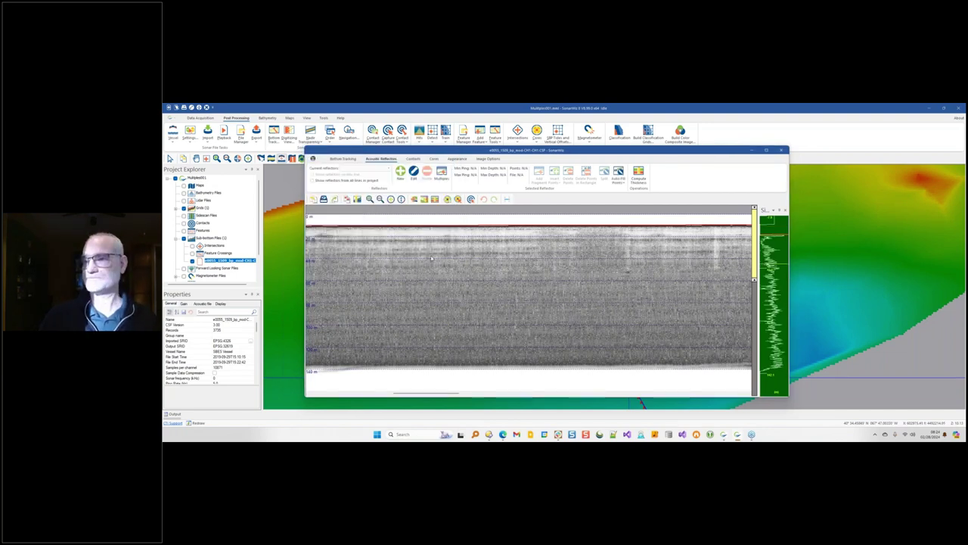
click(781, 149)
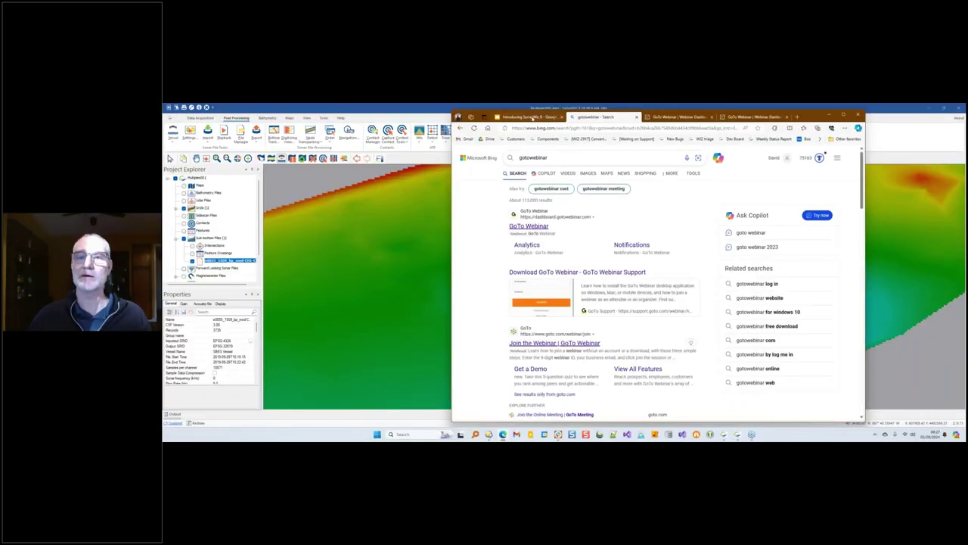
Step: Bring up the Introducing SonarWiz 8 presentation in the browser
click(529, 118)
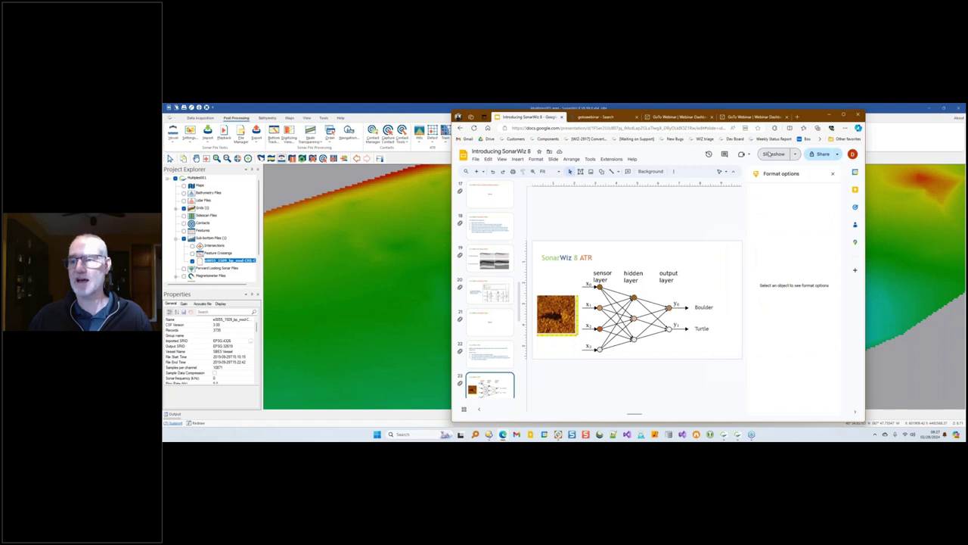
Step: Present the Introducing SonarWiz 8 deck full screen up to the ATR Demo slide
click(773, 153)
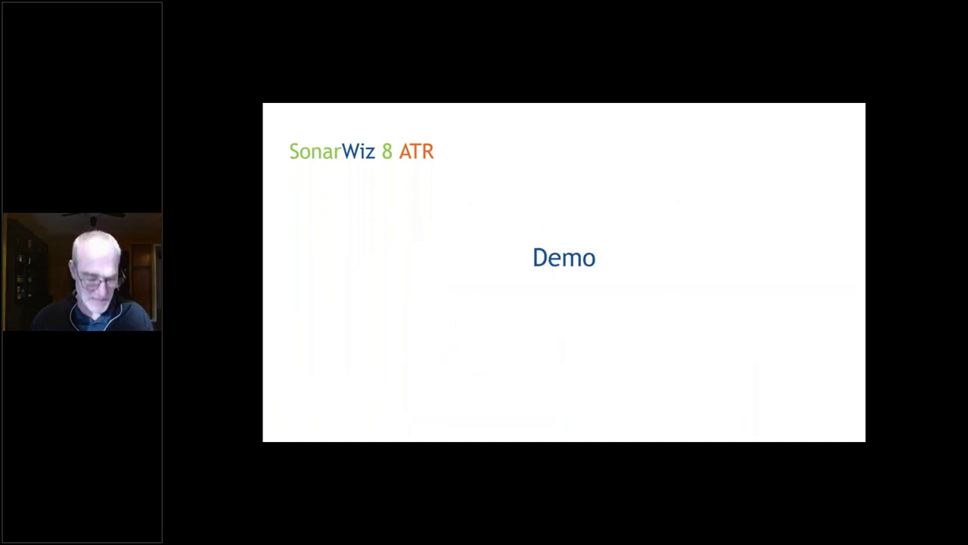
key(alt+Tab)
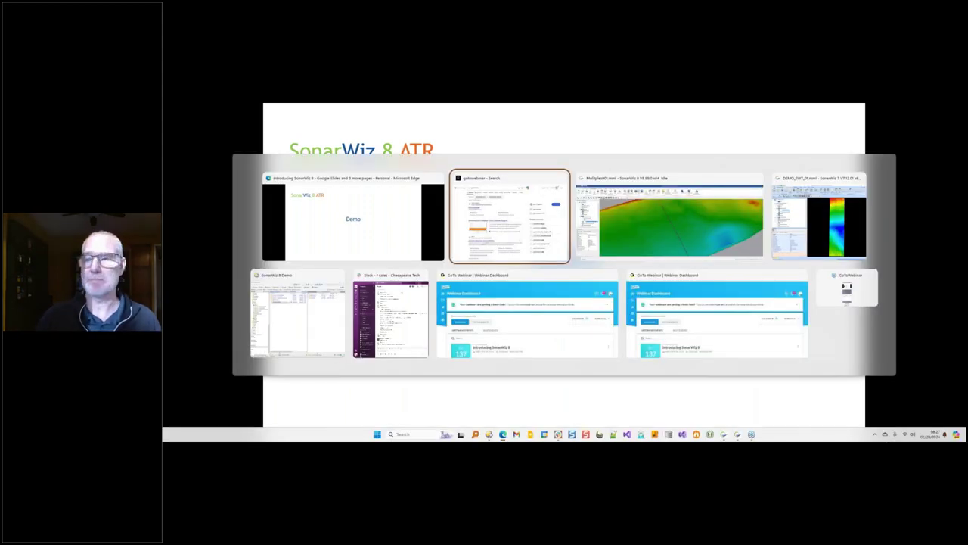
Step: Back in SonarWiz, open Desktop > Demo 04 - ATR > ATR 01 as the project
key(alt+Tab)
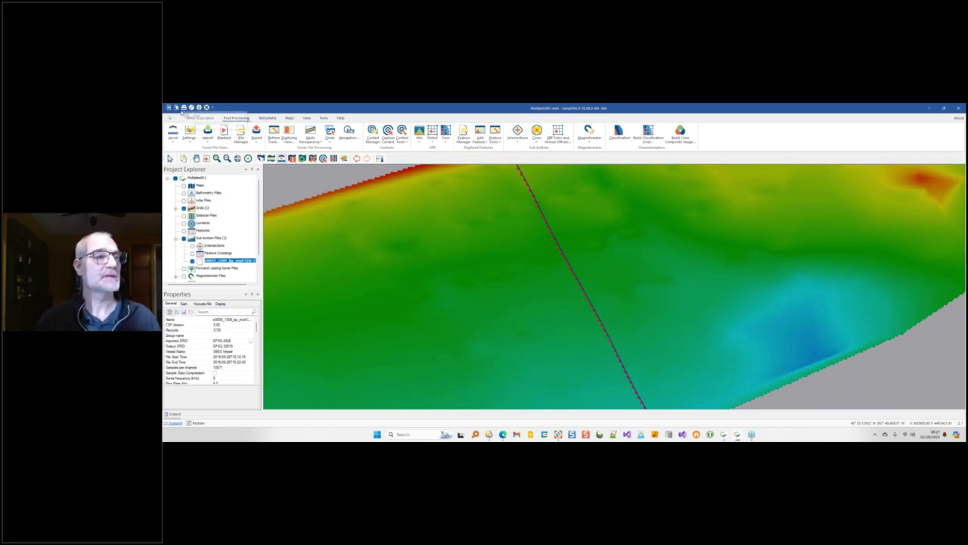
click(184, 109)
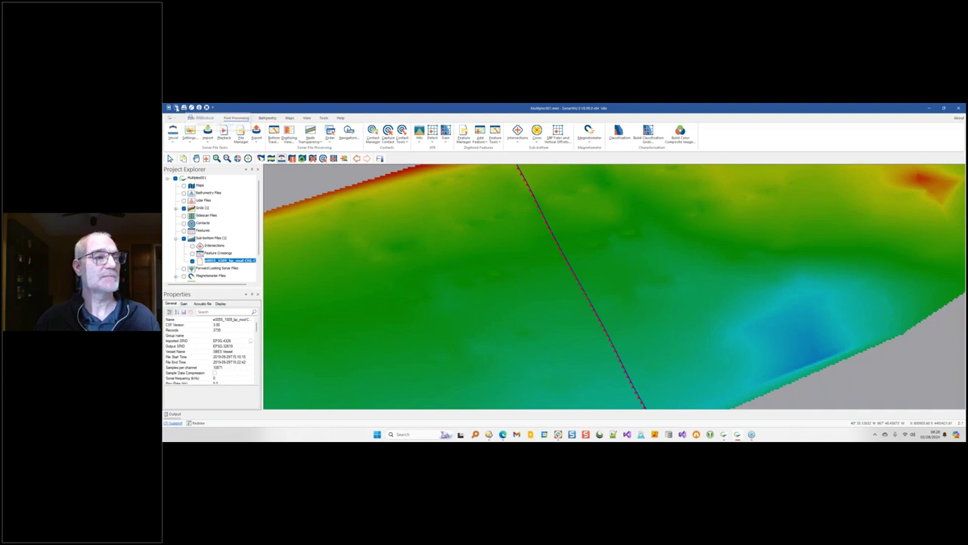
click(561, 202)
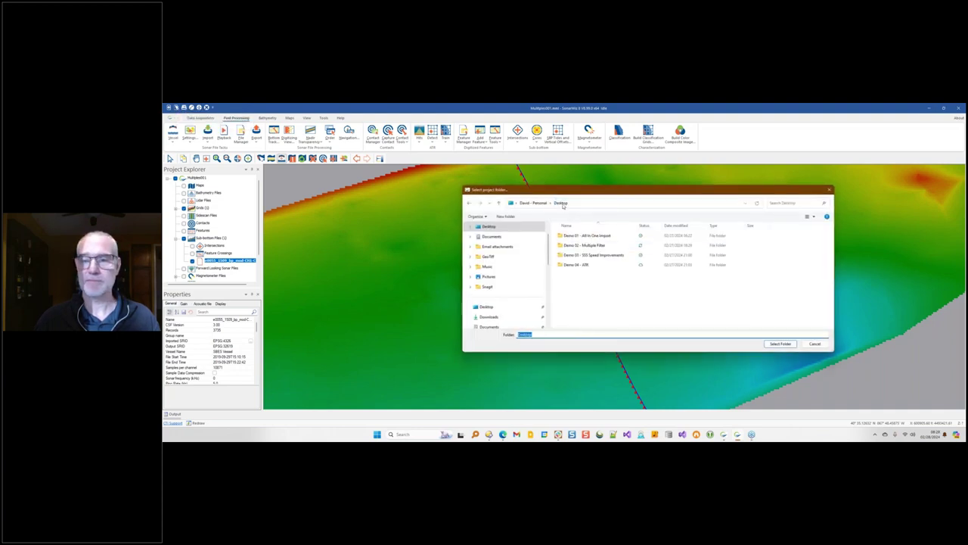
double_click(583, 264)
double_click(569, 236)
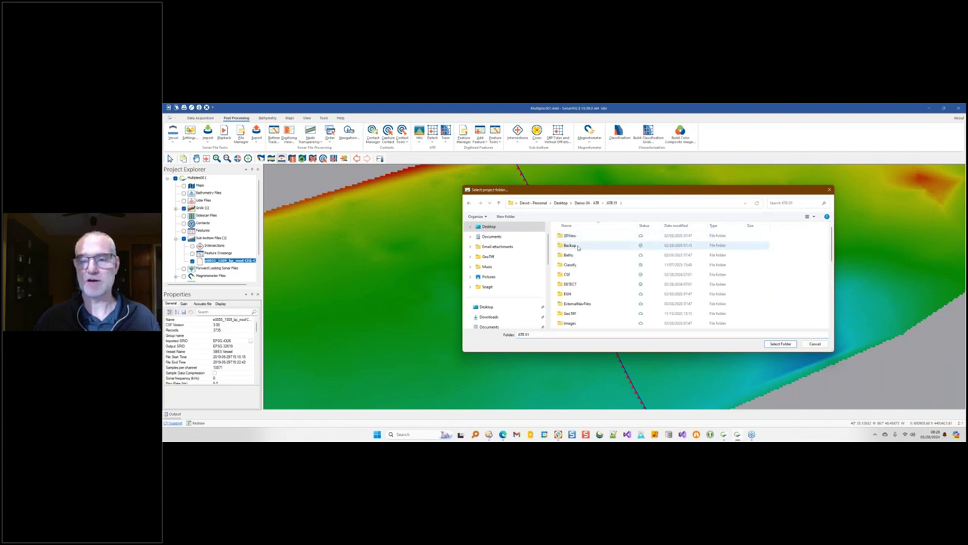
click(585, 203)
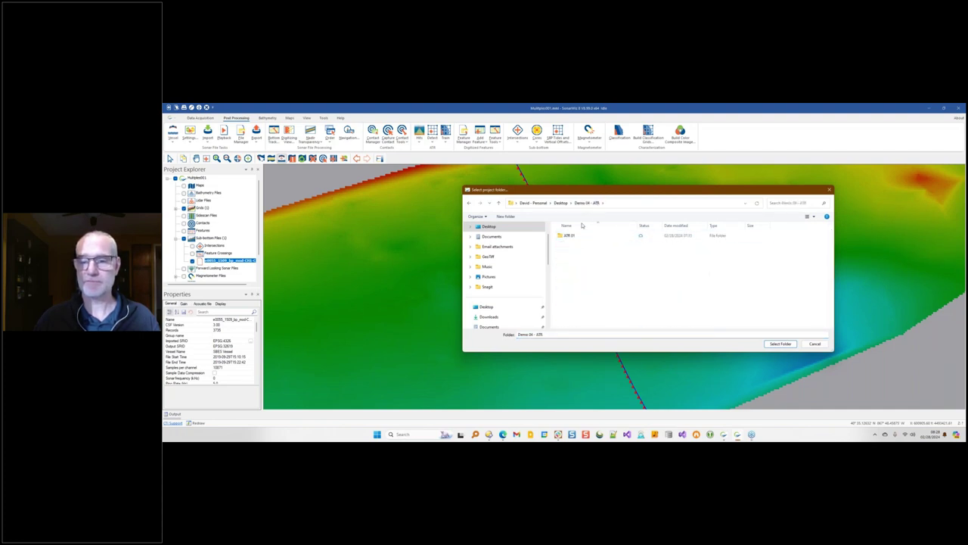
click(581, 237)
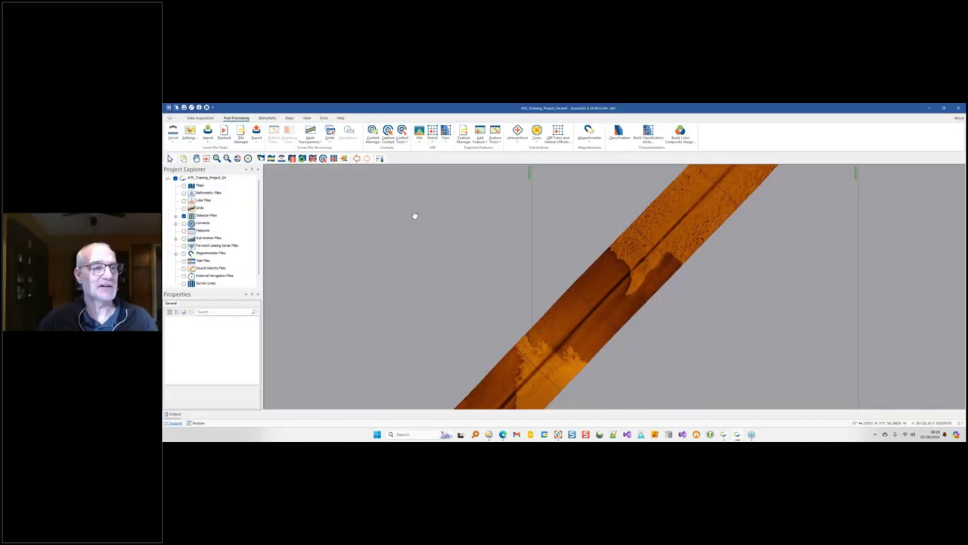
scroll(592, 324, down, 3)
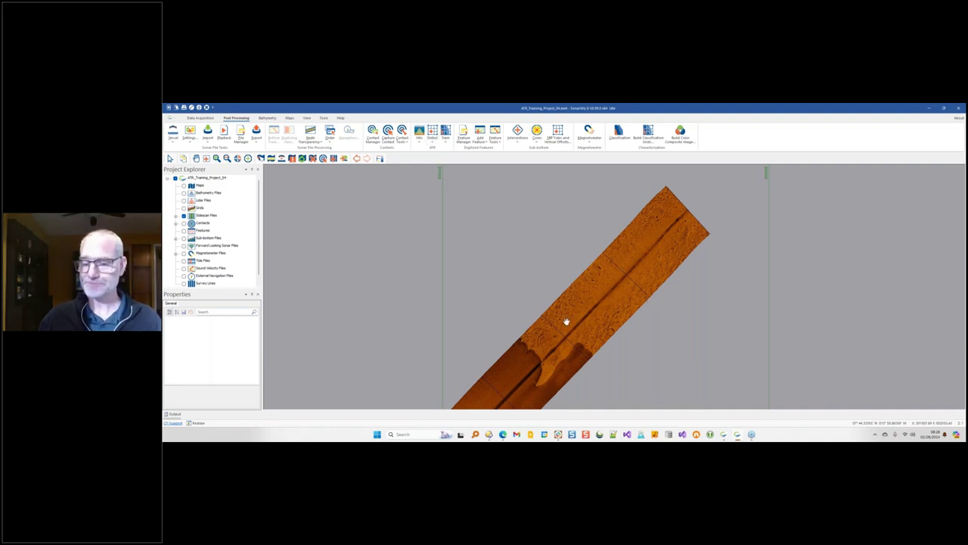
drag(546, 337, 566, 323)
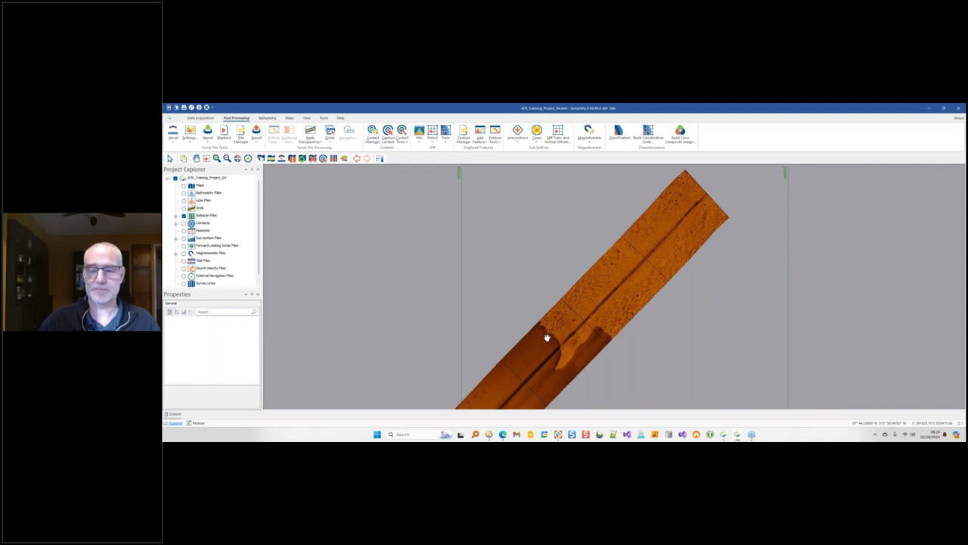
drag(546, 337, 523, 328)
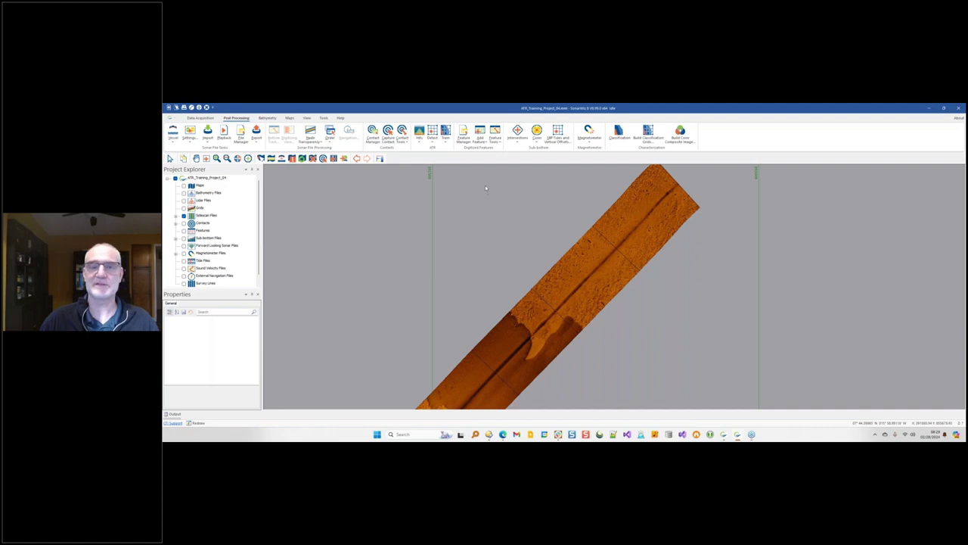
Step: Set the ATR detection model to Boulders 1
click(433, 141)
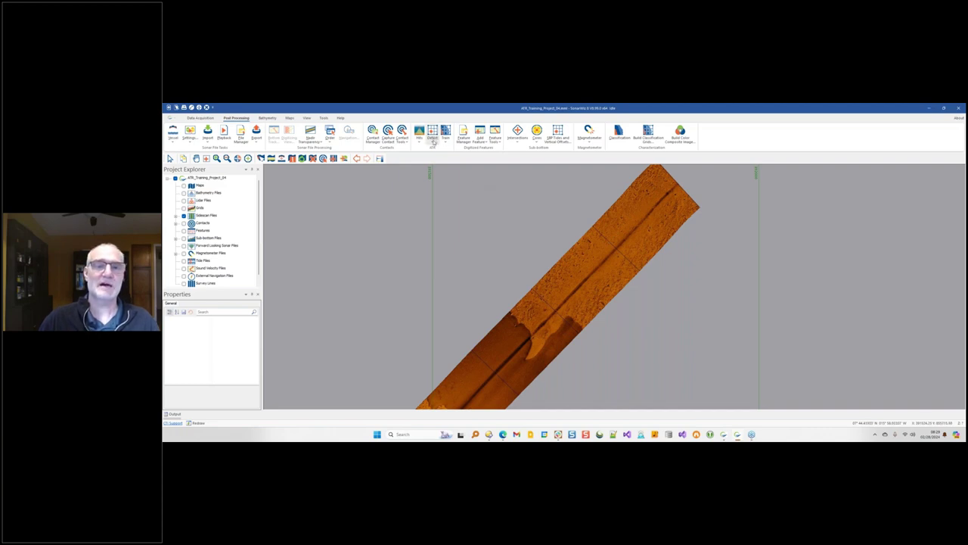
click(486, 150)
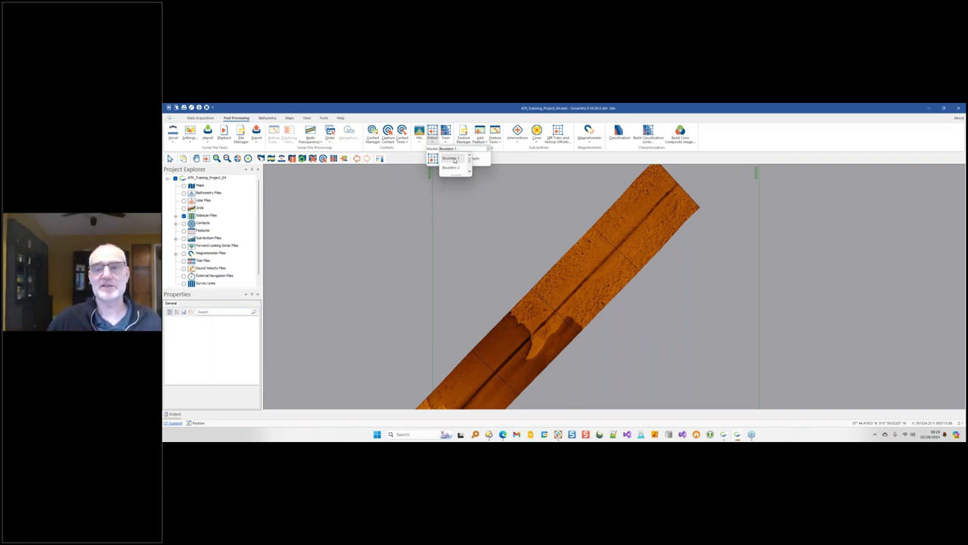
click(454, 160)
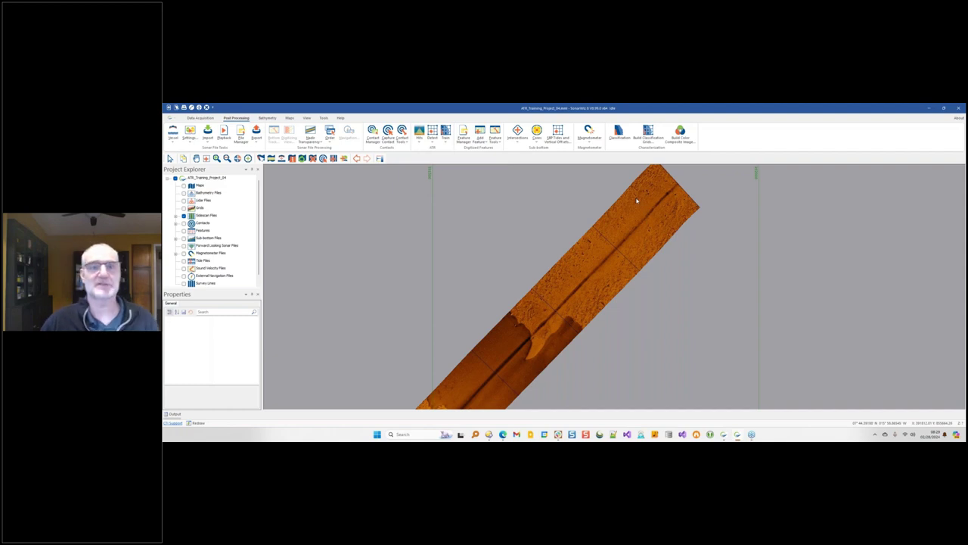
Step: Run ATR Detect Image on Demo_1-CH12.CSF with an adjusted end row
click(432, 133)
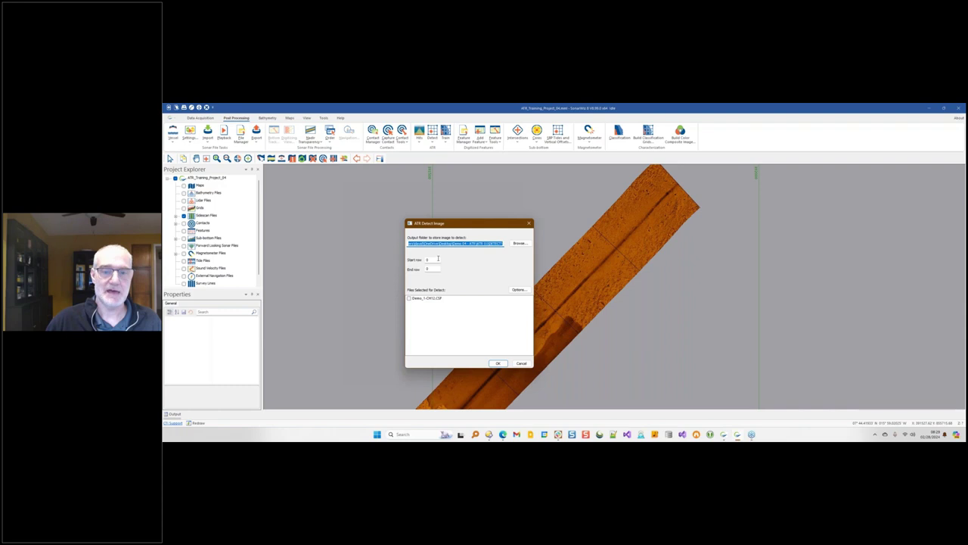
double_click(431, 269)
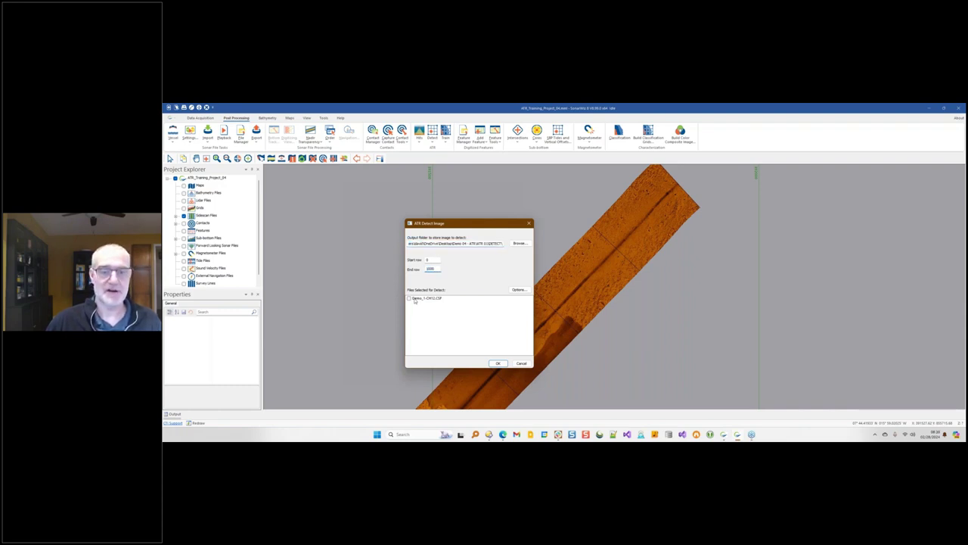
click(422, 299)
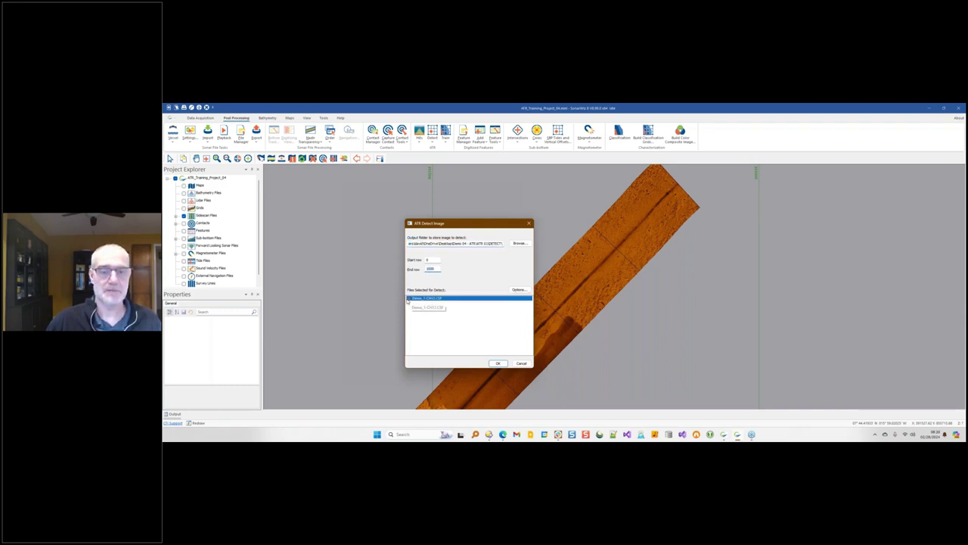
click(498, 363)
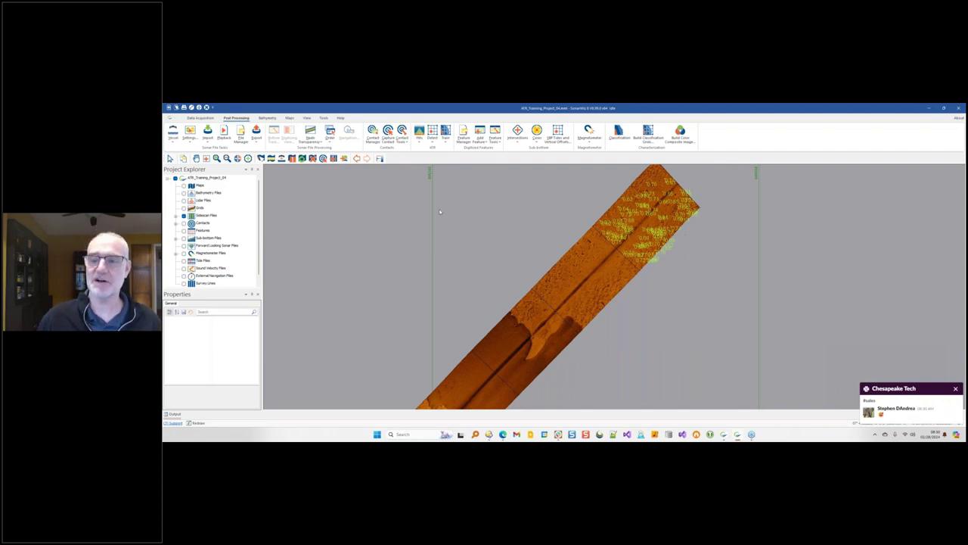
Step: Zoom closely into the detected boulders on the mosaic and select one detection
drag(600, 187, 711, 256)
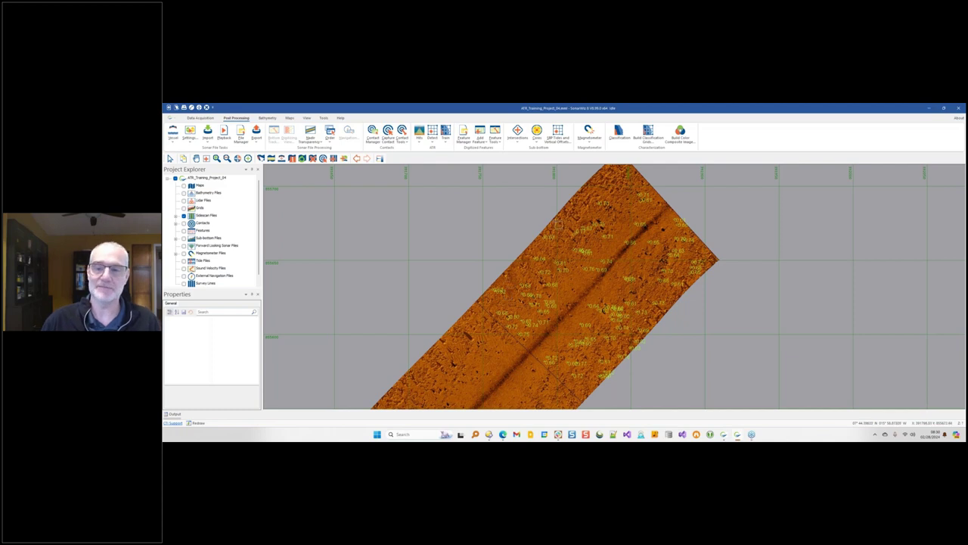
scroll(612, 252, up, 3)
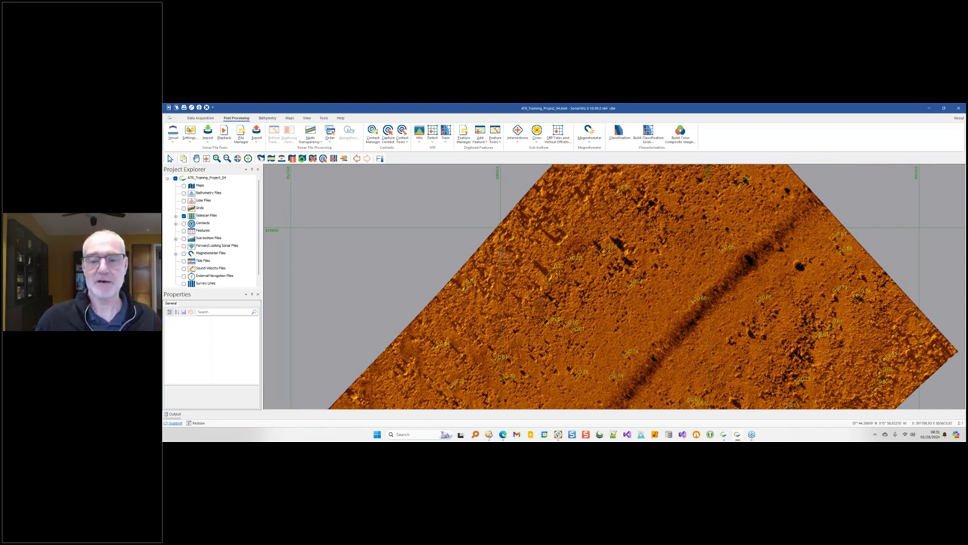
click(607, 256)
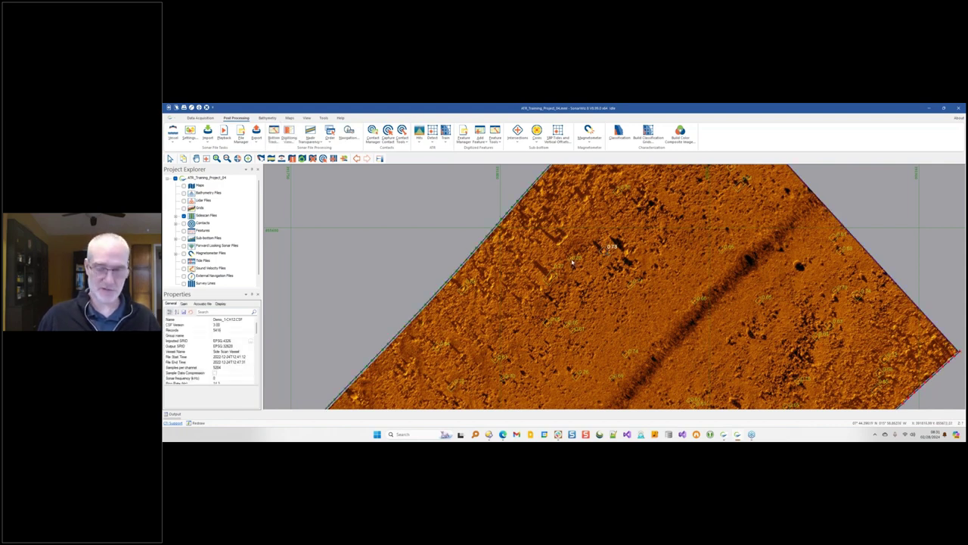
Step: Convert two picked boulder detections into Contact0000 and Contact0001, then open Contact0000 from Contacts
click(573, 261)
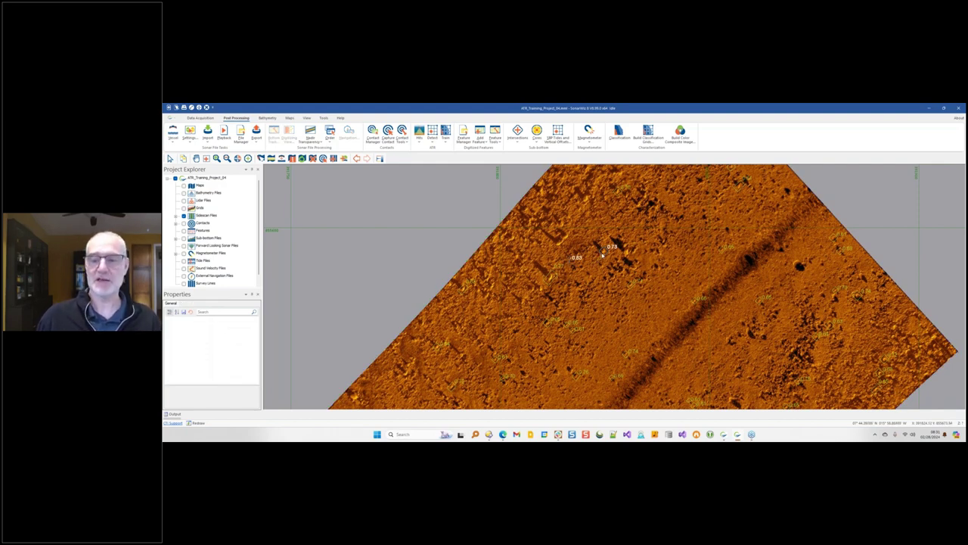
right_click(605, 255)
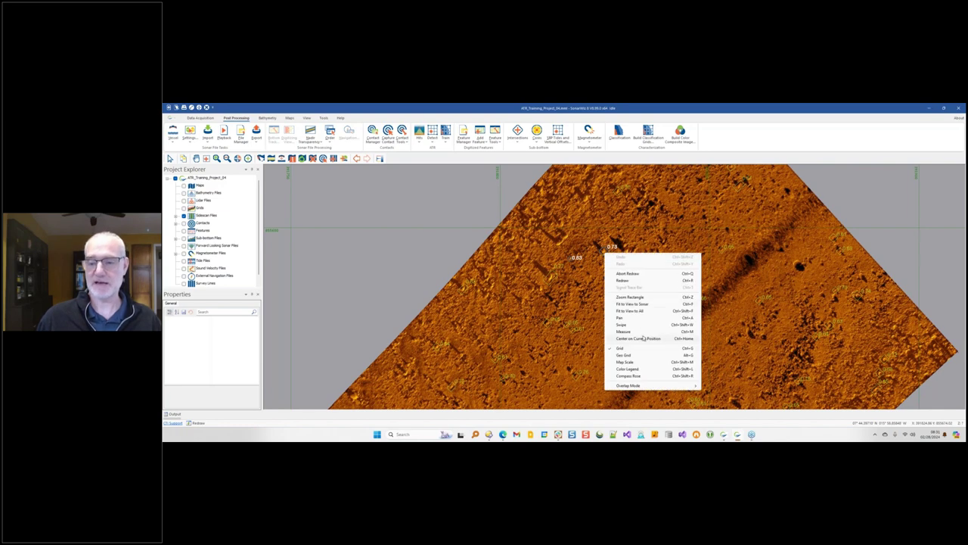
click(602, 252)
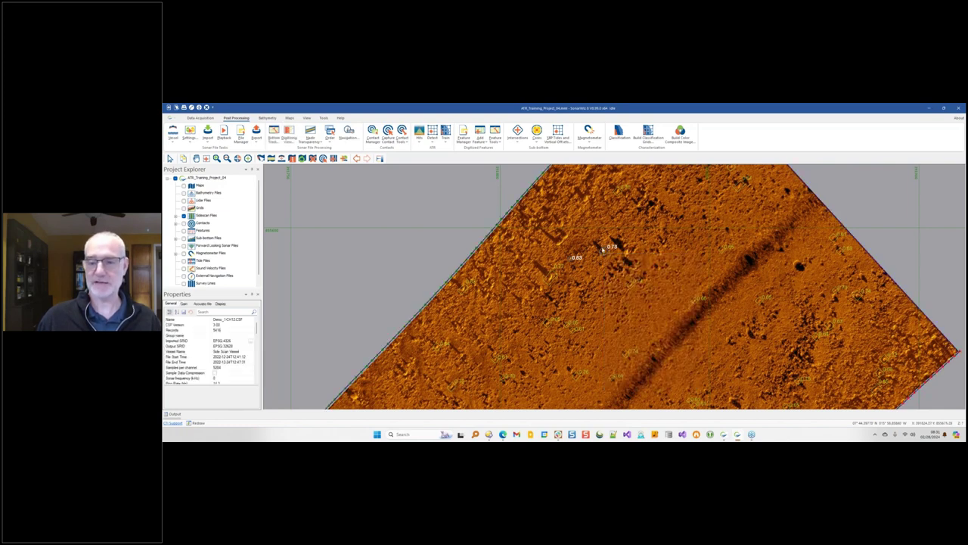
right_click(603, 250)
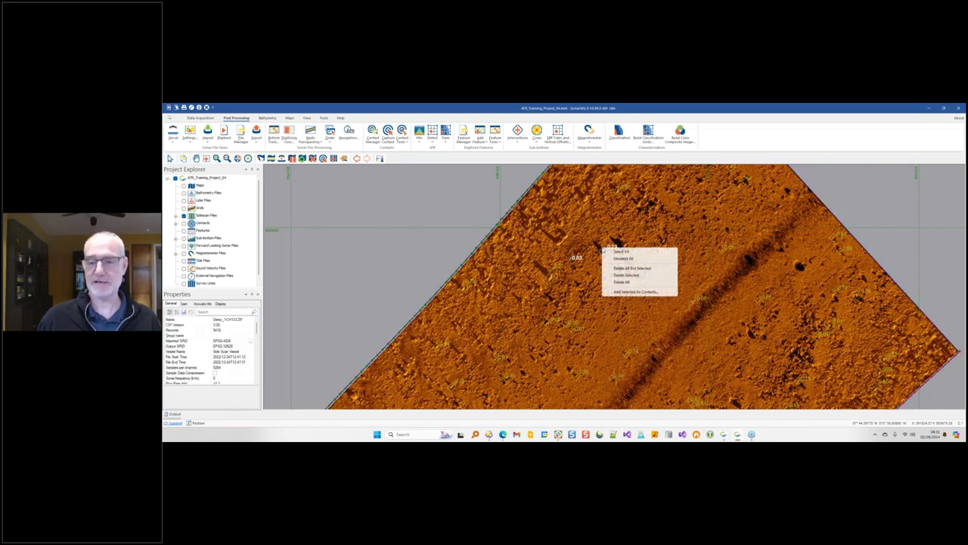
click(620, 292)
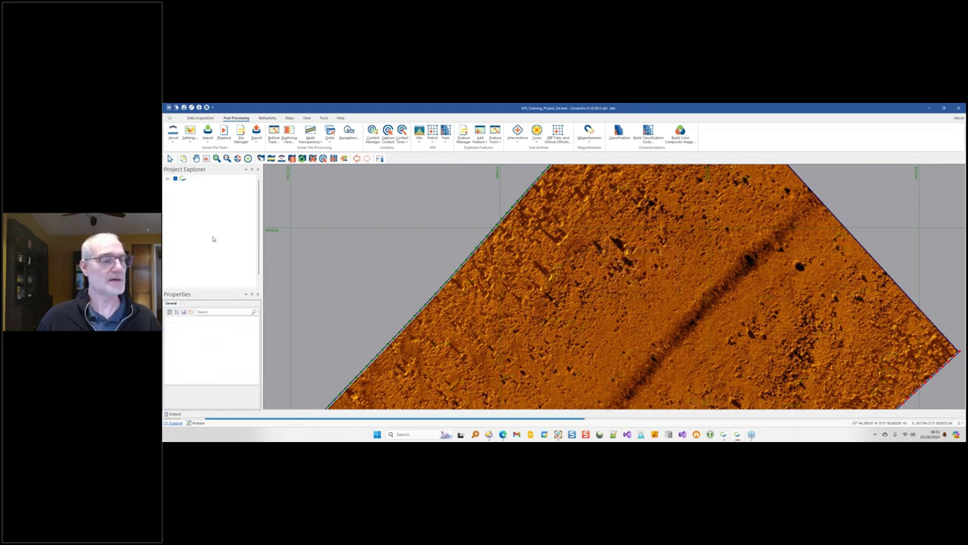
click(176, 224)
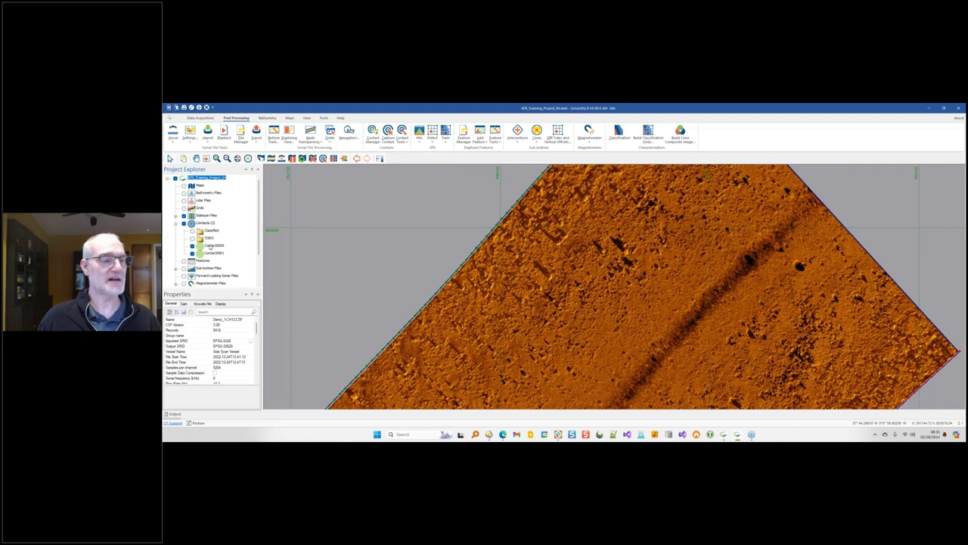
click(211, 246)
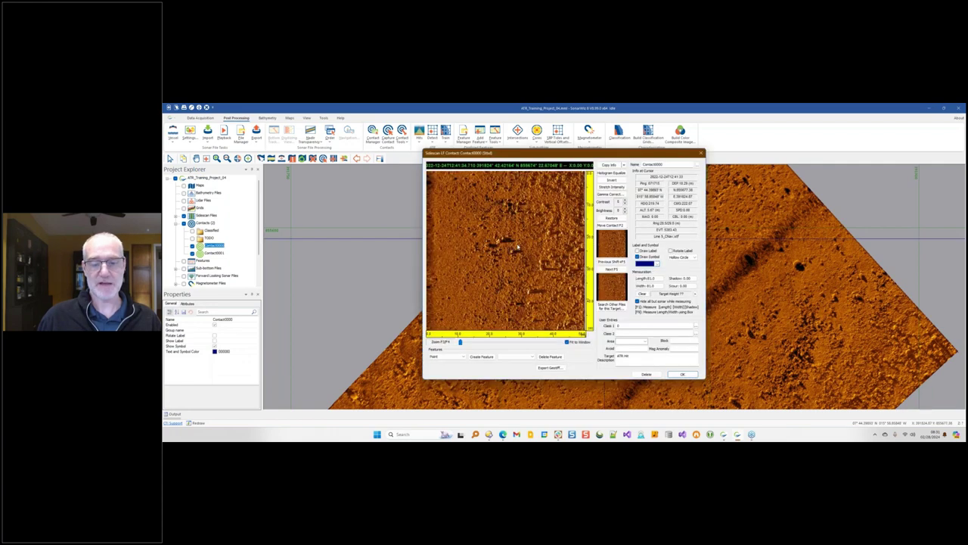
drag(460, 342, 465, 342)
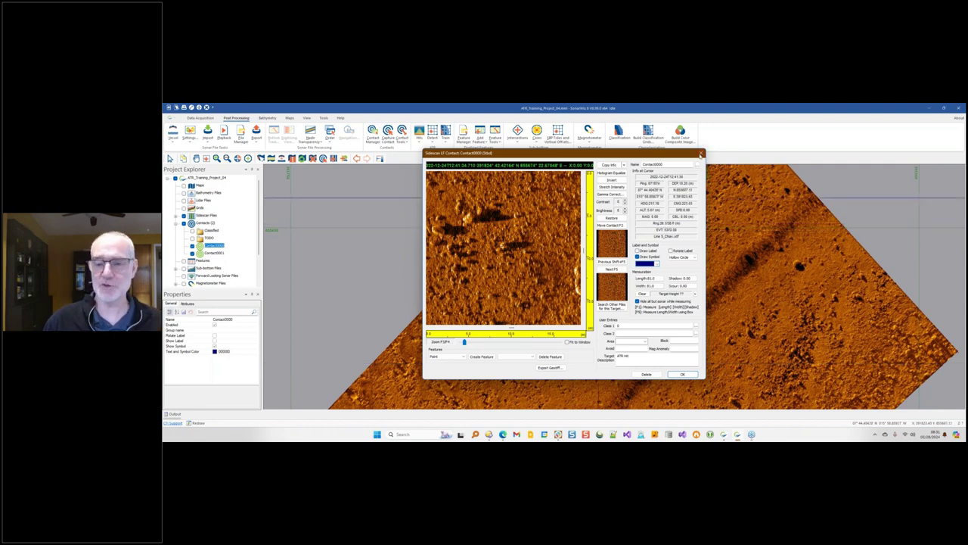
click(700, 154)
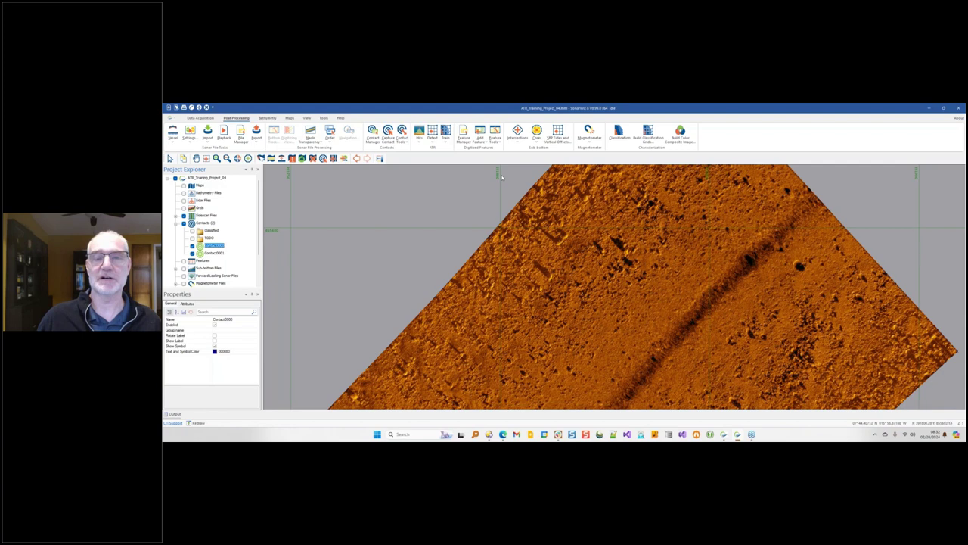
Step: Check the Detect model and both contacts' properties, then snap SonarWiz 8 to the right half
click(433, 144)
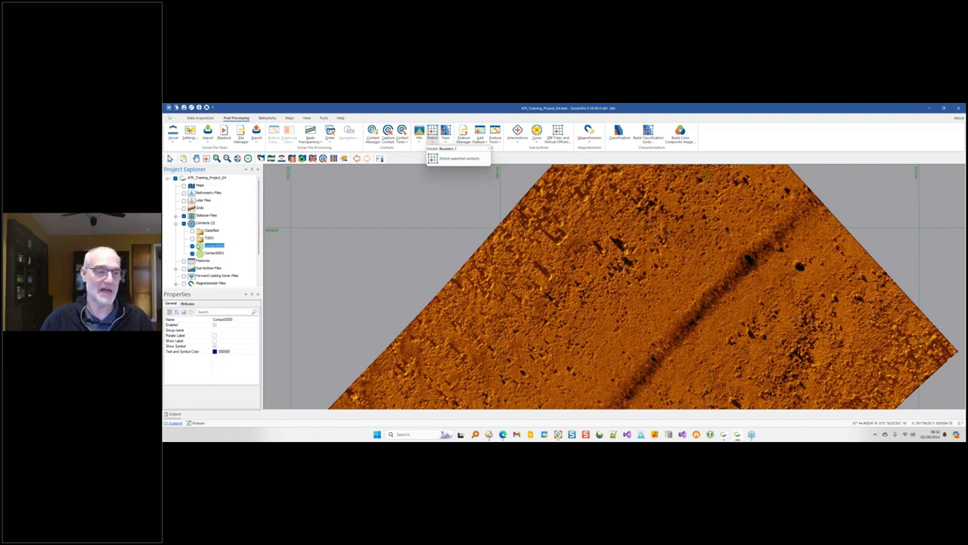
click(215, 252)
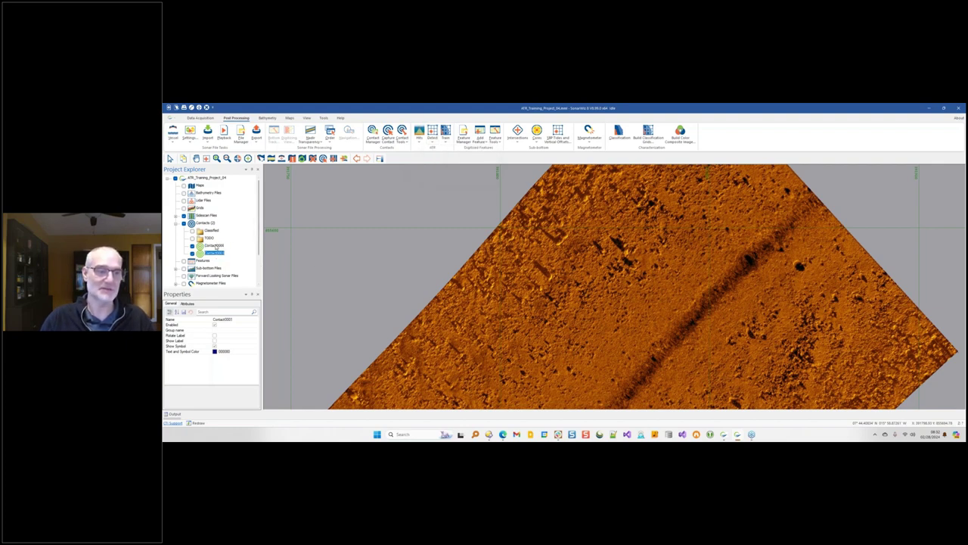
click(215, 246)
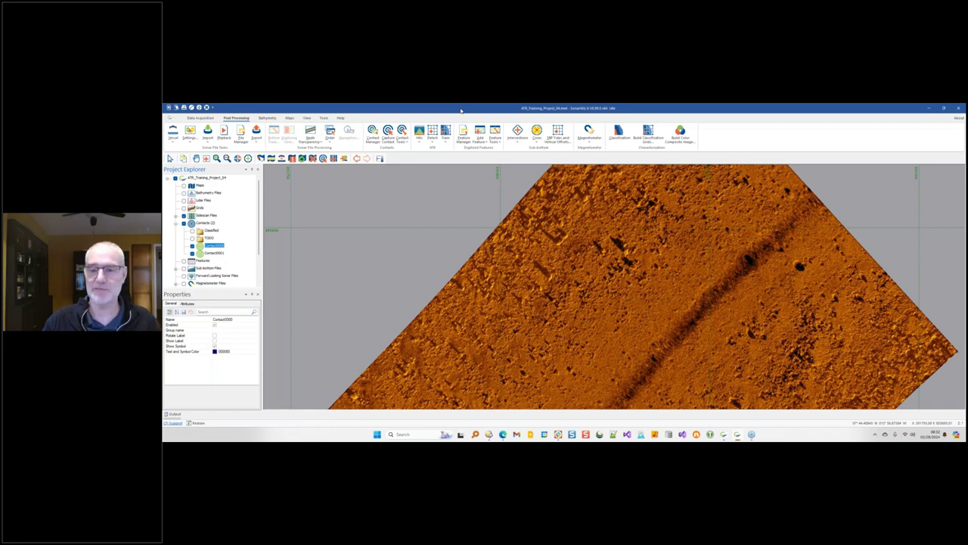
key(super+Right)
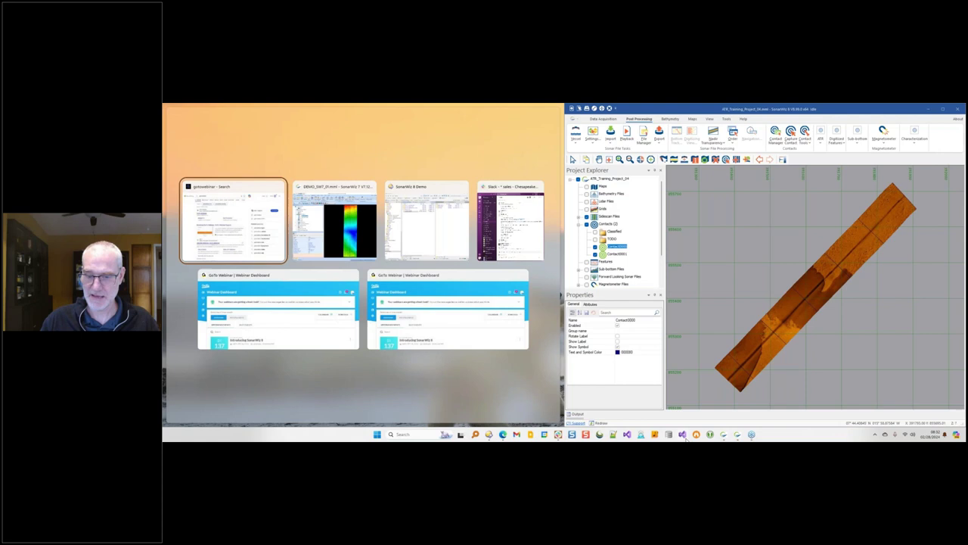
Step: Place SonarWiz 7 on the left and open ATR_Training_Project_01.mmt from Demo 03 > Project 01 SW 7
mouse_move(726, 436)
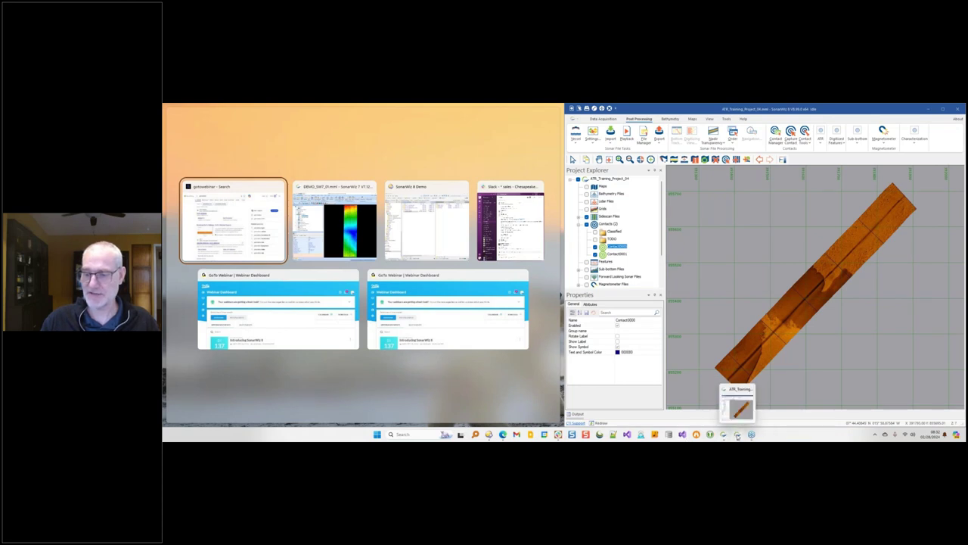
click(334, 223)
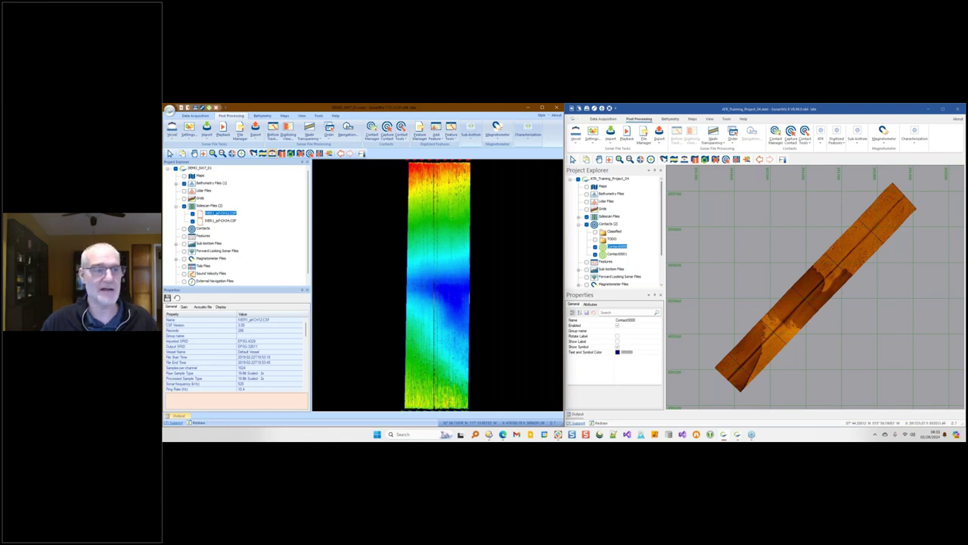
click(170, 110)
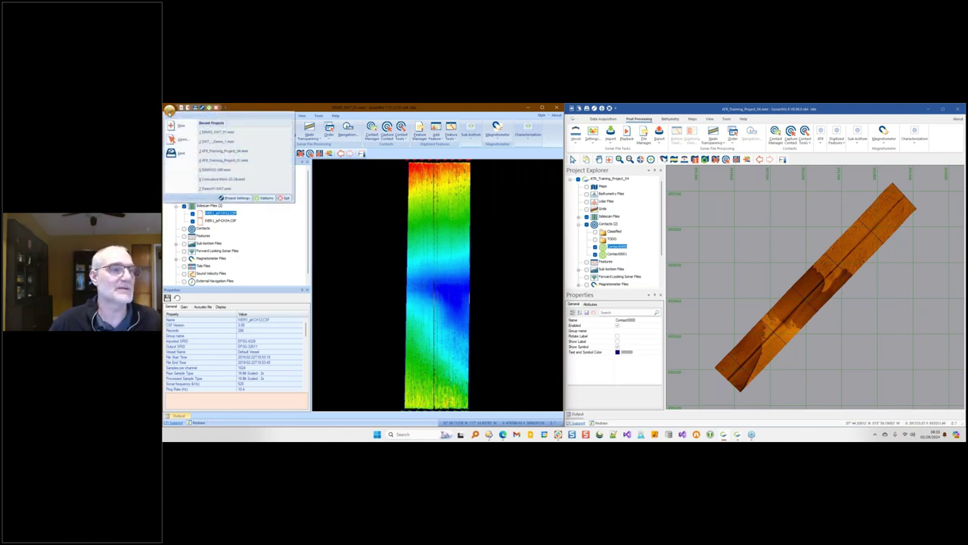
click(170, 110)
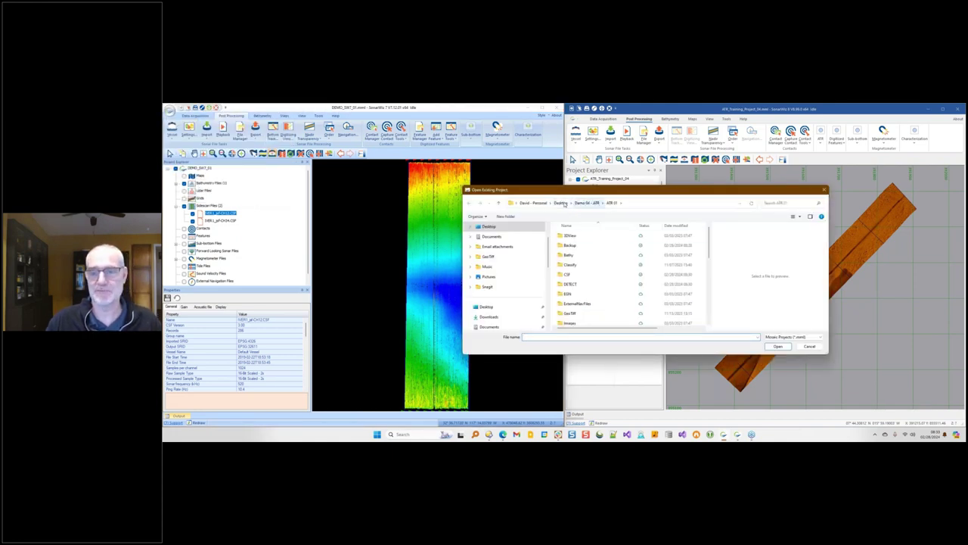
click(561, 203)
double_click(583, 256)
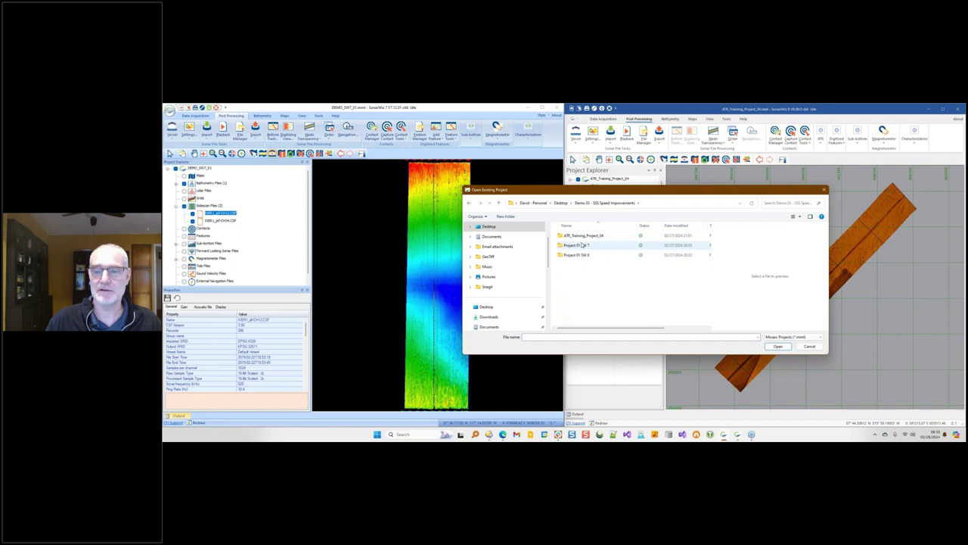
double_click(574, 246)
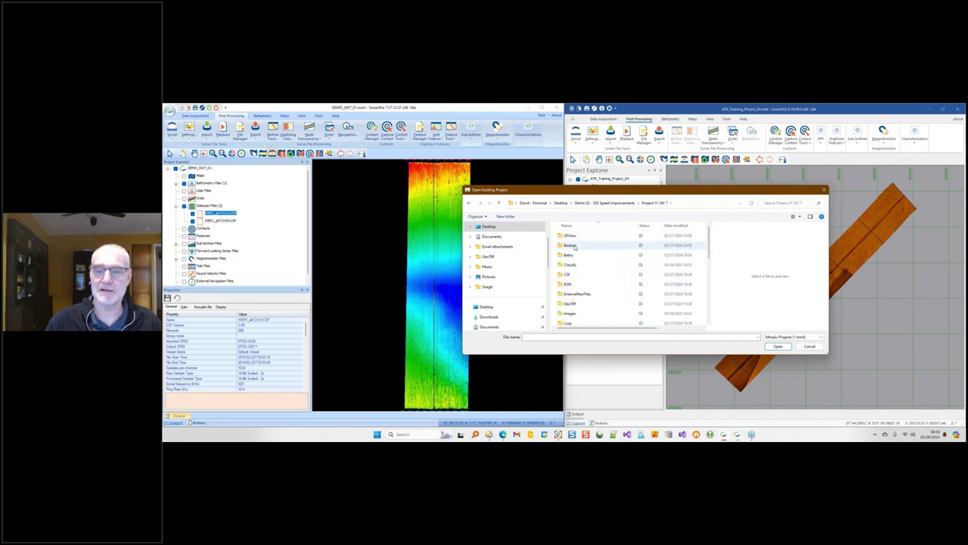
drag(709, 248, 710, 306)
click(603, 312)
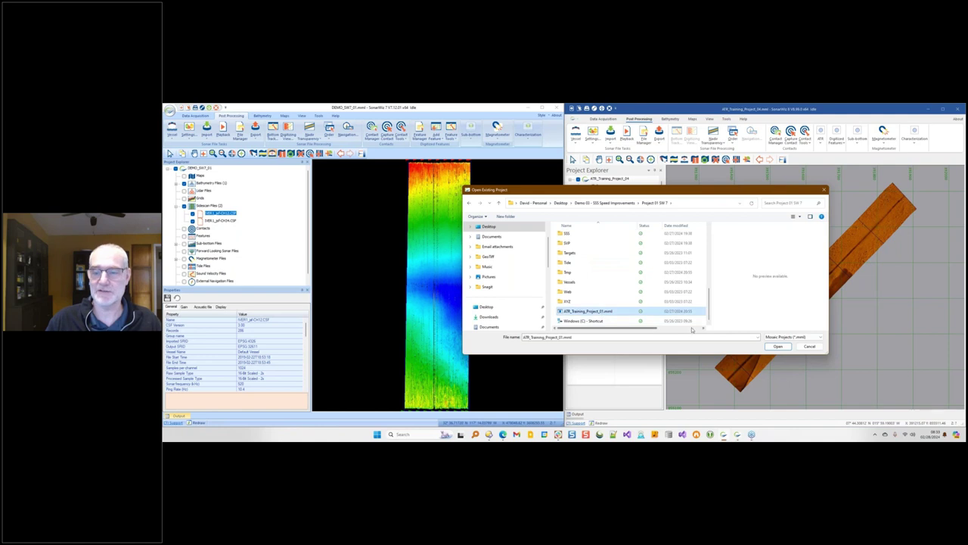
click(771, 345)
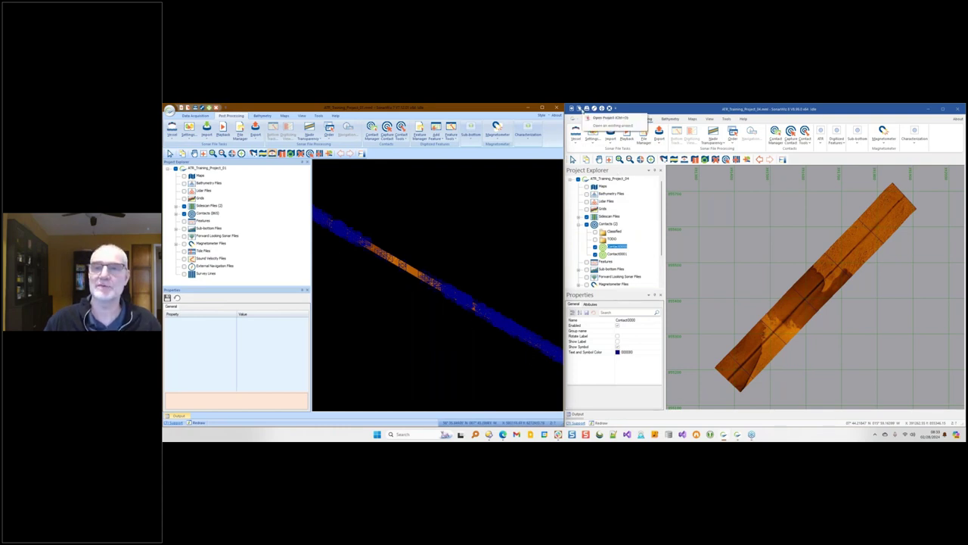
Step: In SonarWiz 8, open the Project 01 SW 8 folder under Demo 03 - SSS Speed Improvements
click(580, 109)
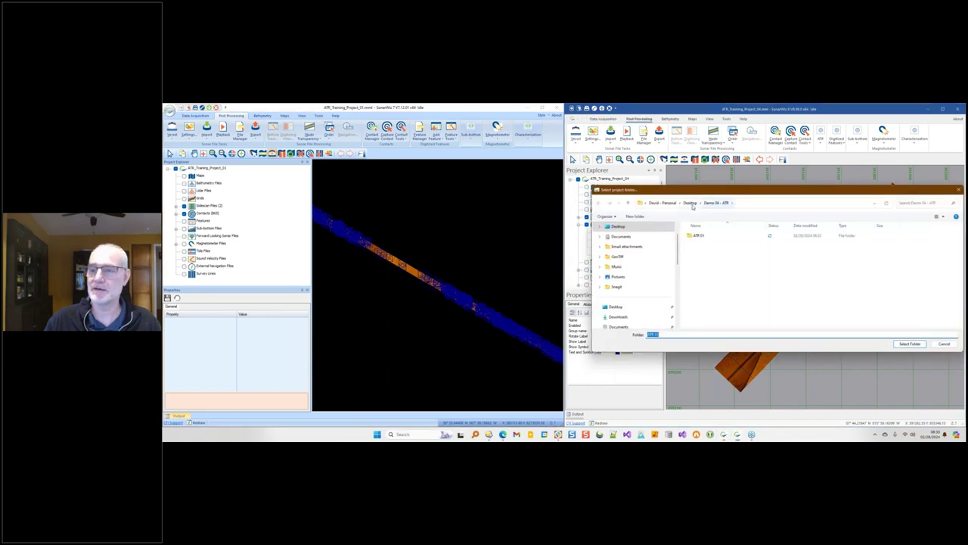
click(690, 204)
double_click(703, 255)
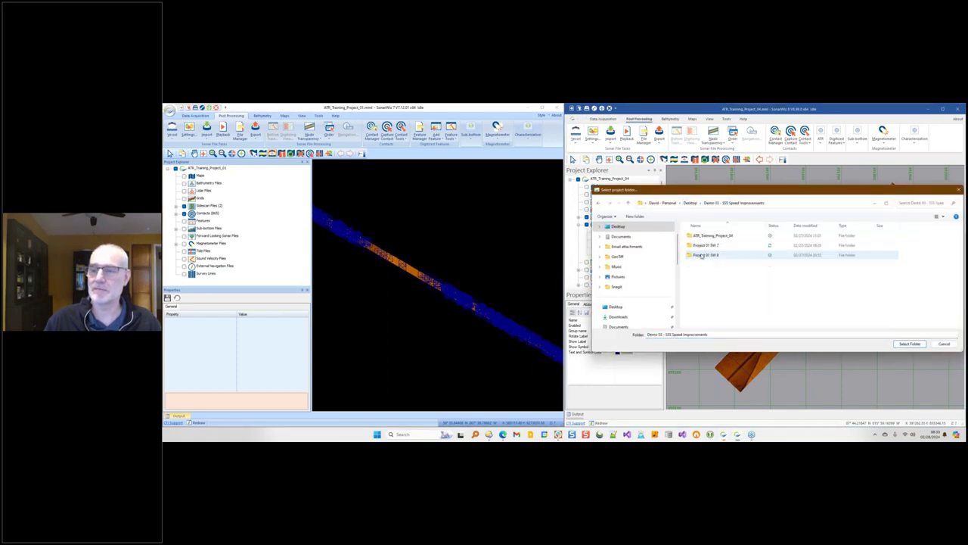
click(703, 255)
drag(703, 190, 558, 190)
click(766, 346)
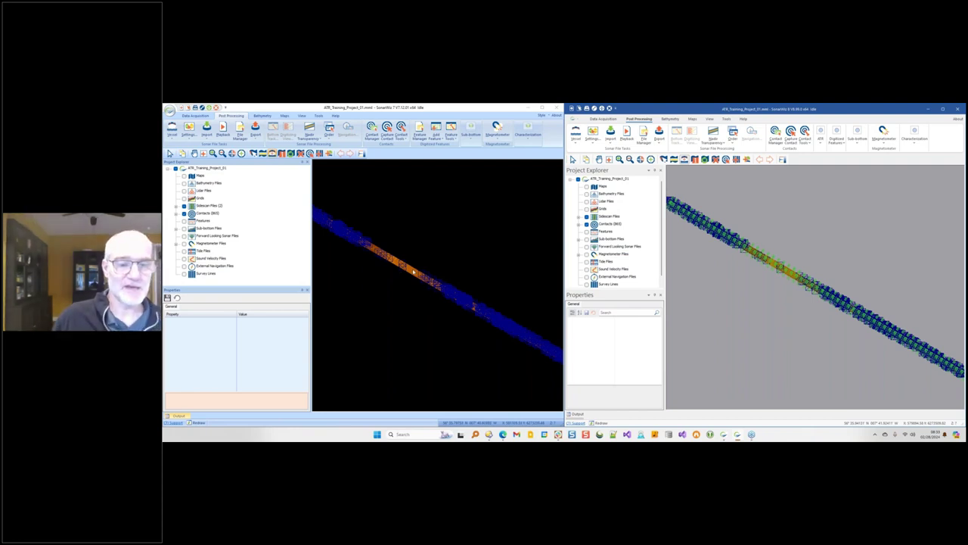
Step: Inspect the sidescan file, measure the track length, and uncheck Contacts in both SonarWiz projects
click(413, 272)
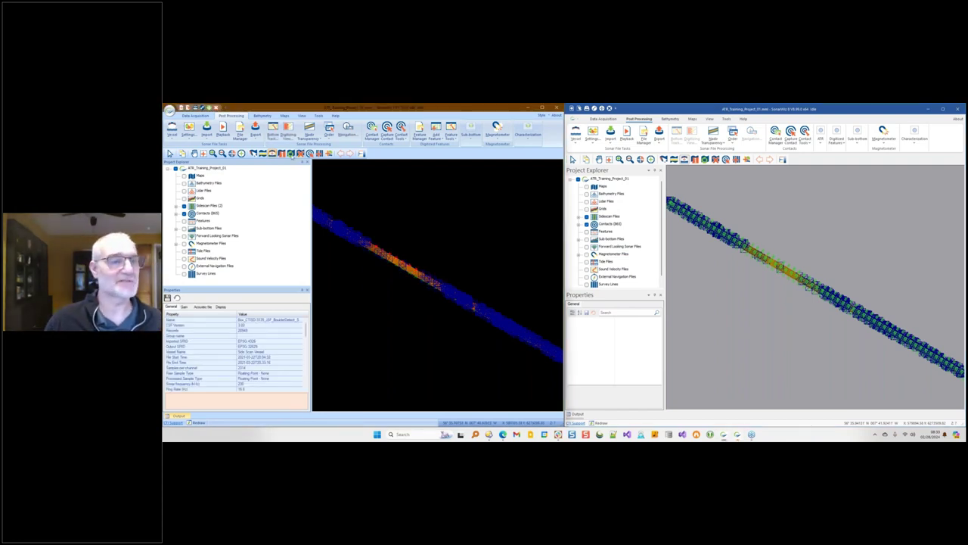
drag(318, 197, 555, 338)
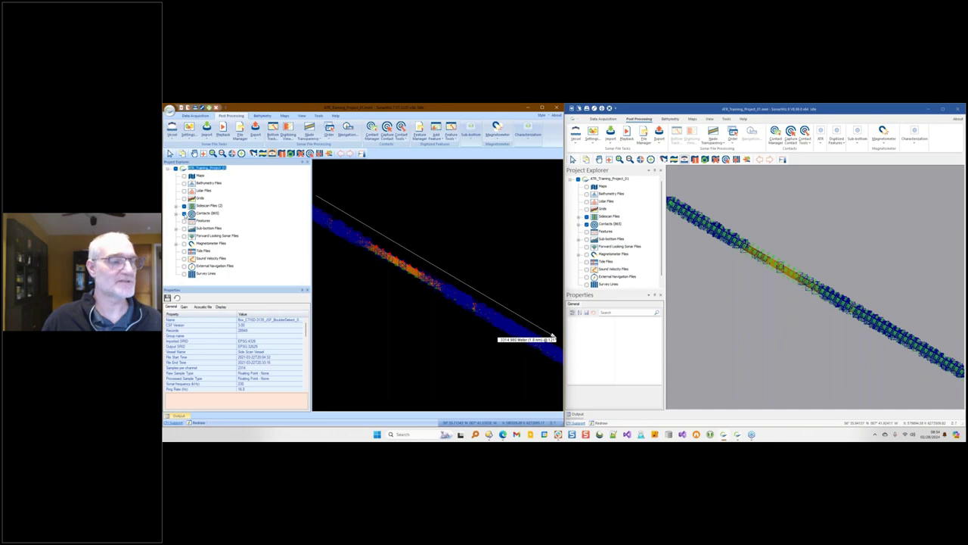
click(184, 214)
click(586, 224)
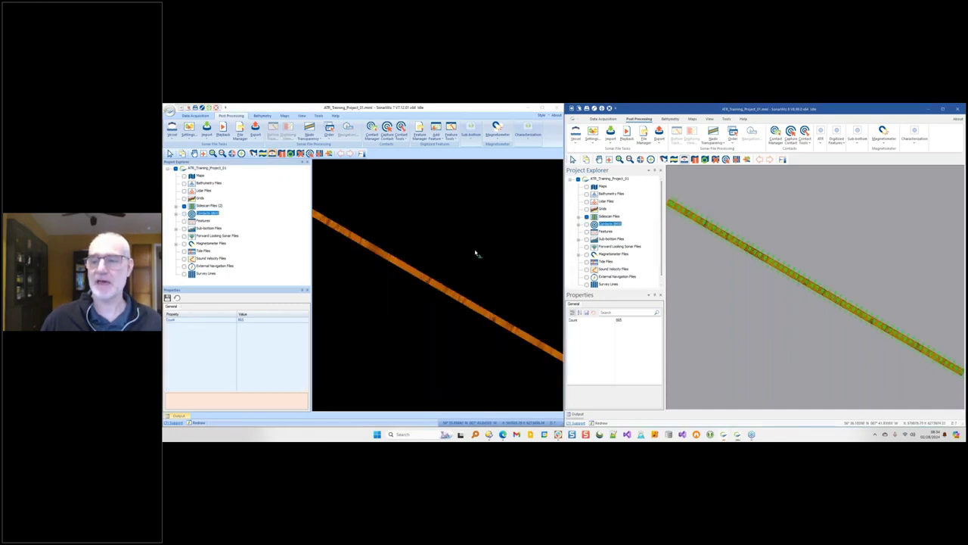
click(382, 257)
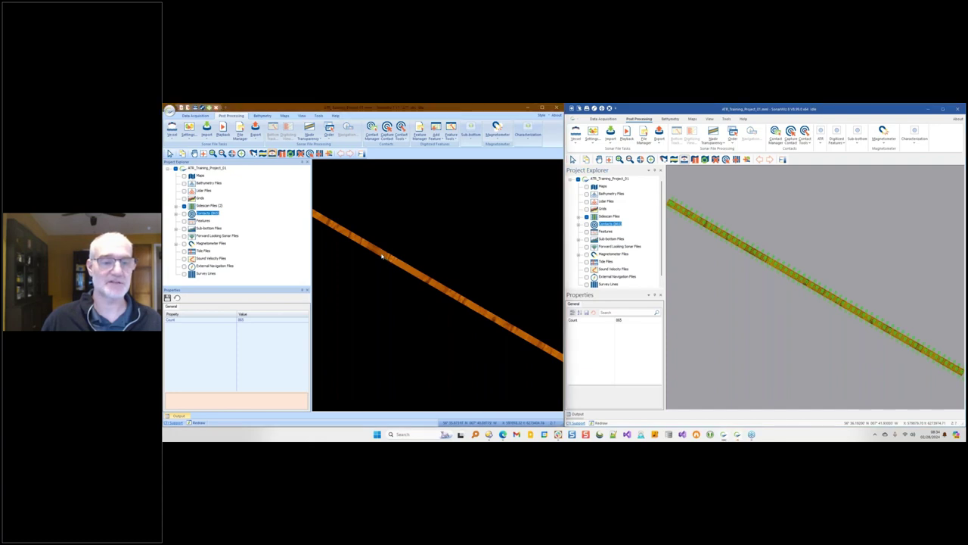
Step: Open the track's waterfall in both versions and maximize the SonarWiz 8 waterfall
double_click(381, 257)
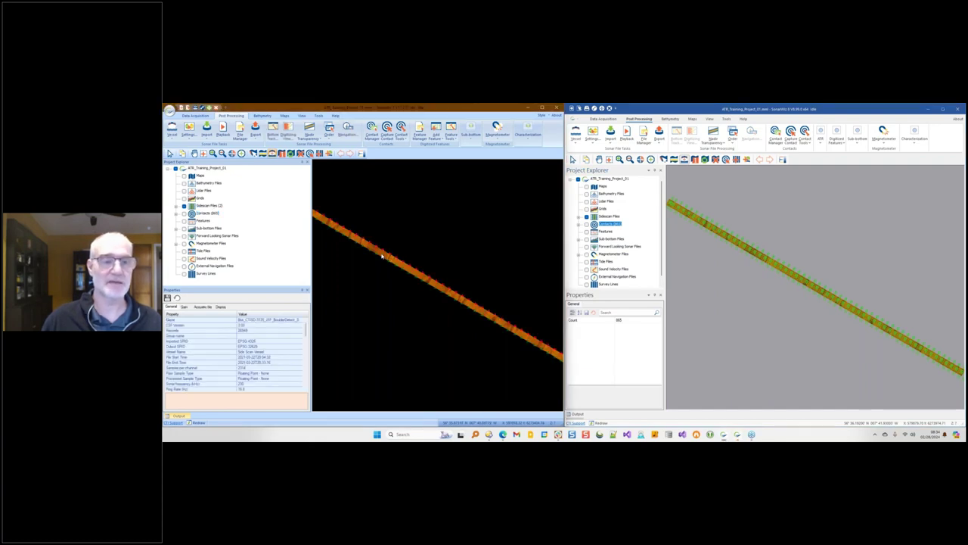
double_click(702, 224)
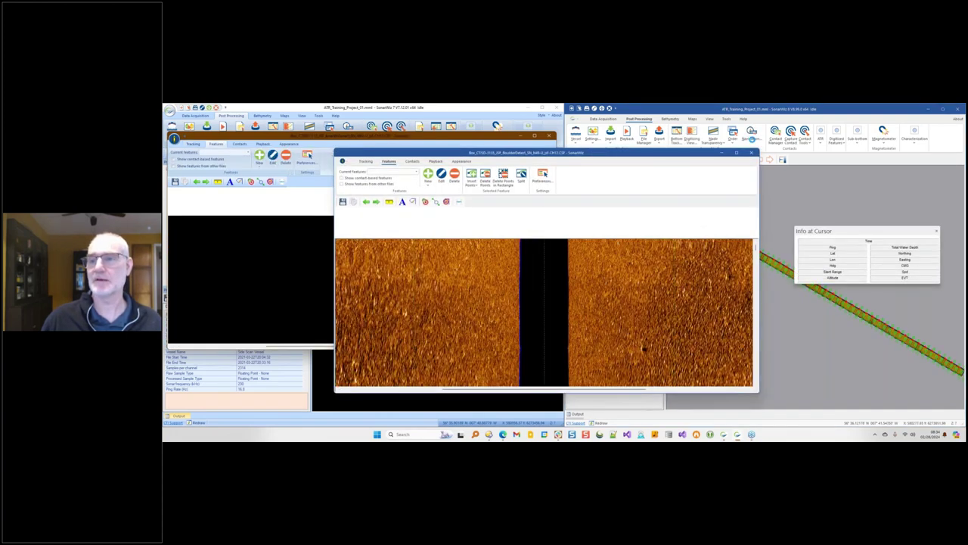
drag(647, 155, 807, 142)
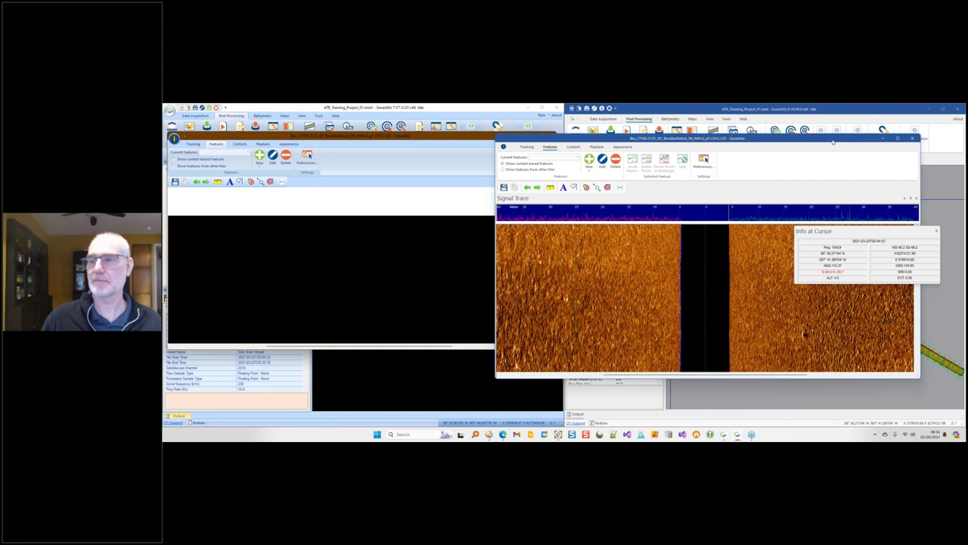
double_click(700, 140)
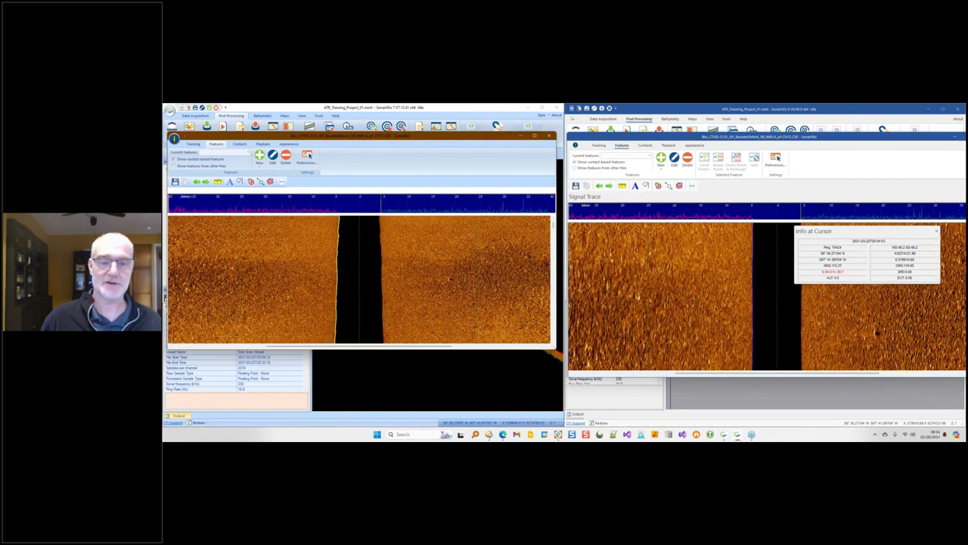
Step: Scroll through the SonarWiz 7 waterfall's data sections, then close it
scroll(433, 261, down, 5)
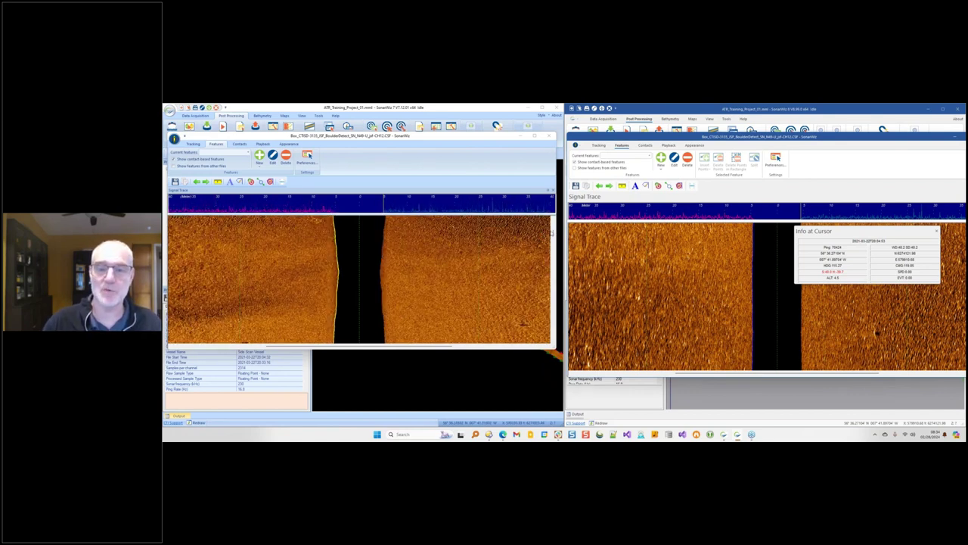
click(553, 233)
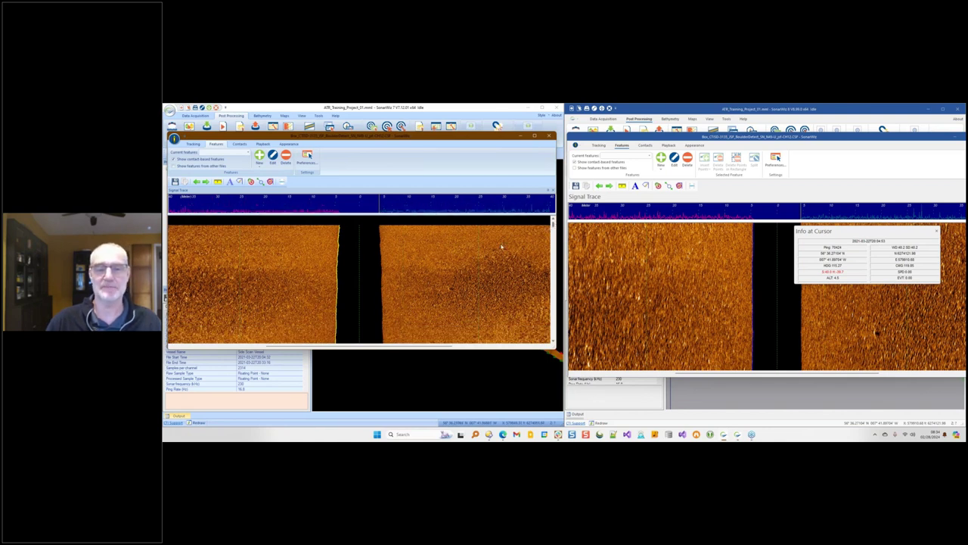
scroll(457, 278, down, 3)
scroll(461, 281, down, 2)
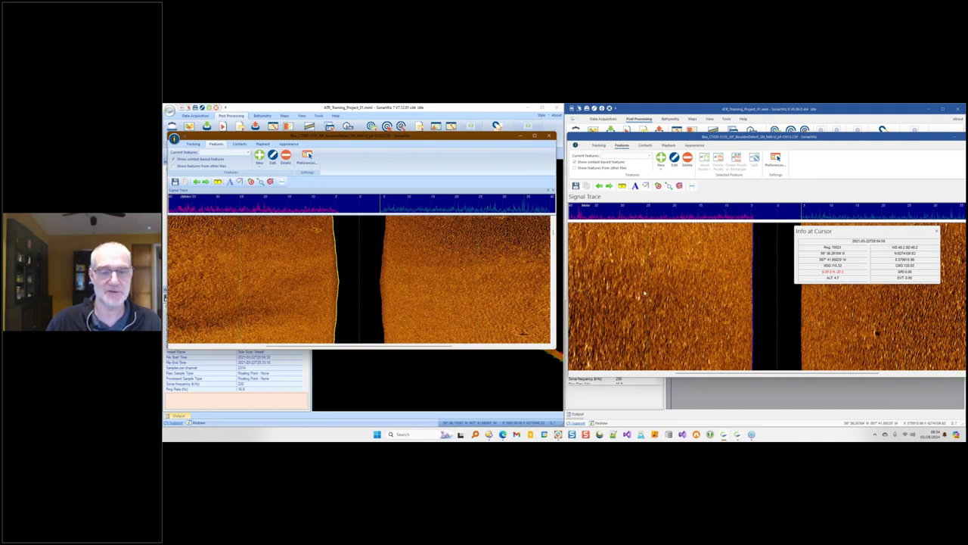
scroll(529, 285, down, 1)
scroll(530, 286, up, 2)
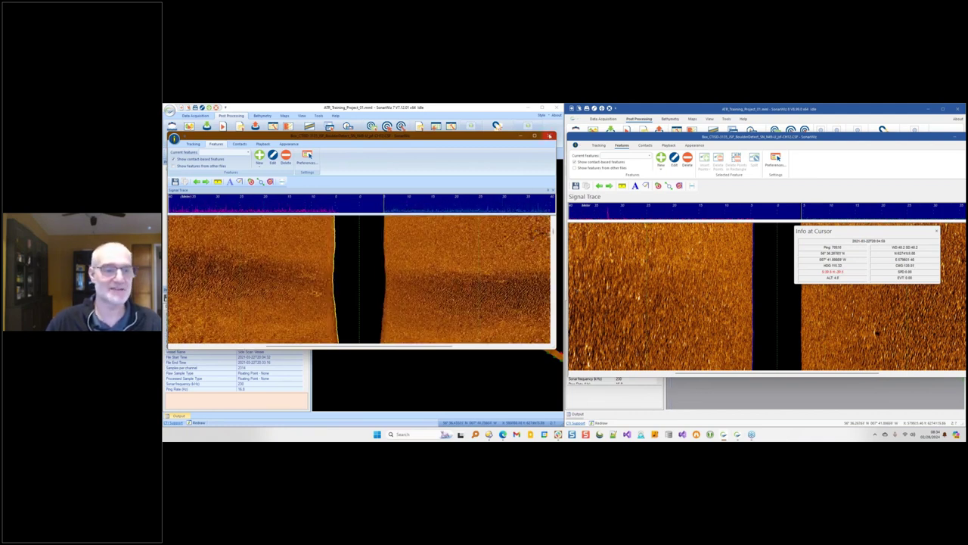
click(549, 135)
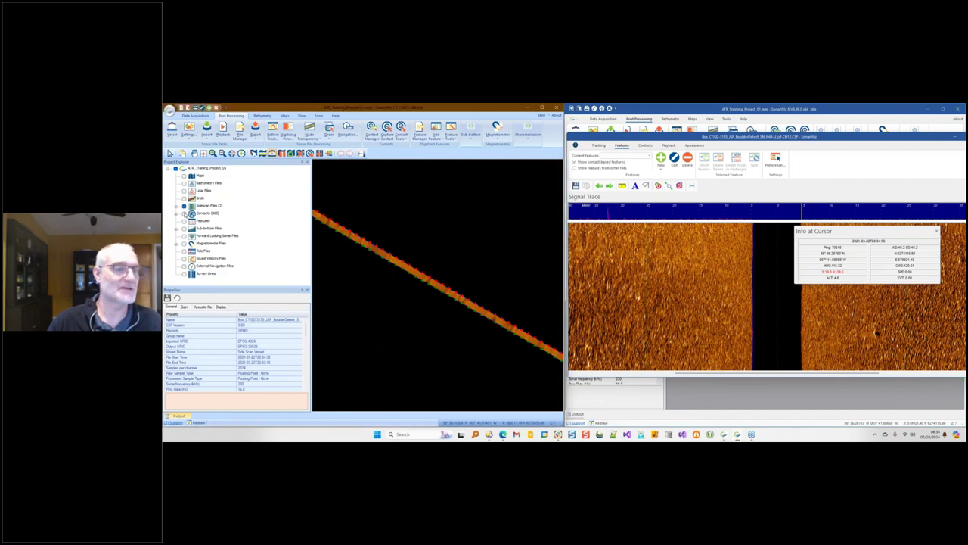
Step: Re-show SonarWiz 7 contacts and waterfall, float the SonarWiz 8 waterfall left, and inspect Contact0236
click(184, 213)
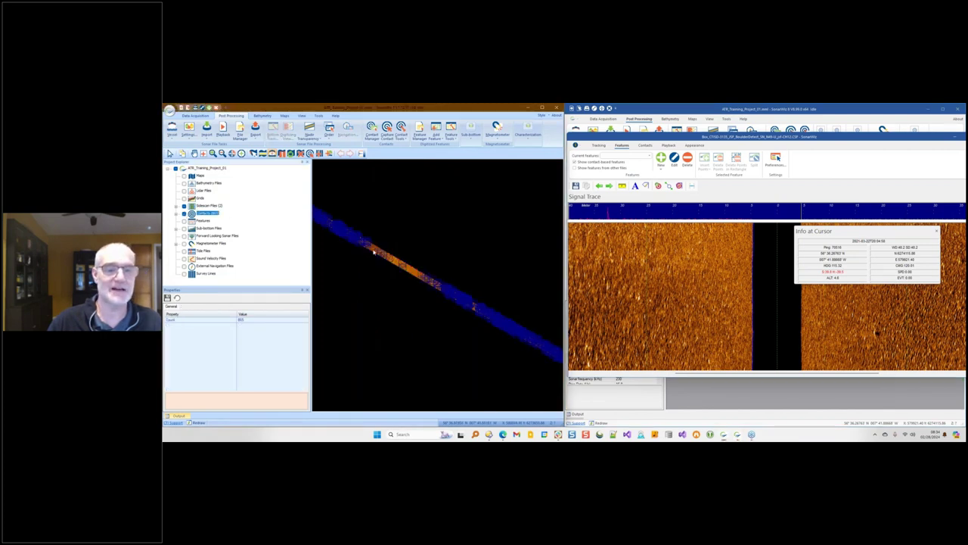
double_click(373, 251)
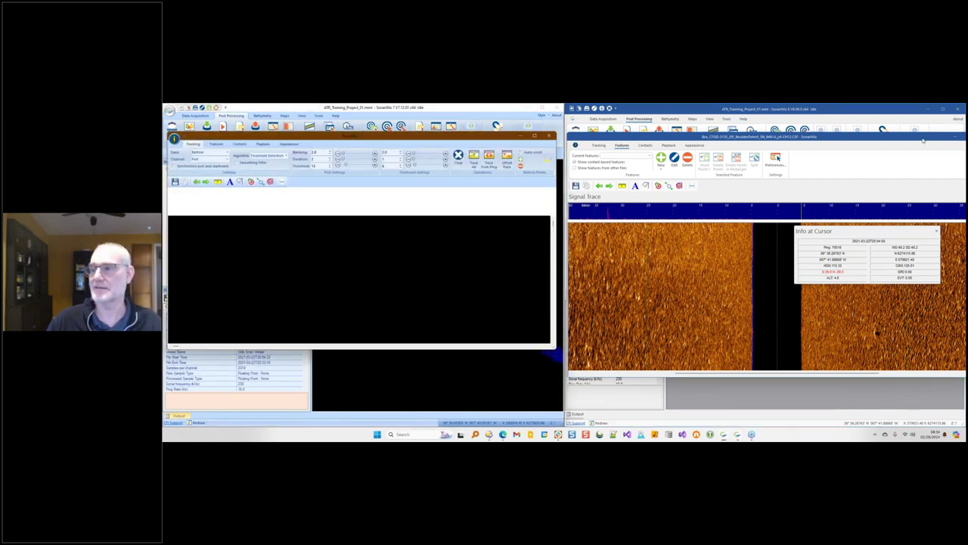
click(944, 137)
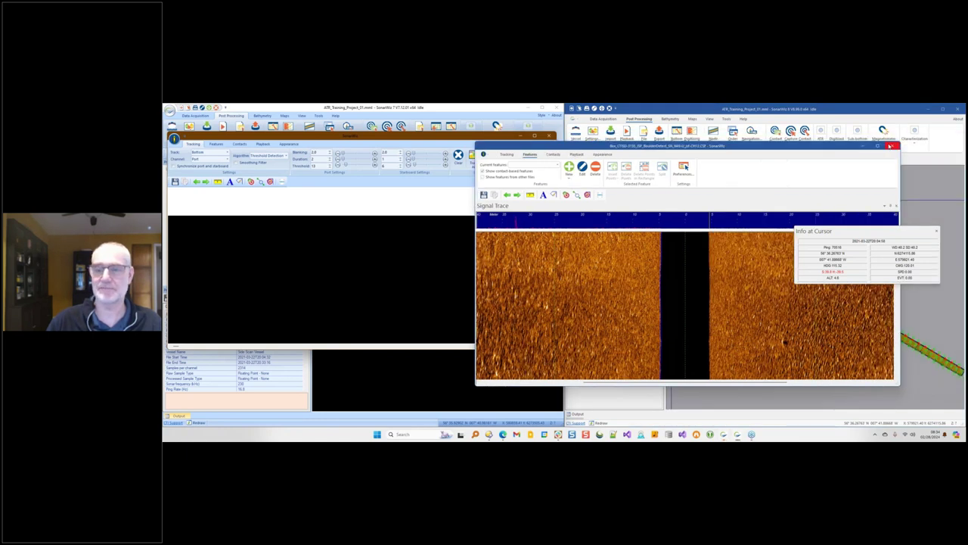
drag(681, 145, 374, 134)
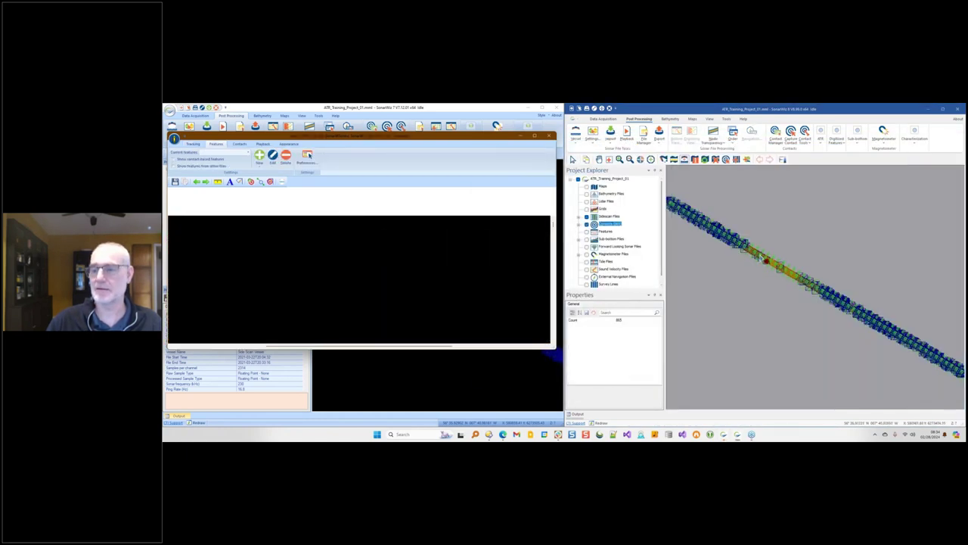
click(765, 260)
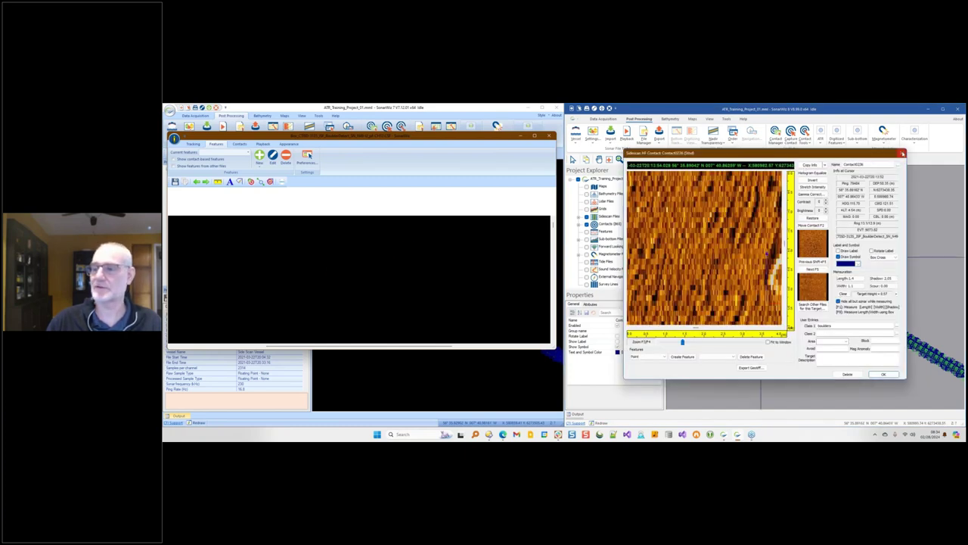
click(902, 153)
Step: Reopen the contact view and move the SonarWiz 8 waterfall into a floating window beside SonarWiz 7
click(791, 274)
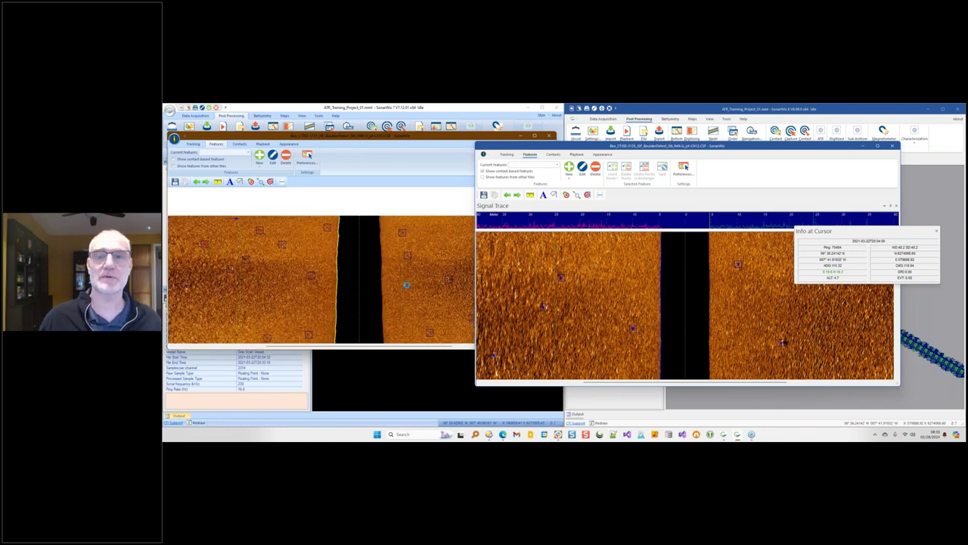
drag(561, 151, 652, 139)
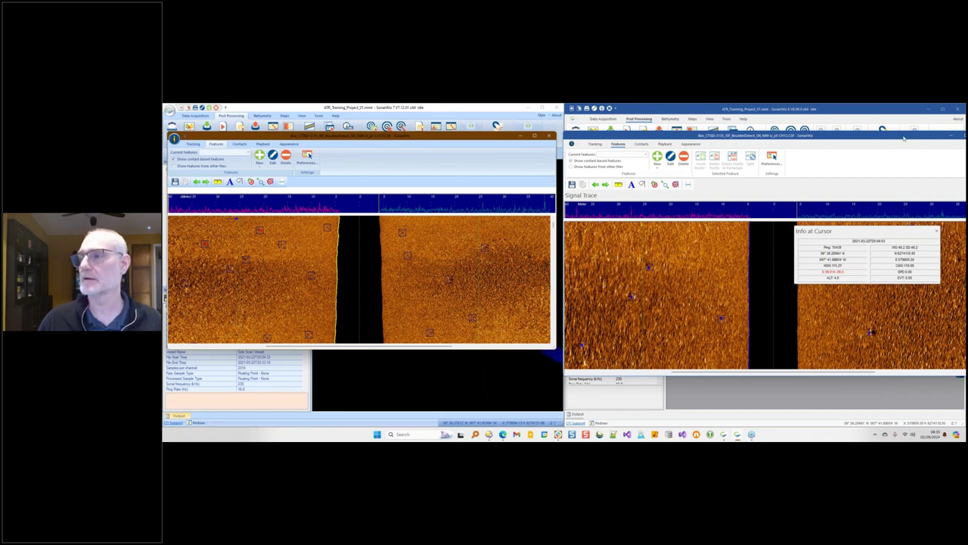
drag(839, 137, 892, 148)
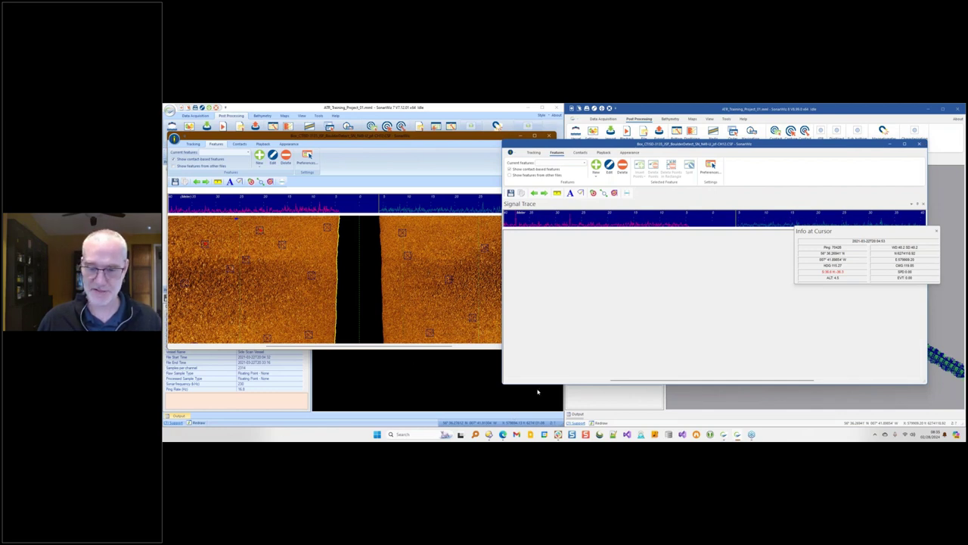
click(601, 437)
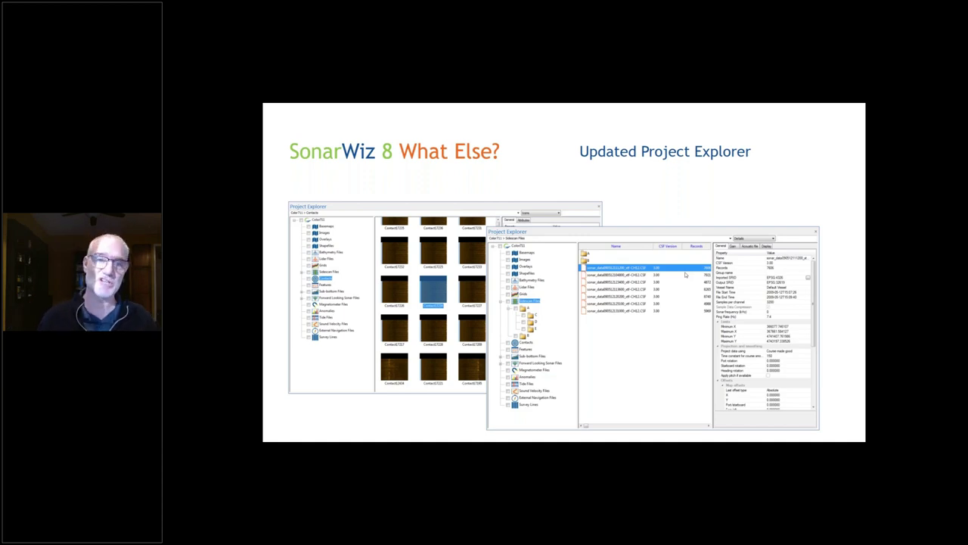
Step: Show the 3D Sub-Bottom slide, play its video twice, then advance to the next slide
key(Right)
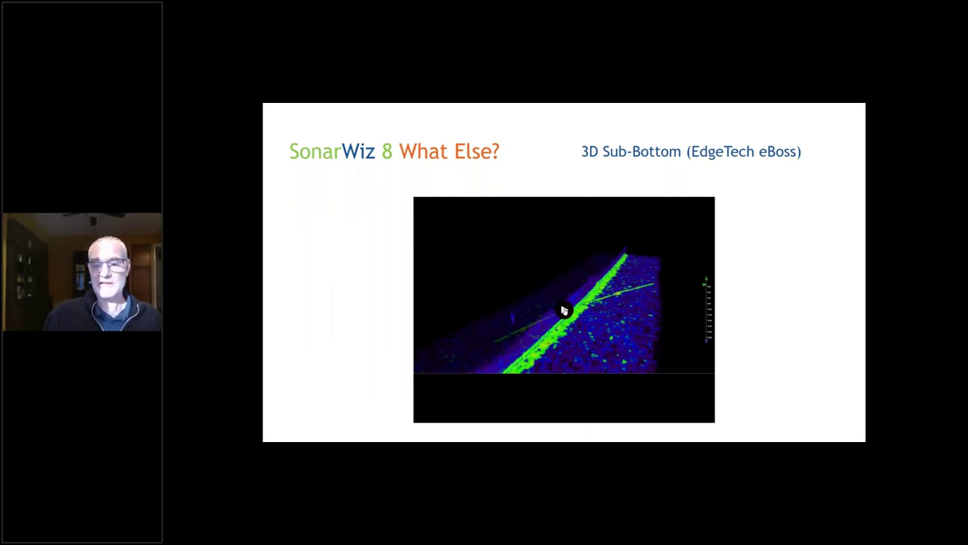
click(563, 311)
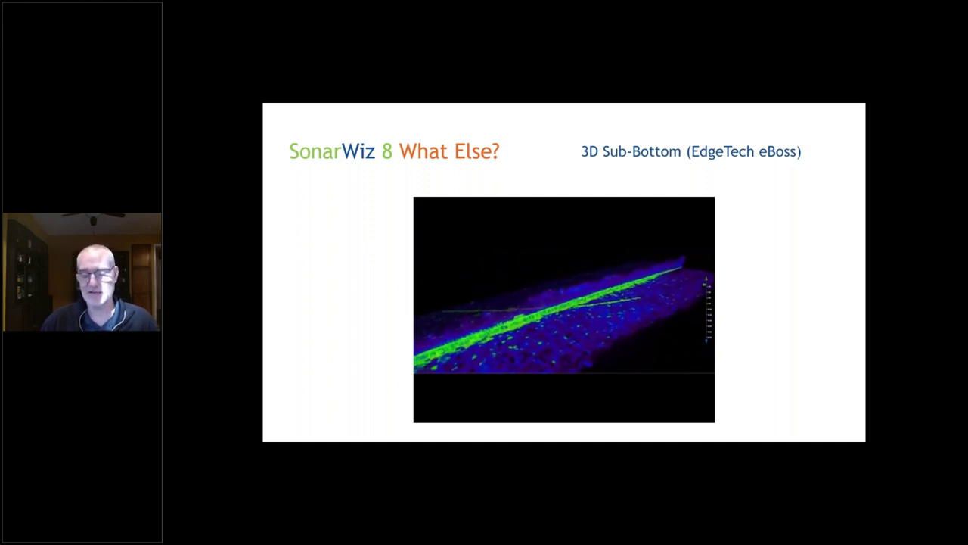
mouse_move(547, 292)
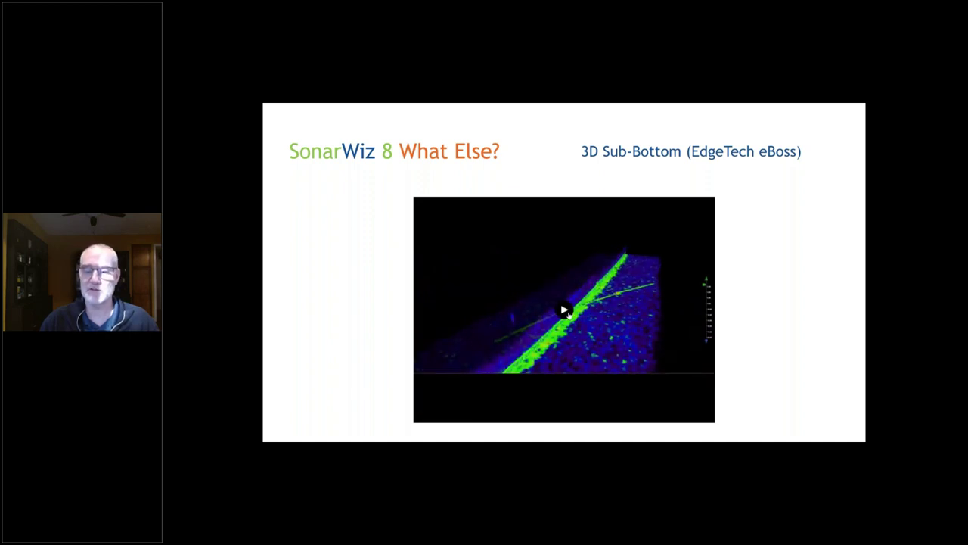
click(565, 311)
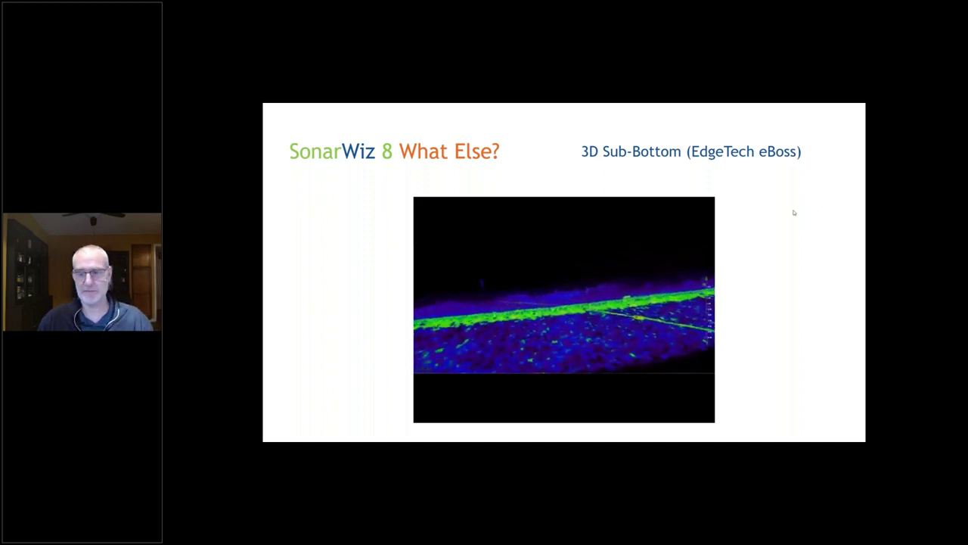
key(Right)
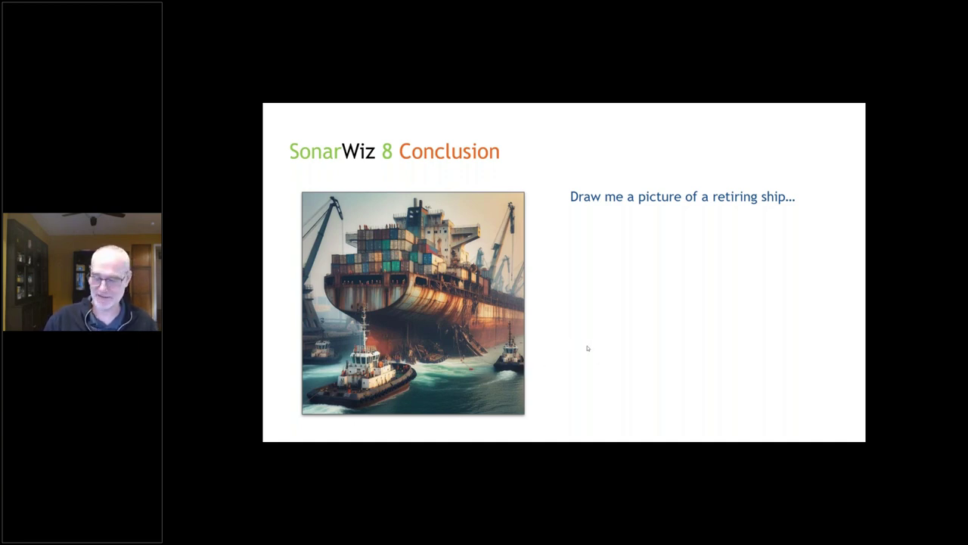
Step: Reveal the Conclusion slide's pirate-ship, Bob Ross and AI callout builds, then advance through OI 2024 to the beta slide
key(Right)
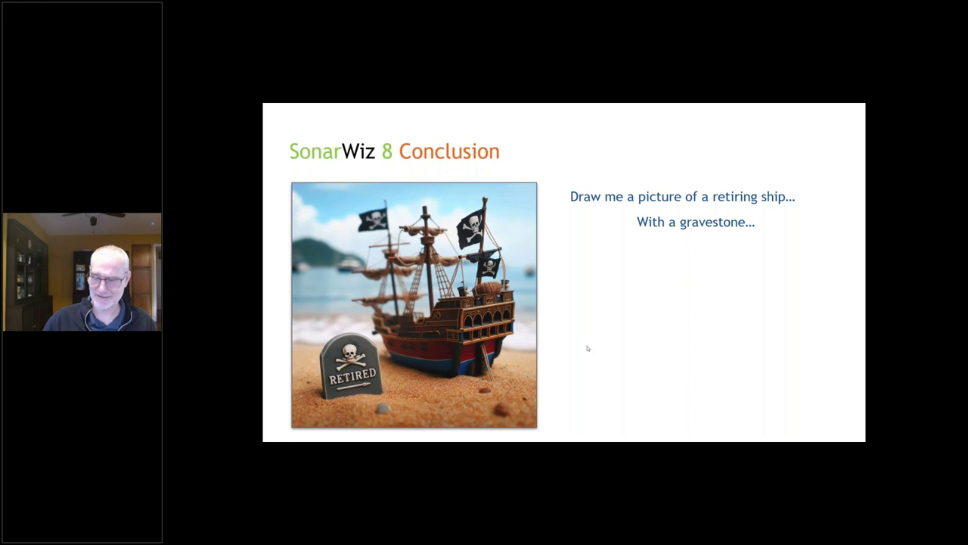
key(Right)
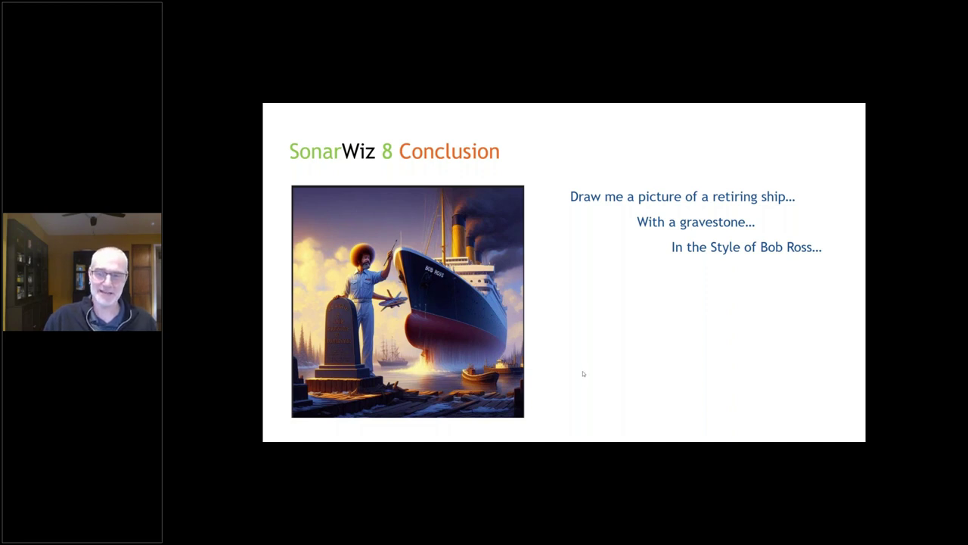
key(Right)
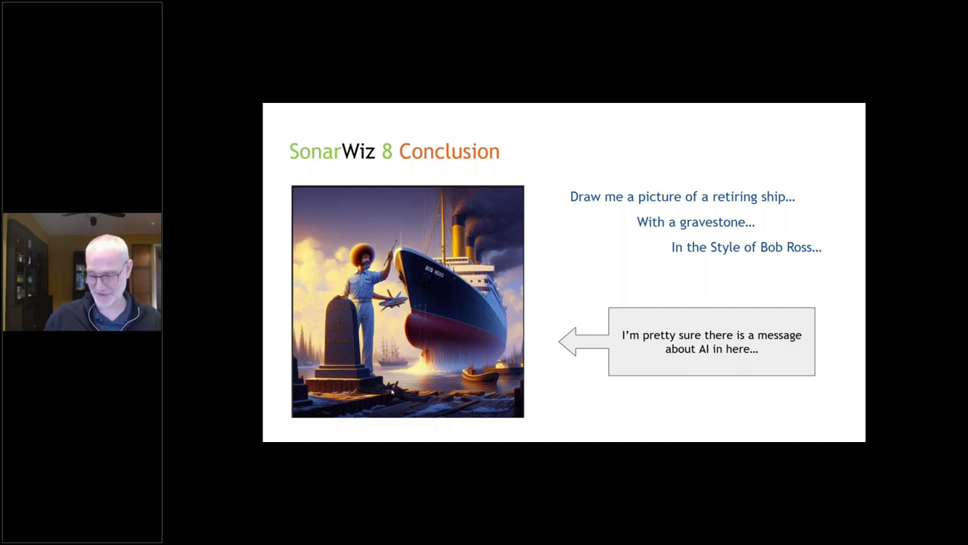
key(Right)
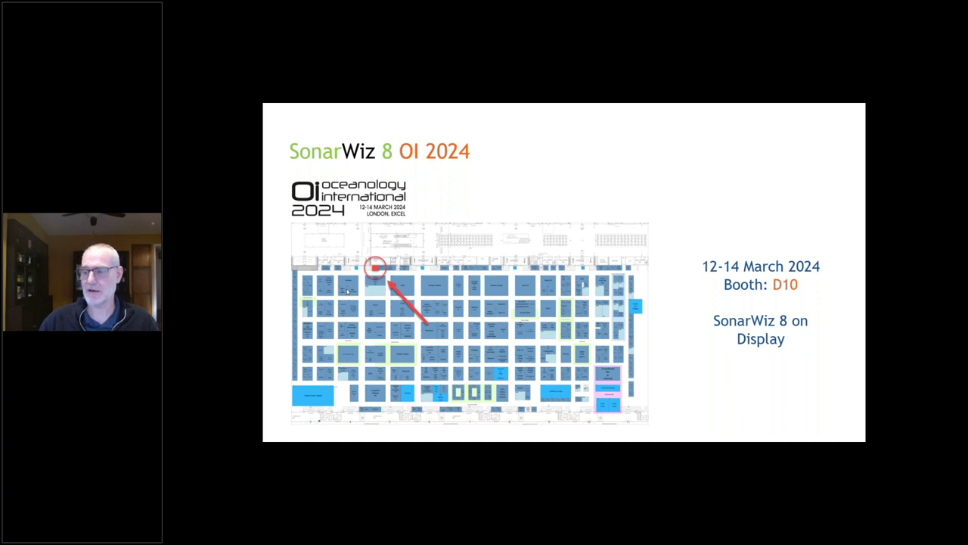
key(Right)
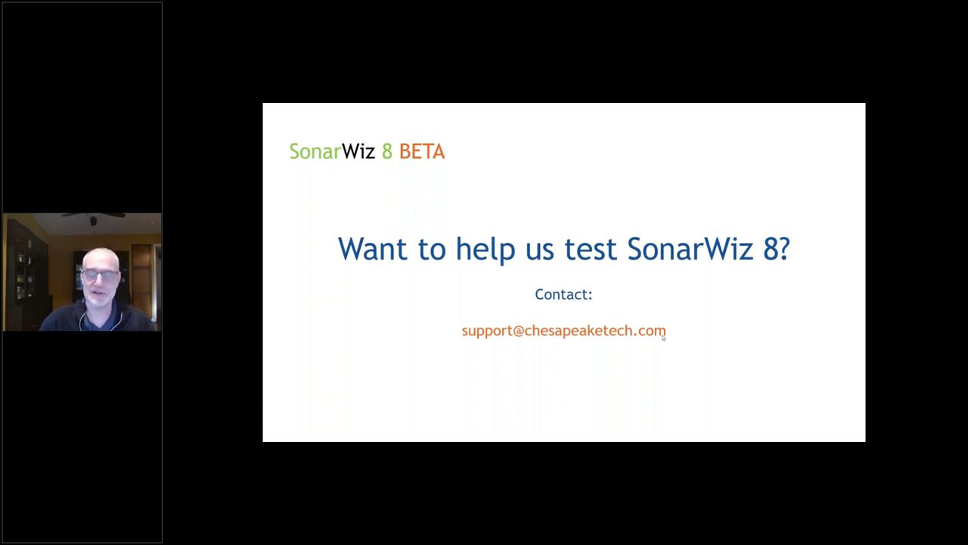
Step: Advance to the final Thanks for Watching slide with its "For more information:" support contact line
key(Right)
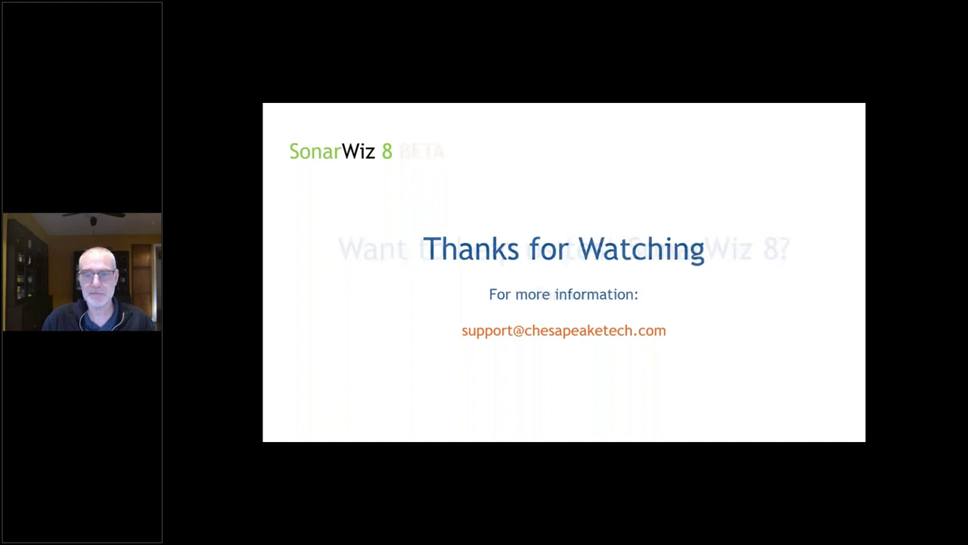